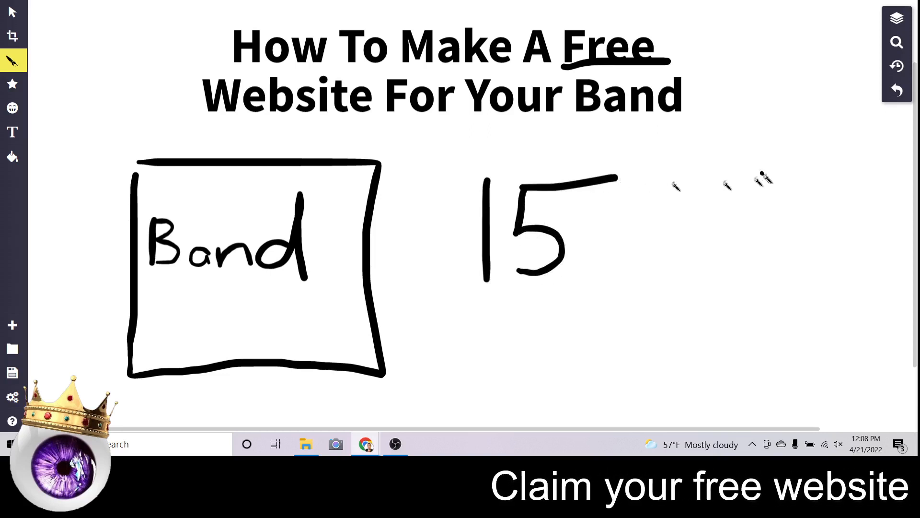
Sketch a clock circle beside the 15, then undo the clock and the 15.
{"action": "left_click_drag", "start_coordinate": [672, 214], "coordinate": [809, 335]}
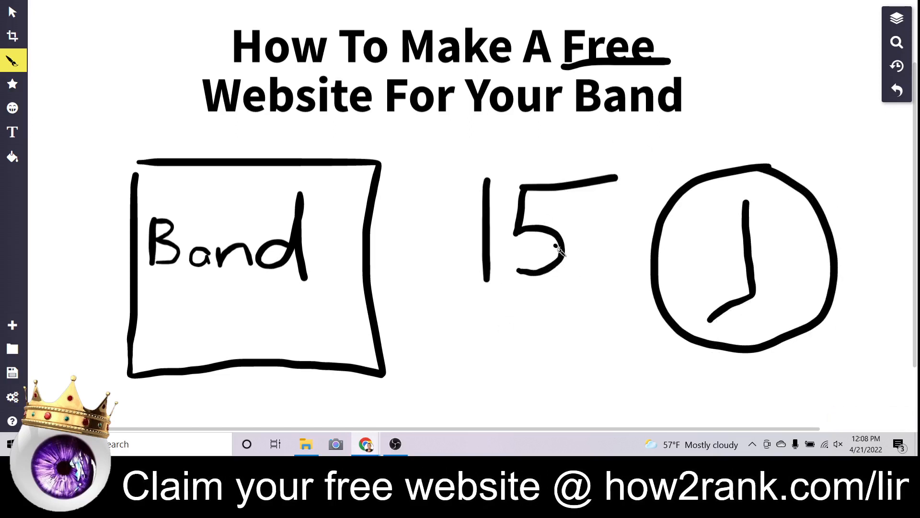
{"action": "left_click", "coordinate": [901, 90]}
{"action": "left_click", "coordinate": [900, 90]}
{"action": "left_click", "coordinate": [901, 90]}
{"action": "left_click", "coordinate": [900, 90]}
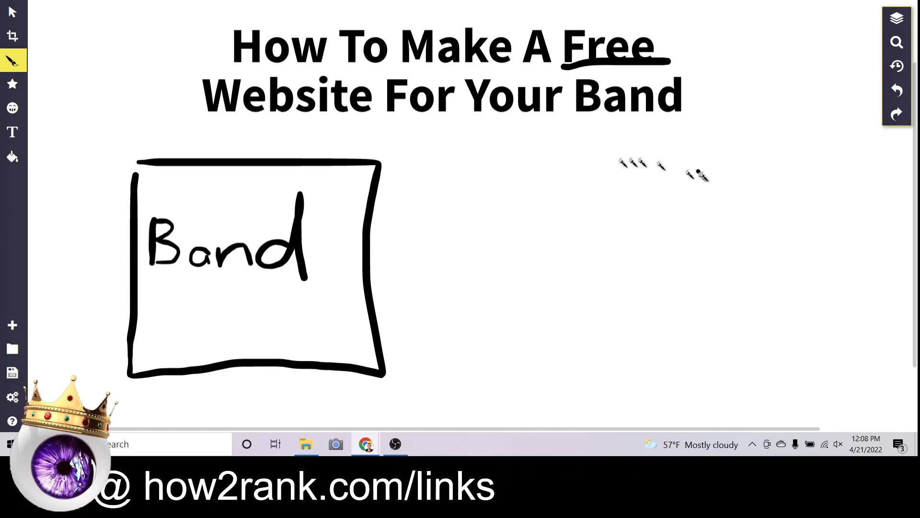
Draw five arrows pointing toward the boxed 'Band' on the whiteboard.
{"action": "mouse_move", "coordinate": [651, 181]}
{"action": "left_mouse_down"}
{"action": "mouse_move", "coordinate": [444, 174]}
{"action": "mouse_move", "coordinate": [524, 156]}
{"action": "left_mouse_up"}
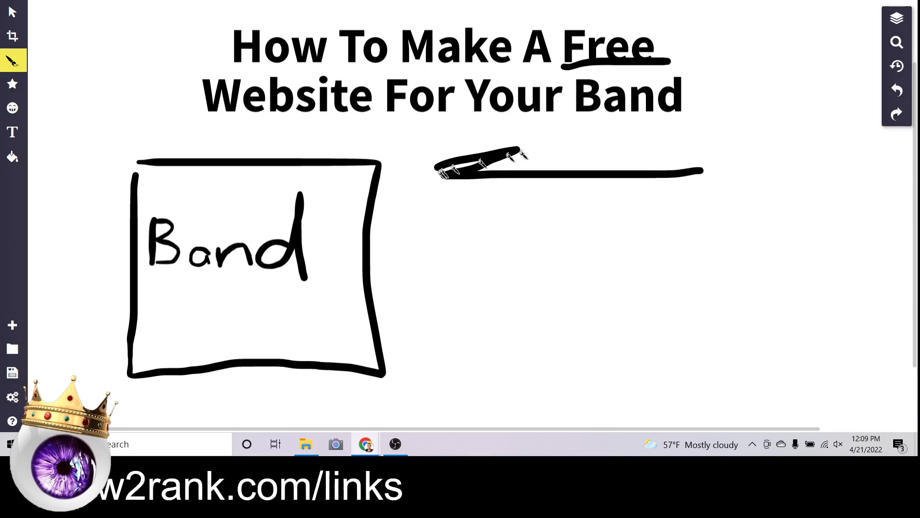
{"action": "mouse_move", "coordinate": [694, 217]}
{"action": "left_mouse_down"}
{"action": "mouse_move", "coordinate": [457, 223]}
{"action": "mouse_move", "coordinate": [459, 243]}
{"action": "left_mouse_up"}
{"action": "mouse_move", "coordinate": [718, 274]}
{"action": "left_mouse_down"}
{"action": "mouse_move", "coordinate": [423, 277]}
{"action": "mouse_move", "coordinate": [455, 257]}
{"action": "left_mouse_up"}
{"action": "mouse_move", "coordinate": [736, 338]}
{"action": "left_mouse_down"}
{"action": "mouse_move", "coordinate": [484, 335]}
{"action": "mouse_move", "coordinate": [508, 315]}
{"action": "mouse_move", "coordinate": [486, 348]}
{"action": "left_mouse_up"}
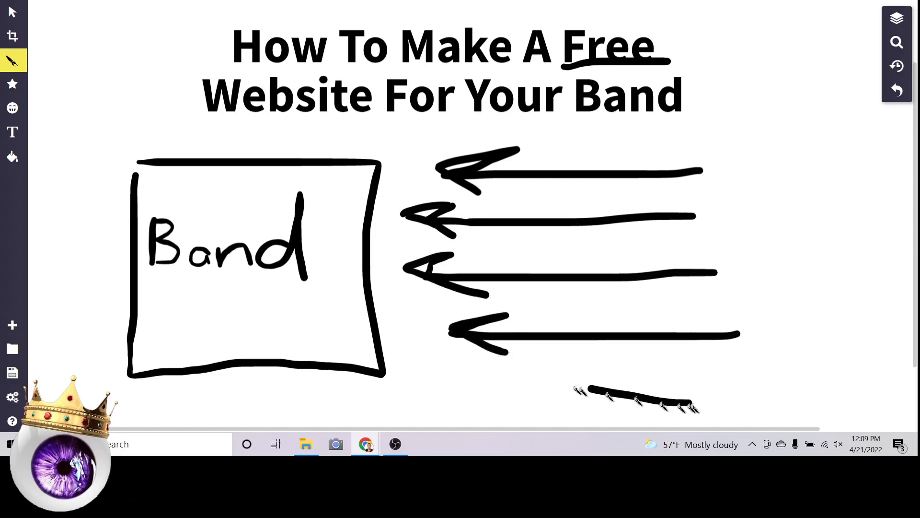
{"action": "left_click_drag", "start_coordinate": [579, 390], "coordinate": [456, 371]}
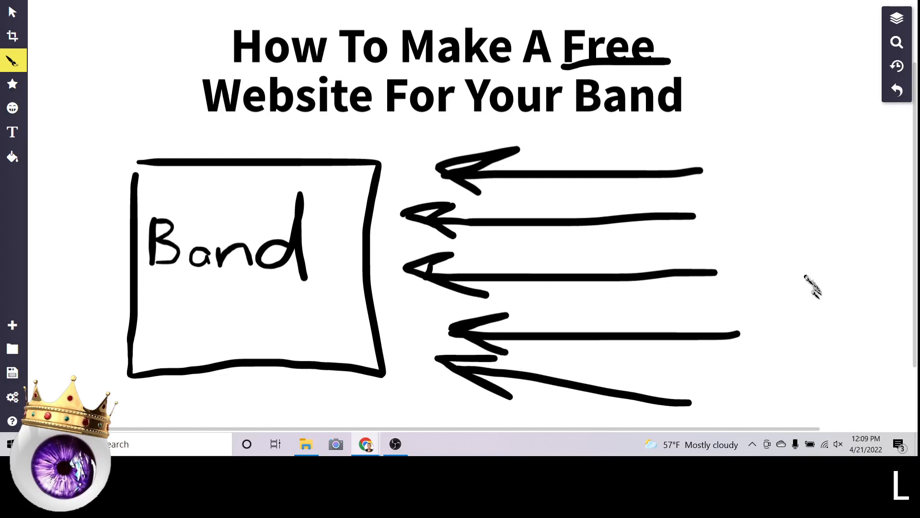
Undo the temporary arrows beside the Band box.
{"action": "left_click", "coordinate": [897, 92]}
{"action": "left_click", "coordinate": [898, 91]}
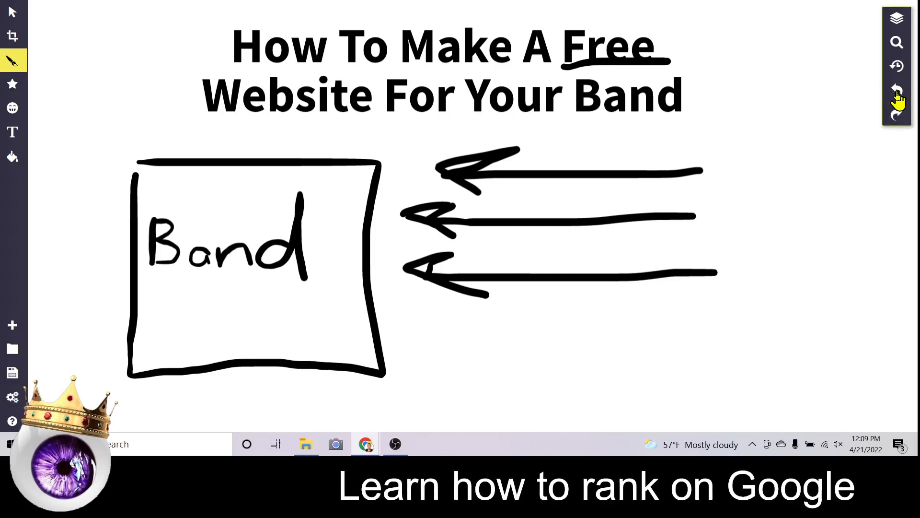
{"action": "left_click", "coordinate": [899, 91]}
{"action": "left_click", "coordinate": [898, 91]}
{"action": "left_click", "coordinate": [898, 91]}
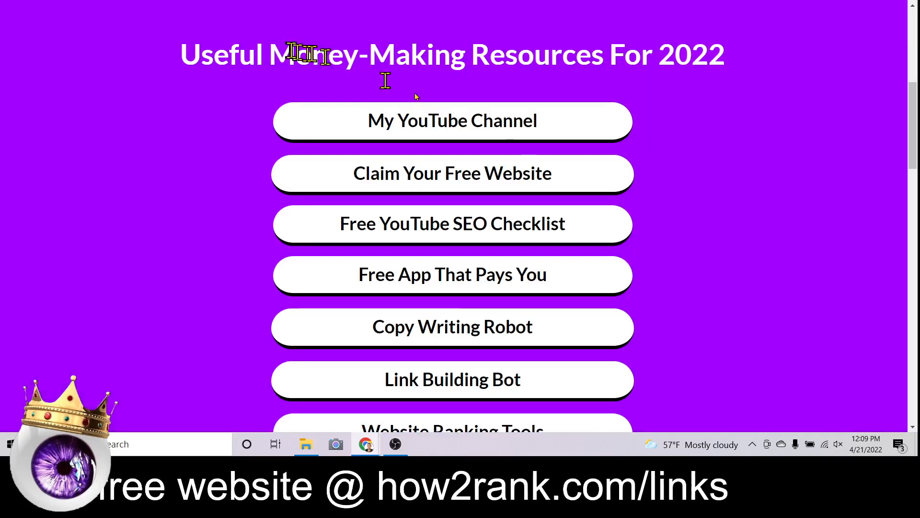
Scroll the how2rank.com links page to the Useful Money-Making Resources buttons.
{"action": "scroll", "coordinate": [609, 196], "scroll_direction": "up", "scroll_amount": 7}
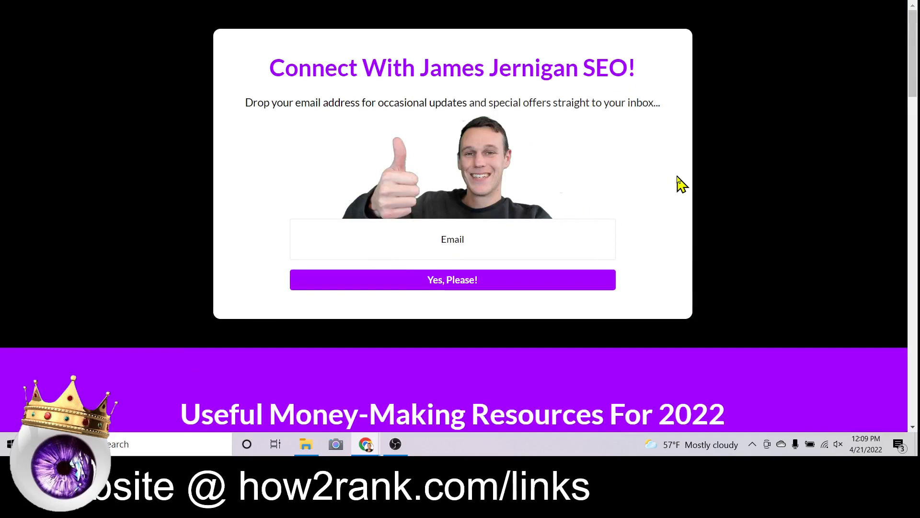
{"action": "scroll", "coordinate": [677, 181], "scroll_direction": "down", "scroll_amount": 7}
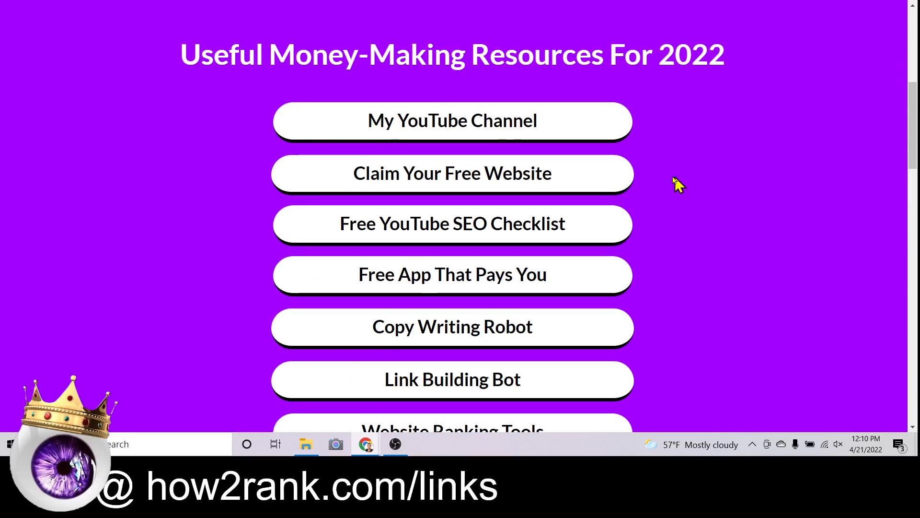
Follow 'Claim Your Free Website', then use the footer's 'Get in the Groove' link.
{"action": "left_click", "coordinate": [579, 168]}
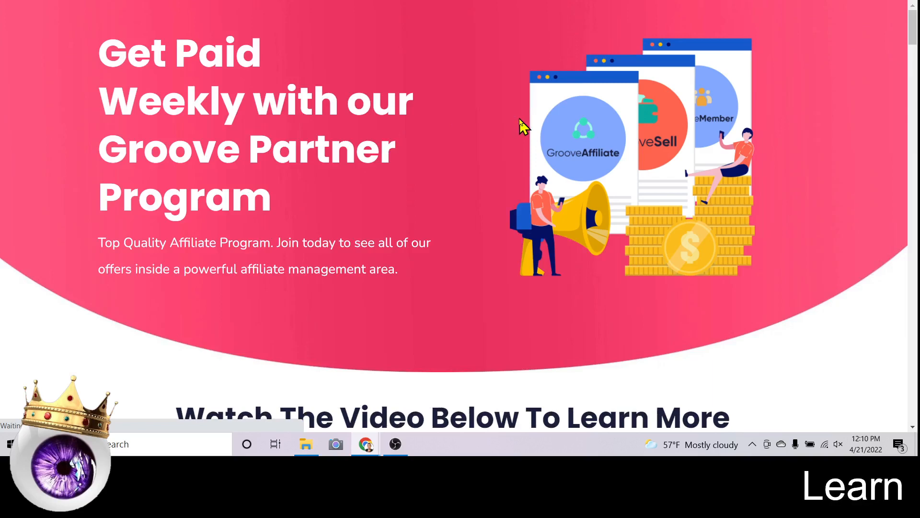
{"action": "scroll", "coordinate": [655, 143], "scroll_direction": "down", "scroll_amount": 10}
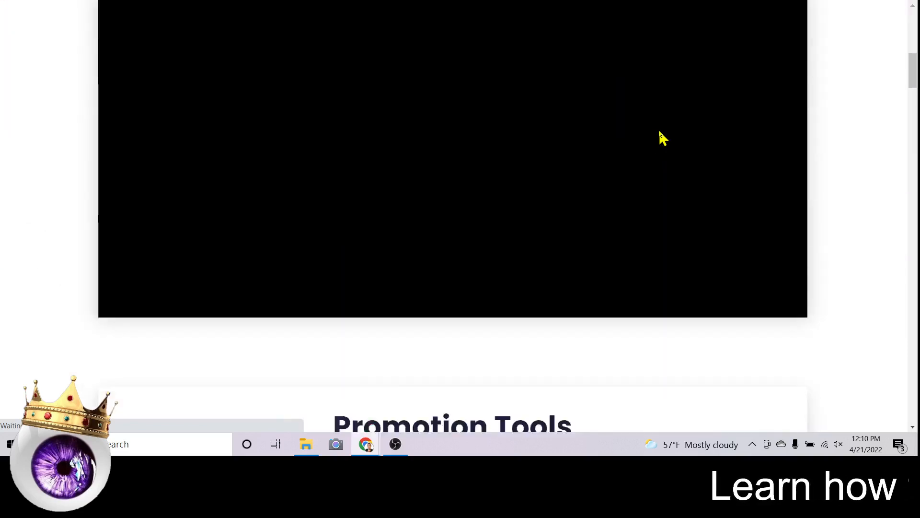
{"action": "scroll", "coordinate": [661, 138], "scroll_direction": "down", "scroll_amount": 8}
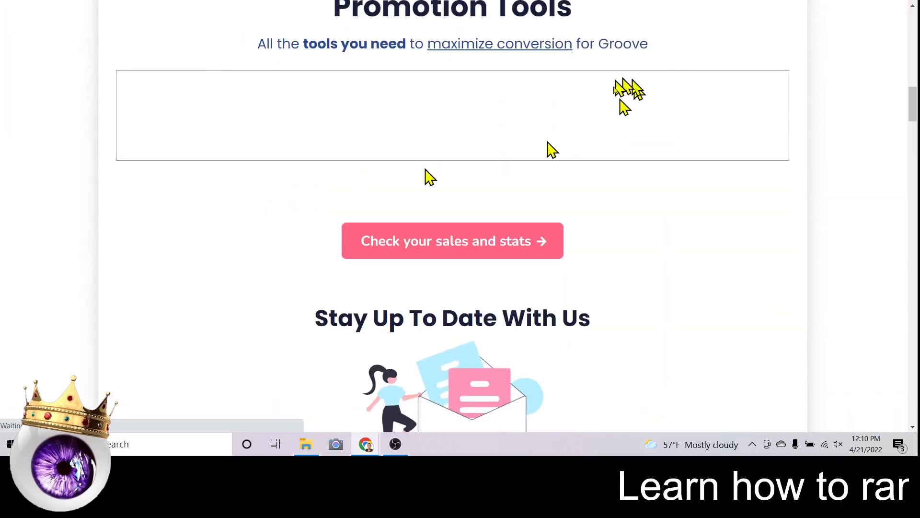
{"action": "scroll", "coordinate": [878, 154], "scroll_direction": "down", "scroll_amount": 6}
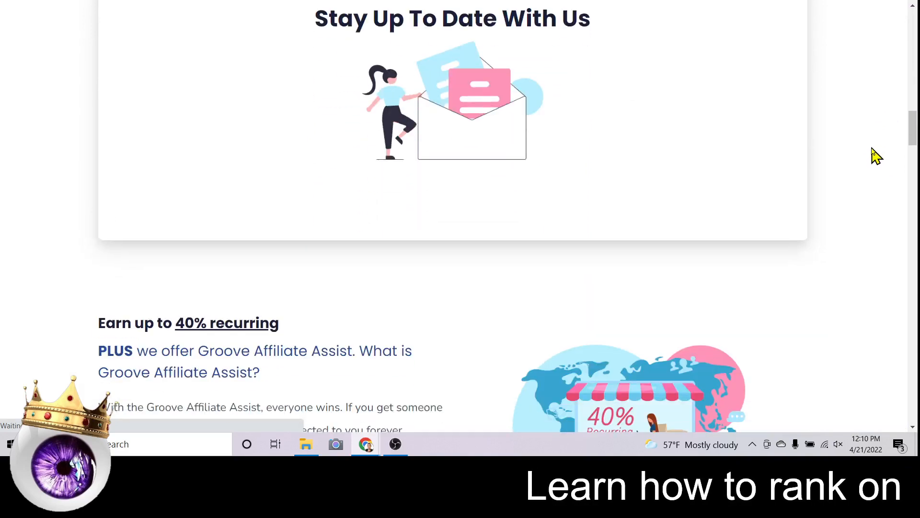
{"action": "scroll", "coordinate": [877, 155], "scroll_direction": "down", "scroll_amount": 18}
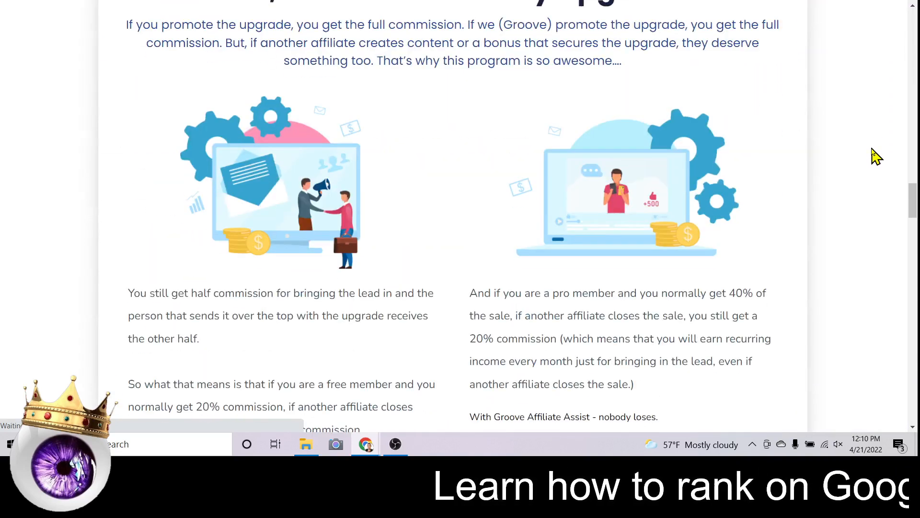
{"action": "scroll", "coordinate": [877, 156], "scroll_direction": "down", "scroll_amount": 20}
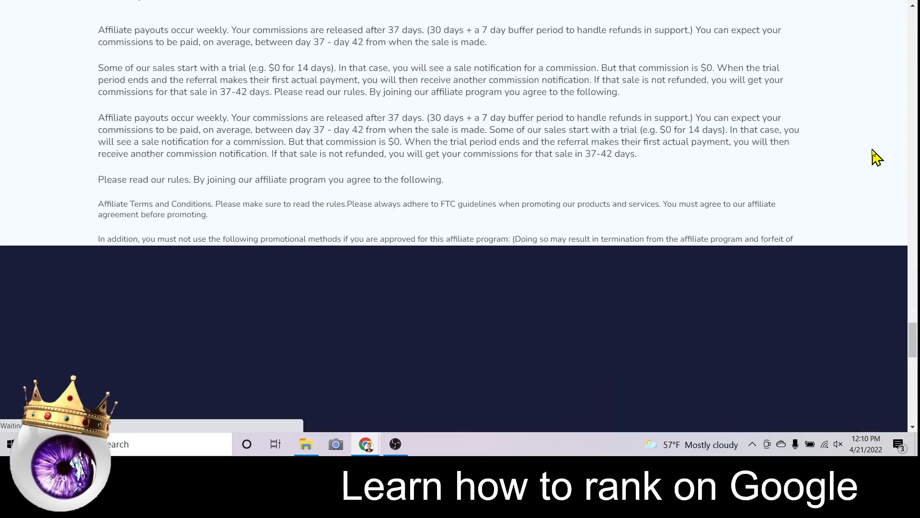
{"action": "scroll", "coordinate": [877, 156], "scroll_direction": "down", "scroll_amount": 15}
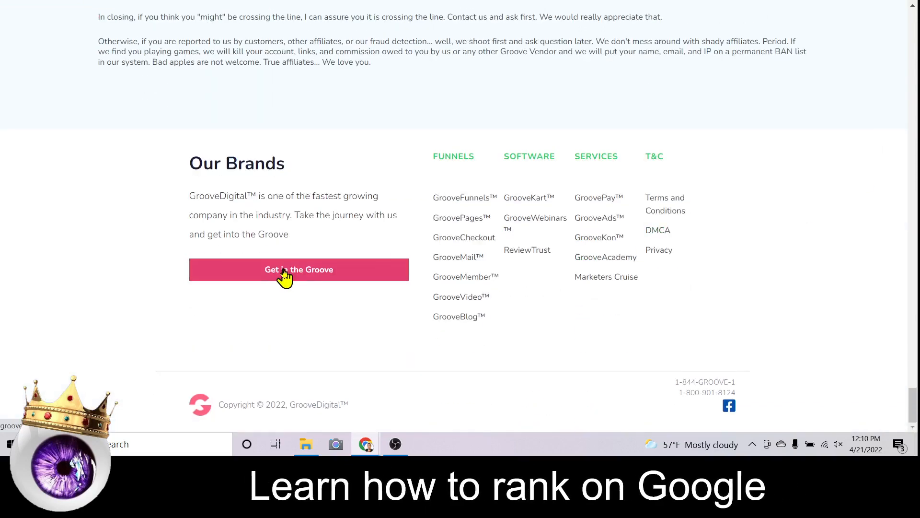
{"action": "left_click", "coordinate": [282, 271]}
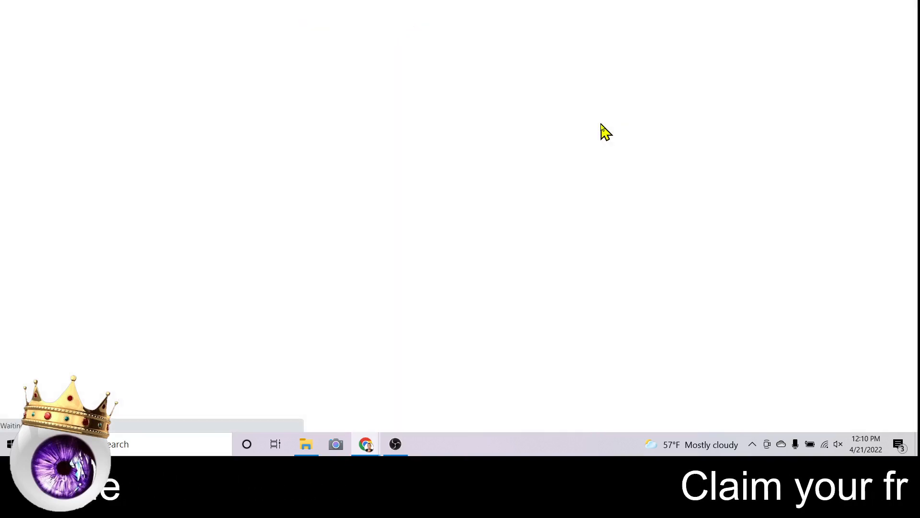
Pick the Free plan on the Groove pricing page and open its Free Package signup.
{"action": "scroll", "coordinate": [609, 132], "scroll_direction": "down", "scroll_amount": 3}
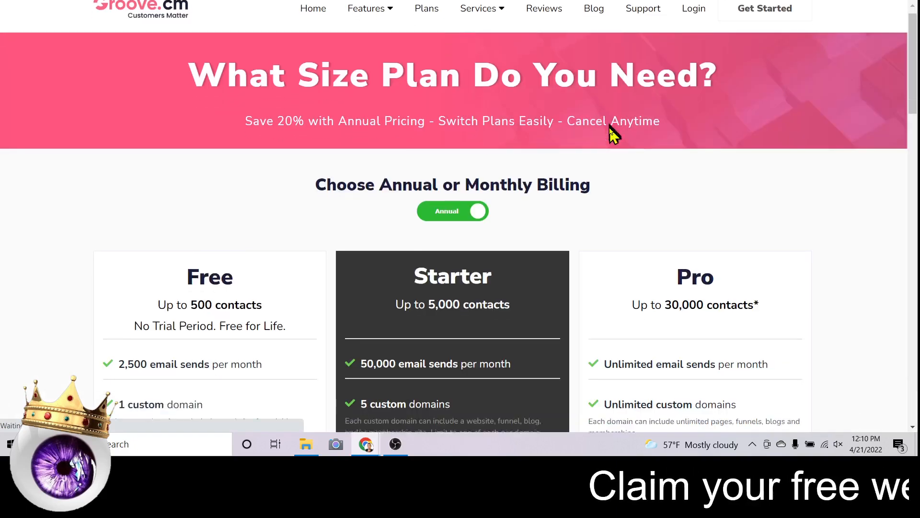
{"action": "scroll", "coordinate": [449, 135], "scroll_direction": "down", "scroll_amount": 10}
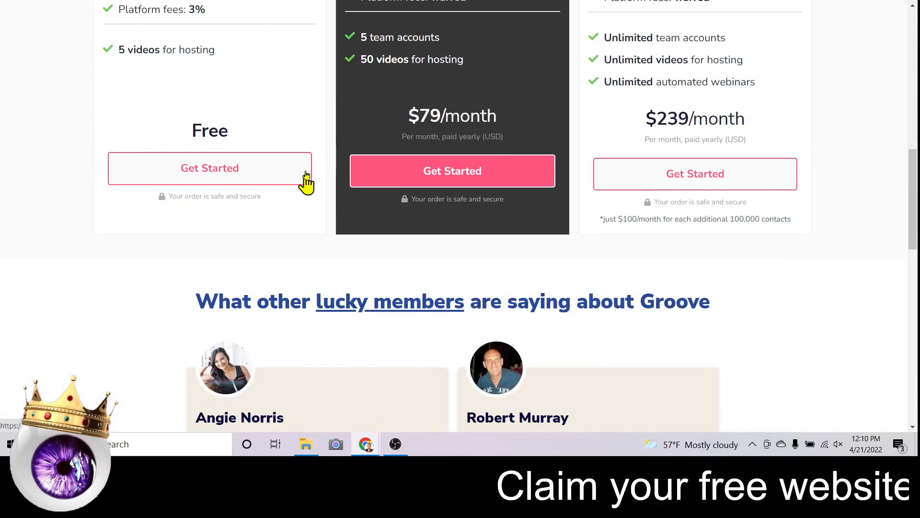
{"action": "left_click", "coordinate": [181, 166]}
{"action": "scroll", "coordinate": [188, 165], "scroll_direction": "up", "scroll_amount": 4}
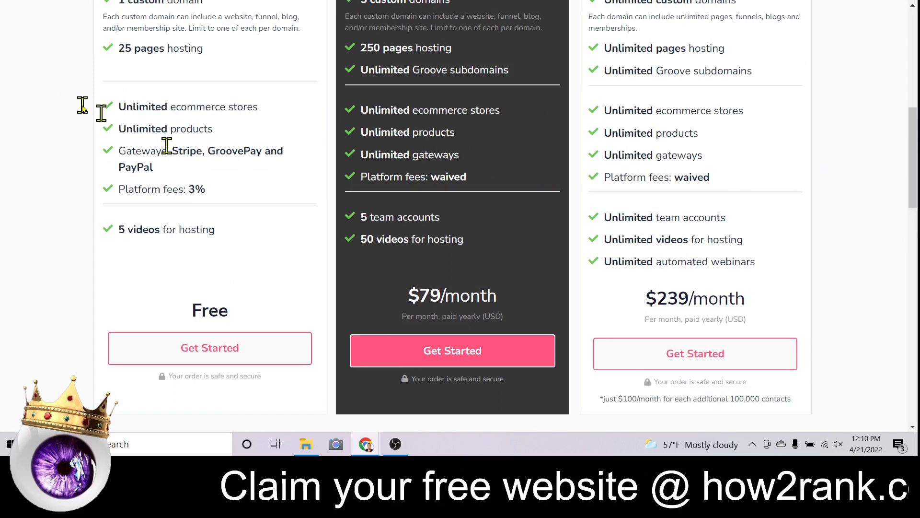
{"action": "left_click", "coordinate": [210, 352]}
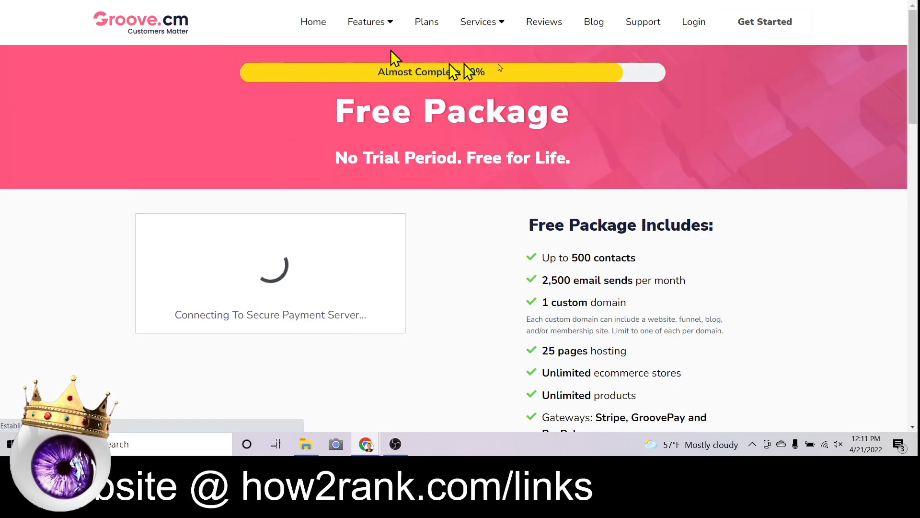
Scroll through the Groove dashboard Overview's quick links and recent GroovePages sites.
{"action": "scroll", "coordinate": [335, 230], "scroll_direction": "down", "scroll_amount": 3}
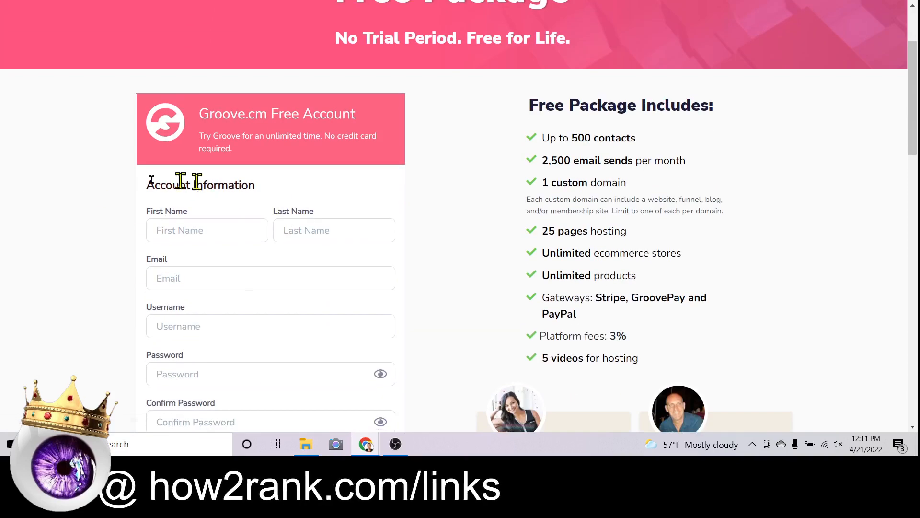
{"action": "scroll", "coordinate": [306, 62], "scroll_direction": "down", "scroll_amount": 3}
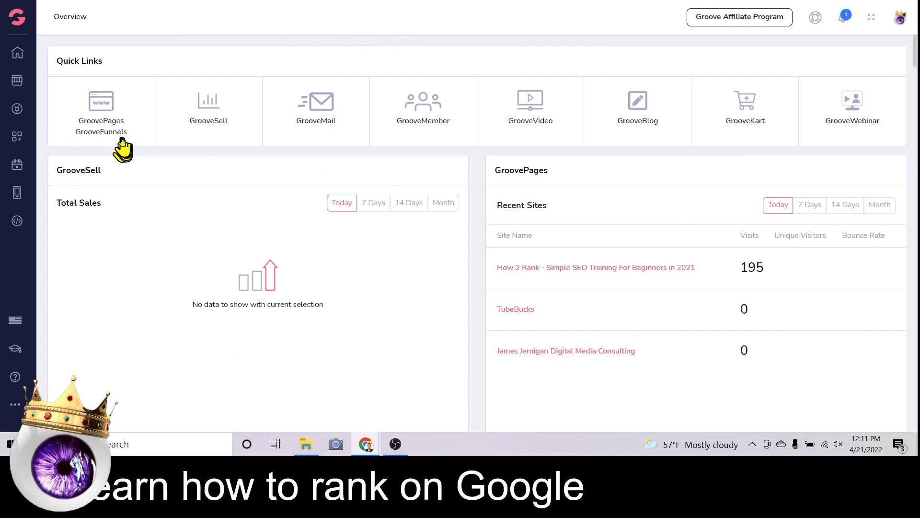
Open the GroovePages sites list and start a New Site.
{"action": "left_click", "coordinate": [107, 125]}
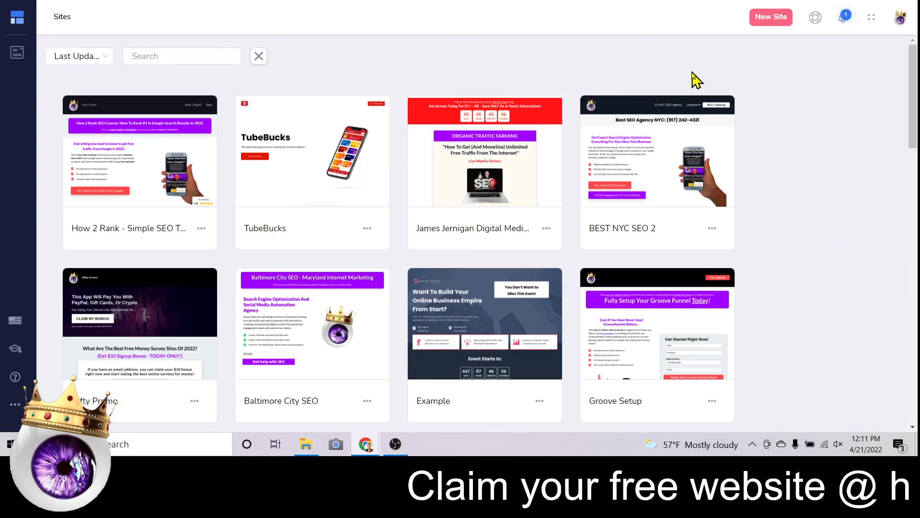
{"action": "left_click", "coordinate": [771, 19]}
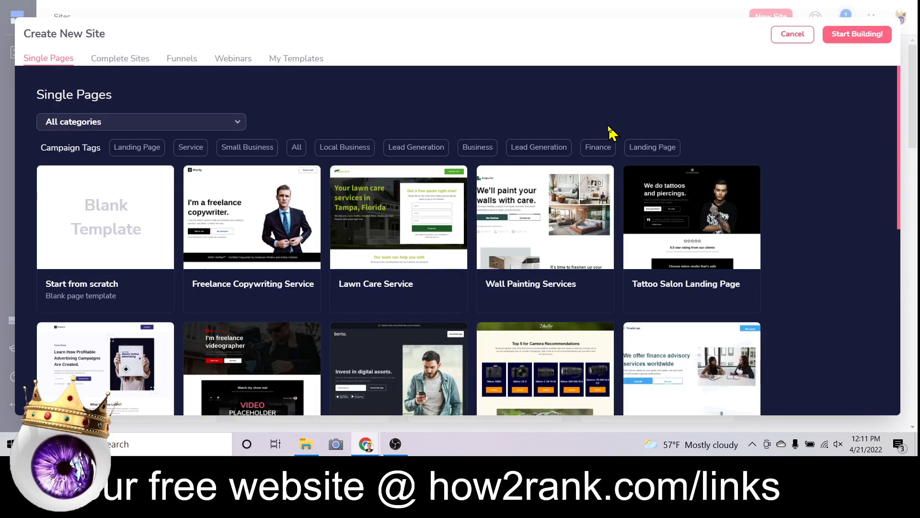
{"action": "scroll", "coordinate": [393, 267], "scroll_direction": "down", "scroll_amount": 1}
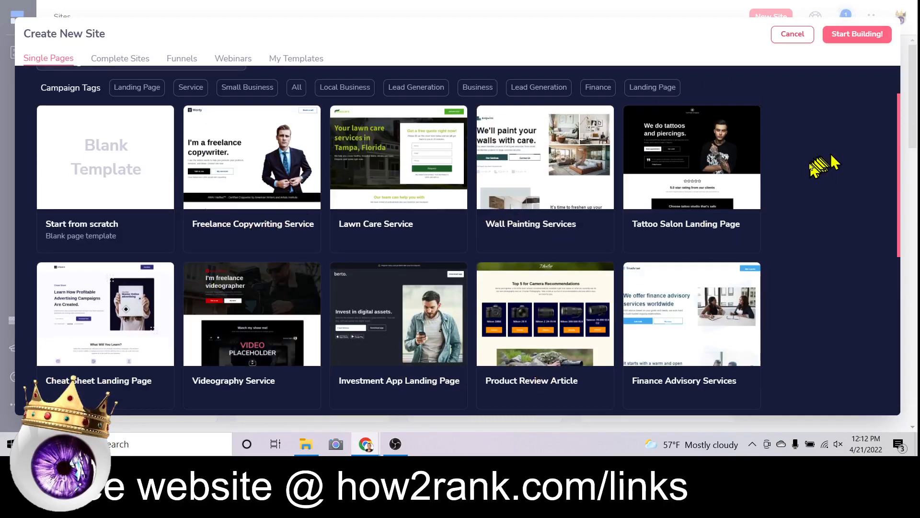
{"action": "scroll", "coordinate": [798, 173], "scroll_direction": "down", "scroll_amount": 5}
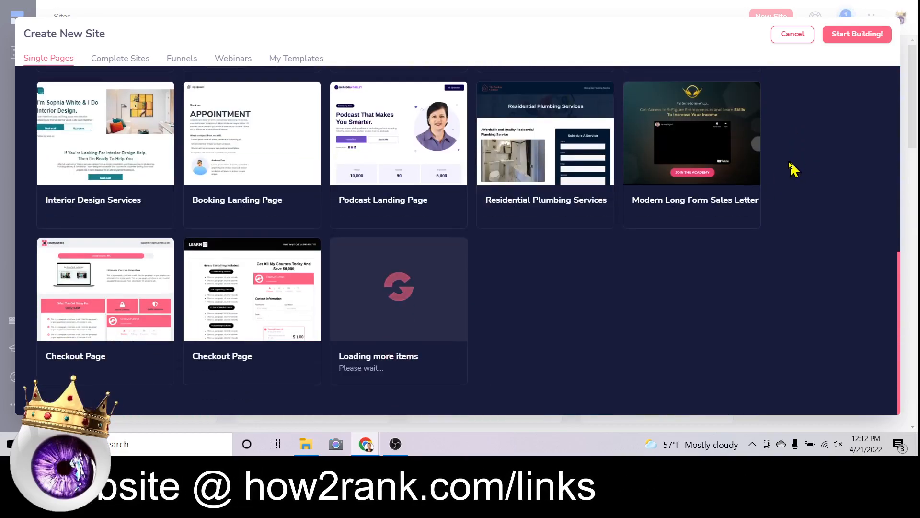
{"action": "scroll", "coordinate": [700, 252], "scroll_direction": "down", "scroll_amount": 7}
{"action": "scroll", "coordinate": [699, 249], "scroll_direction": "down", "scroll_amount": 8}
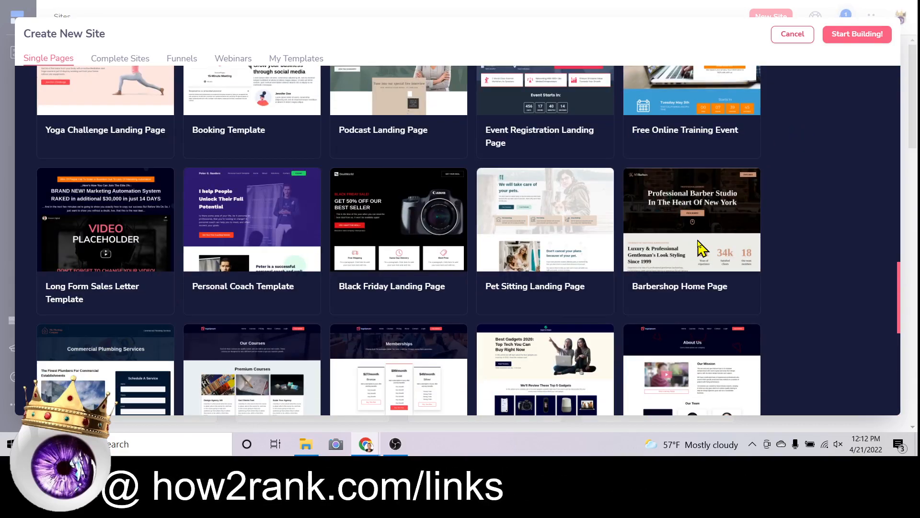
{"action": "scroll", "coordinate": [702, 243], "scroll_direction": "down", "scroll_amount": 10}
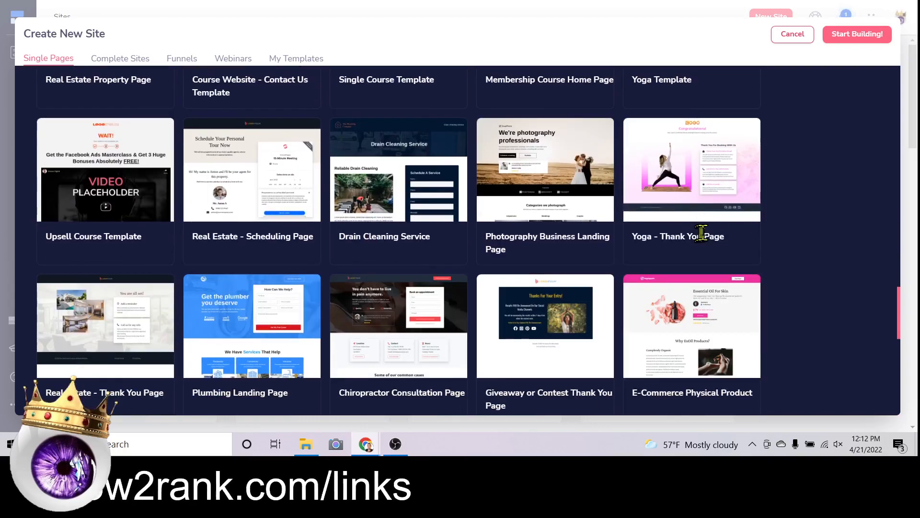
{"action": "scroll", "coordinate": [750, 218], "scroll_direction": "down", "scroll_amount": 4}
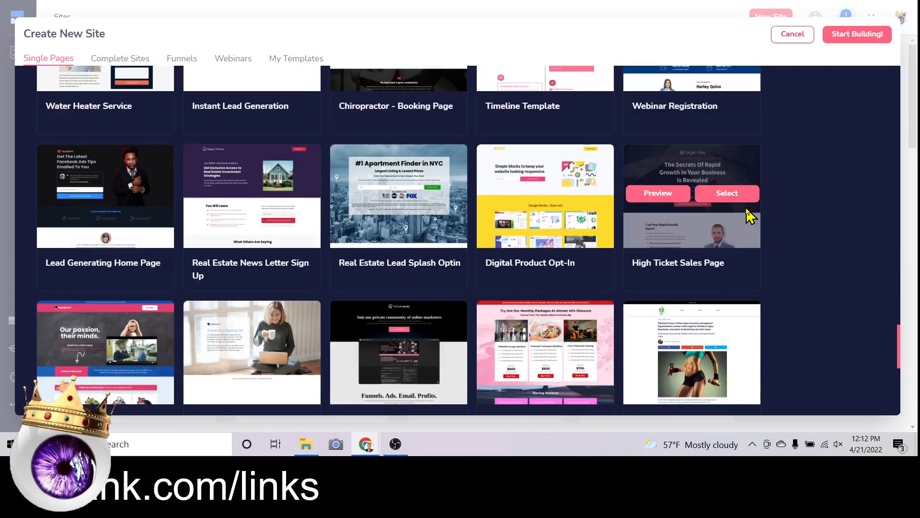
{"action": "scroll", "coordinate": [747, 215], "scroll_direction": "down", "scroll_amount": 2}
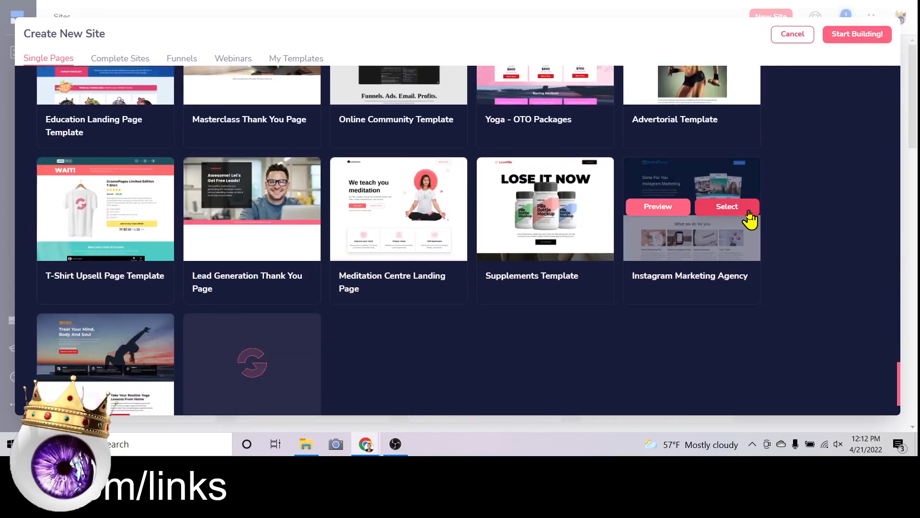
{"action": "scroll", "coordinate": [750, 220], "scroll_direction": "down", "scroll_amount": 2}
{"action": "scroll", "coordinate": [750, 222], "scroll_direction": "up", "scroll_amount": 2}
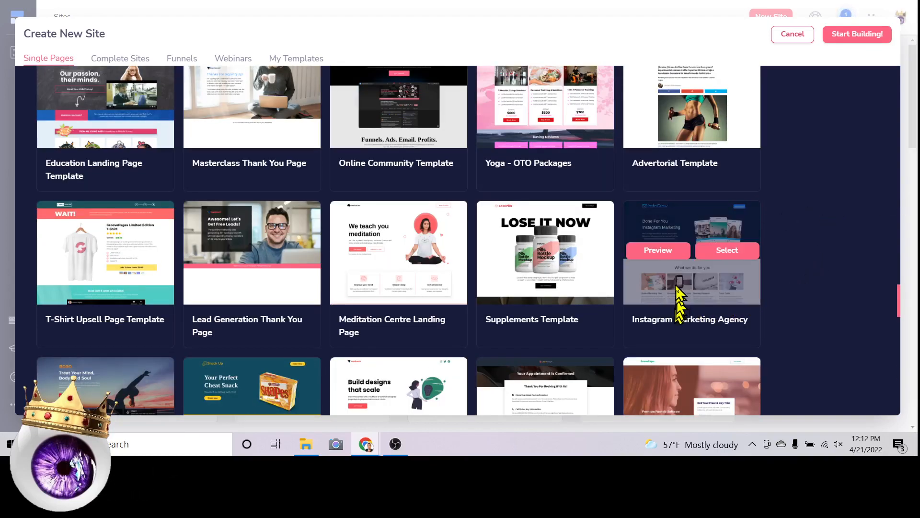
{"action": "scroll", "coordinate": [677, 293], "scroll_direction": "down", "scroll_amount": 15}
{"action": "scroll", "coordinate": [676, 285], "scroll_direction": "down", "scroll_amount": 4}
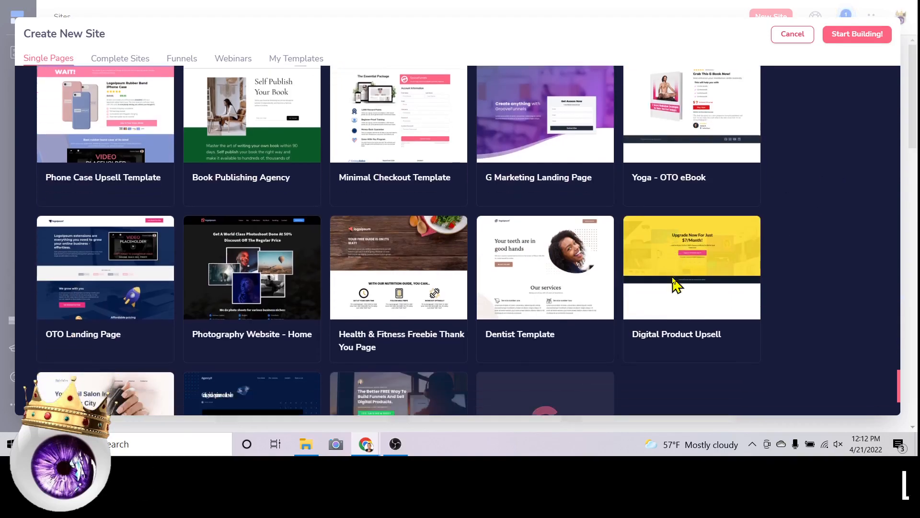
{"action": "scroll", "coordinate": [743, 255], "scroll_direction": "up", "scroll_amount": 15}
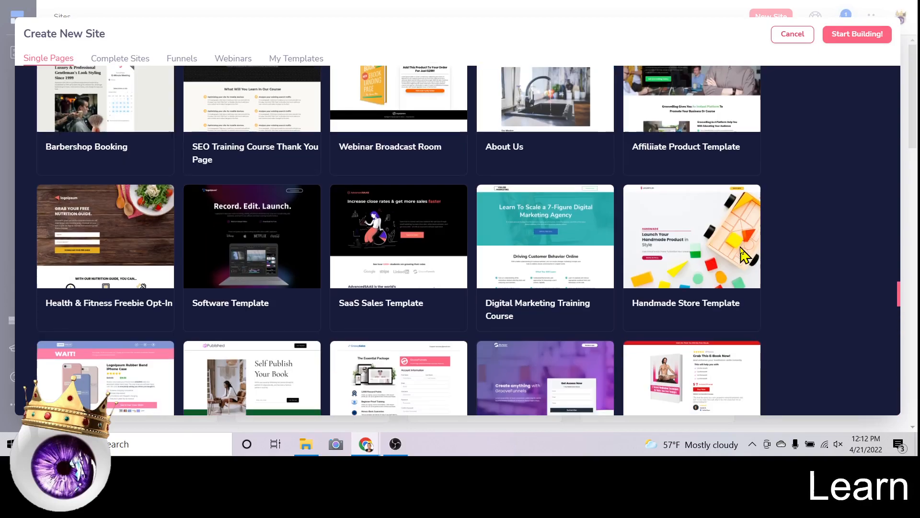
{"action": "scroll", "coordinate": [762, 235], "scroll_direction": "up", "scroll_amount": 5}
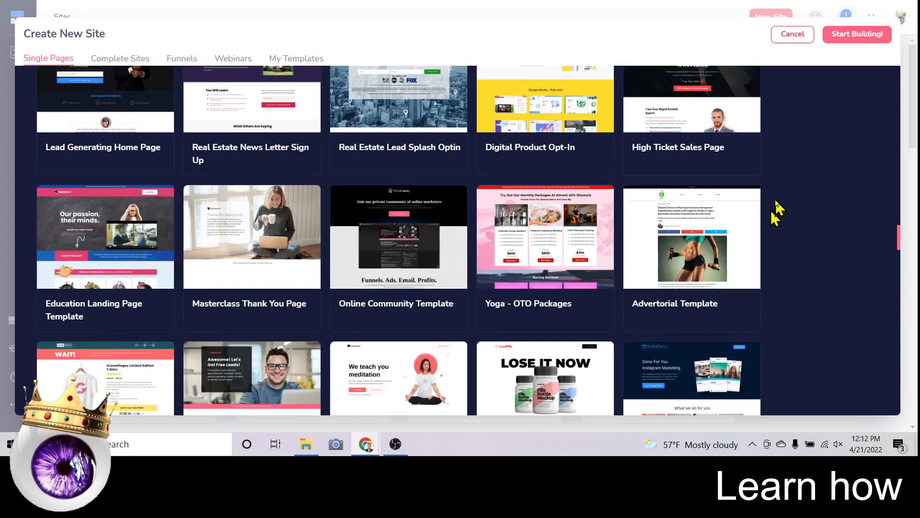
{"action": "scroll", "coordinate": [776, 209], "scroll_direction": "down", "scroll_amount": 4}
{"action": "mouse_move", "coordinate": [689, 214]}
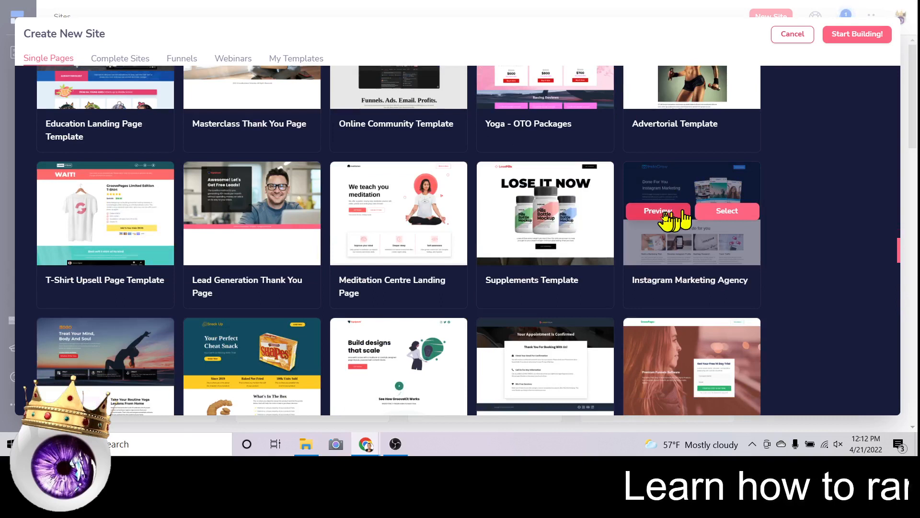
{"action": "left_click", "coordinate": [664, 214]}
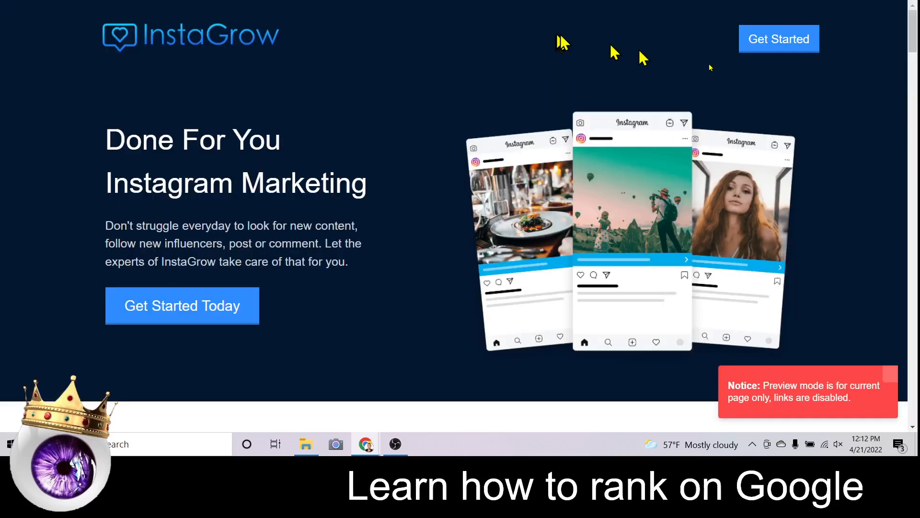
{"action": "scroll", "coordinate": [850, 111], "scroll_direction": "down", "scroll_amount": 5}
{"action": "scroll", "coordinate": [851, 111], "scroll_direction": "down", "scroll_amount": 20}
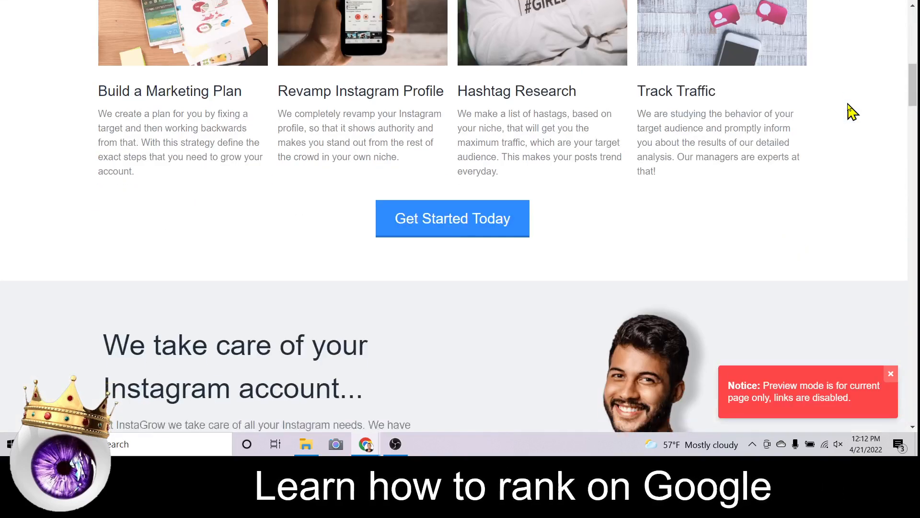
{"action": "scroll", "coordinate": [850, 112], "scroll_direction": "down", "scroll_amount": 5}
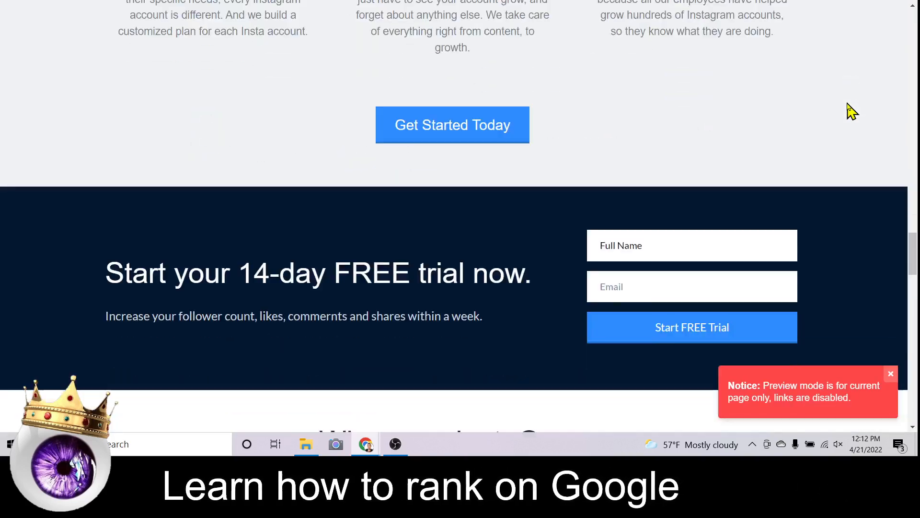
{"action": "scroll", "coordinate": [844, 108], "scroll_direction": "up", "scroll_amount": 10}
{"action": "left_click", "coordinate": [468, 1]}
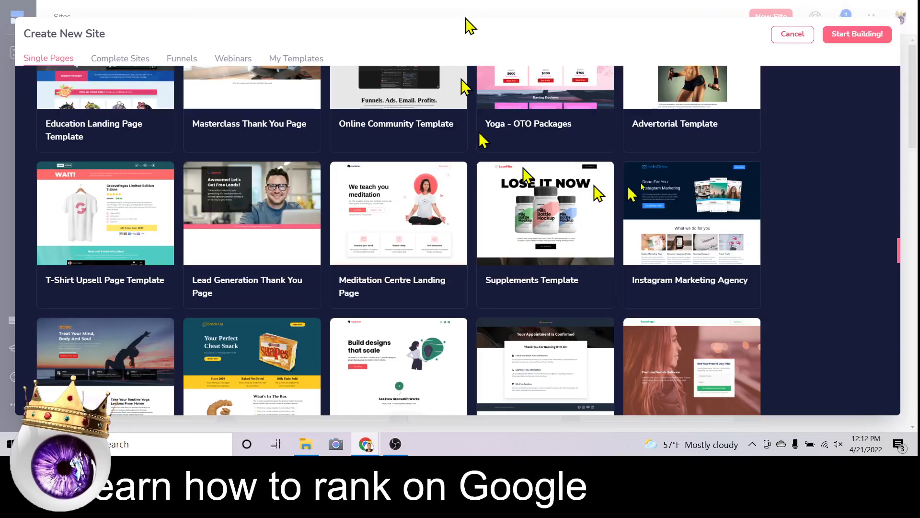
Create 'My band website' from the Instagram Marketing Agency template and start building.
{"action": "mouse_move", "coordinate": [732, 229]}
{"action": "left_click", "coordinate": [718, 212]}
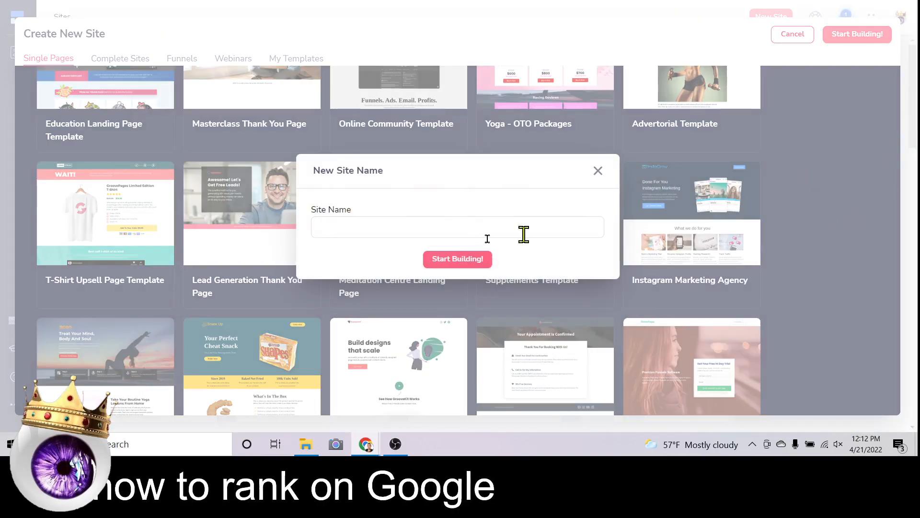
{"action": "left_click", "coordinate": [472, 234]}
{"action": "type", "text": "My "}
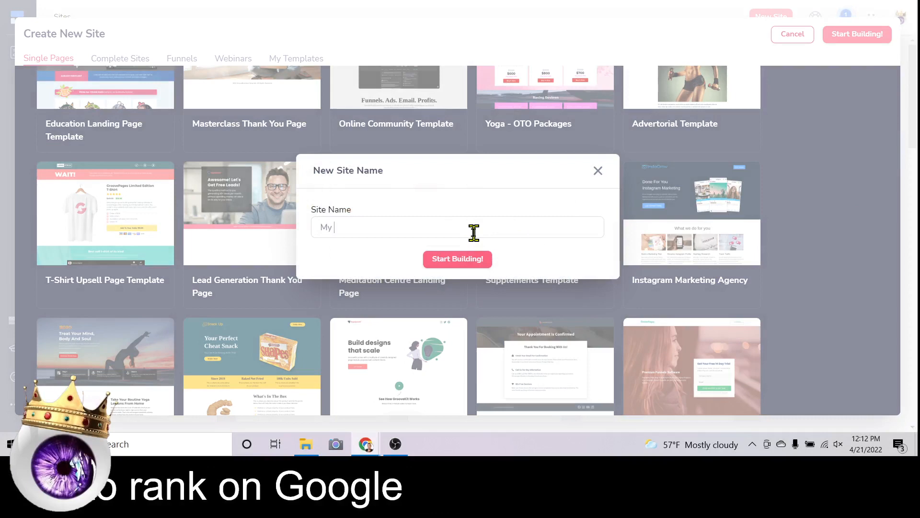
{"action": "type", "text": "band website"}
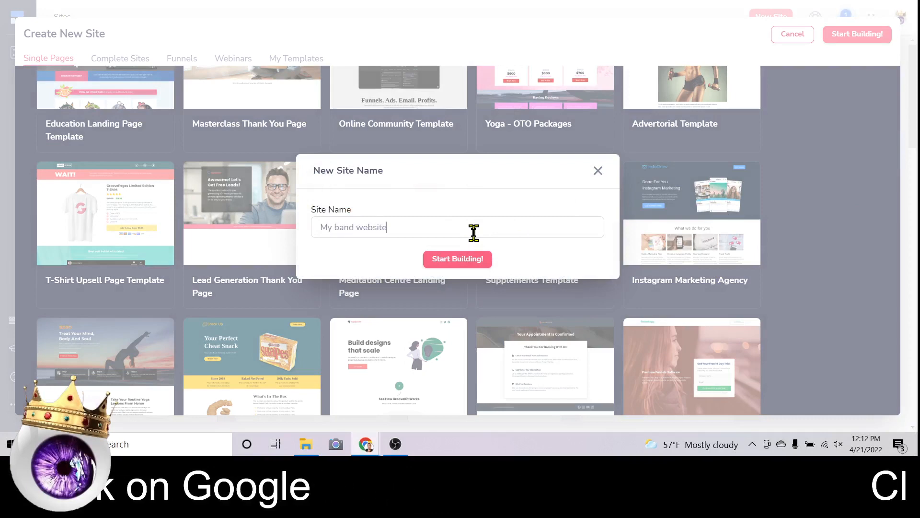
{"action": "left_click", "coordinate": [472, 262]}
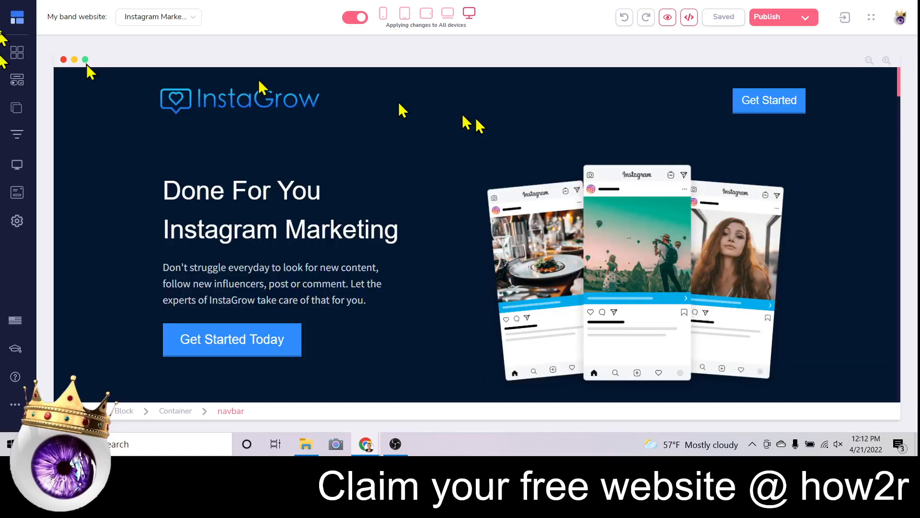
Open the homepage's page settings from the Pages panel.
{"action": "left_click", "coordinate": [451, 94]}
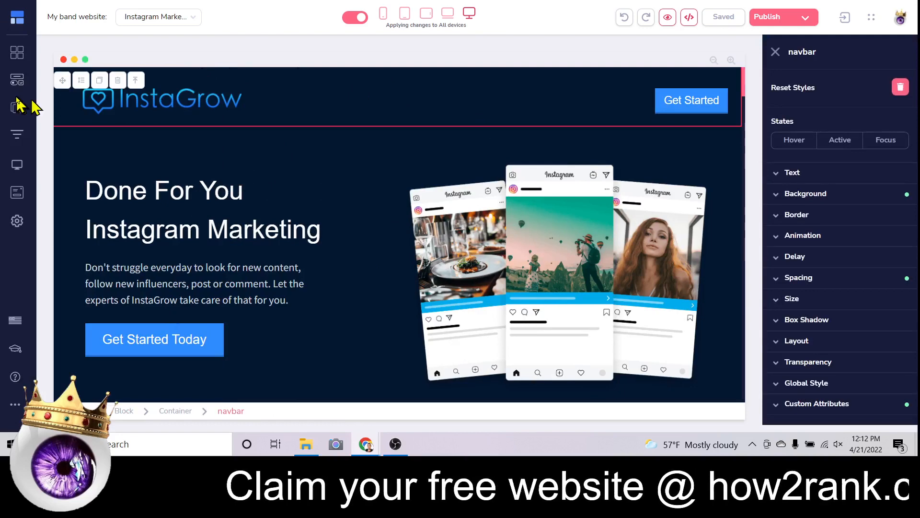
{"action": "left_click", "coordinate": [17, 109]}
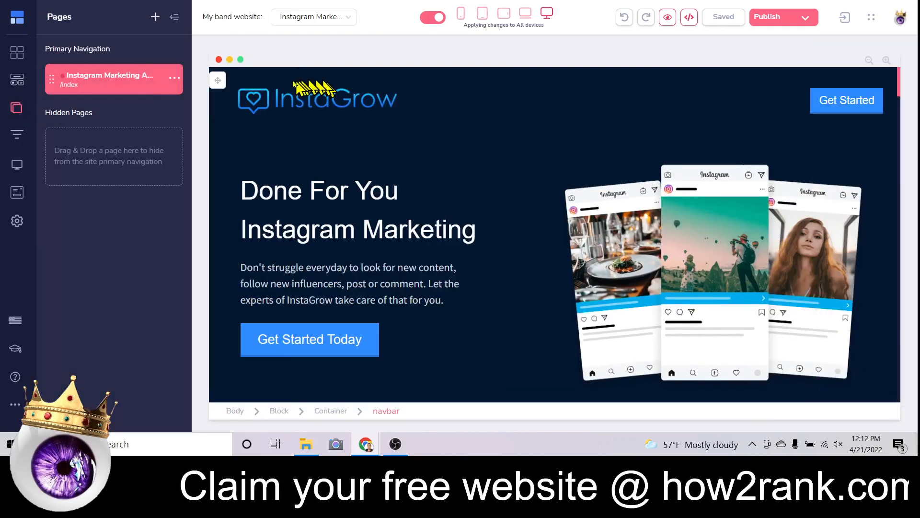
{"action": "left_click", "coordinate": [172, 79]}
{"action": "left_click", "coordinate": [78, 107]}
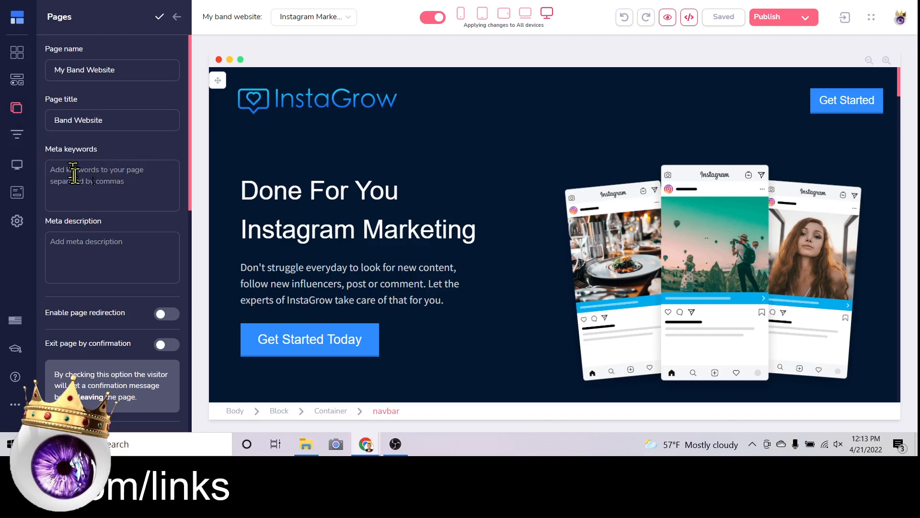
Set the meta description to 'Check out my awesome band, CLICK HERE'.
{"action": "scroll", "coordinate": [123, 178], "scroll_direction": "down", "scroll_amount": 1}
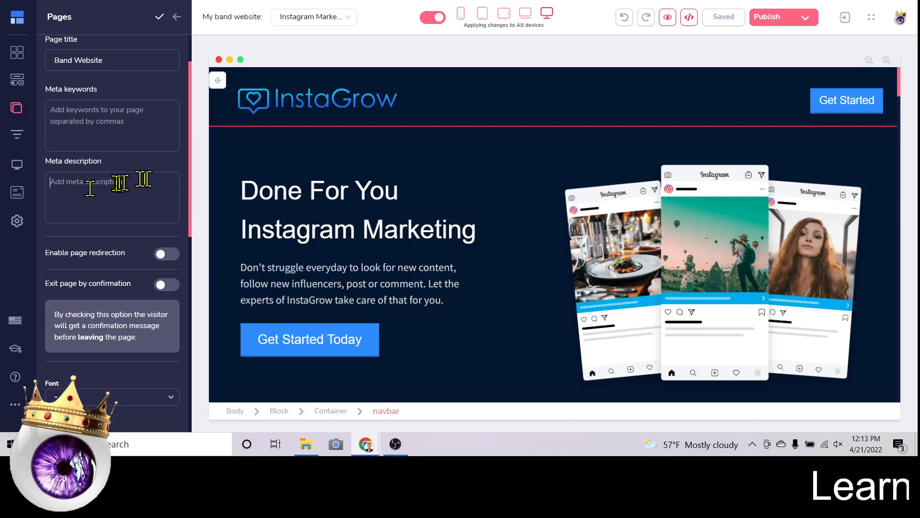
{"action": "scroll", "coordinate": [148, 230], "scroll_direction": "up", "scroll_amount": 1}
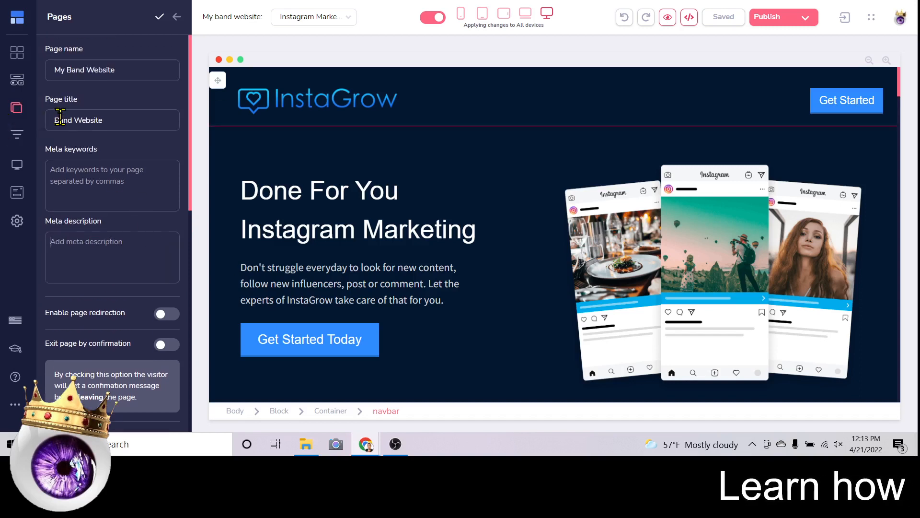
{"action": "left_click", "coordinate": [104, 238]}
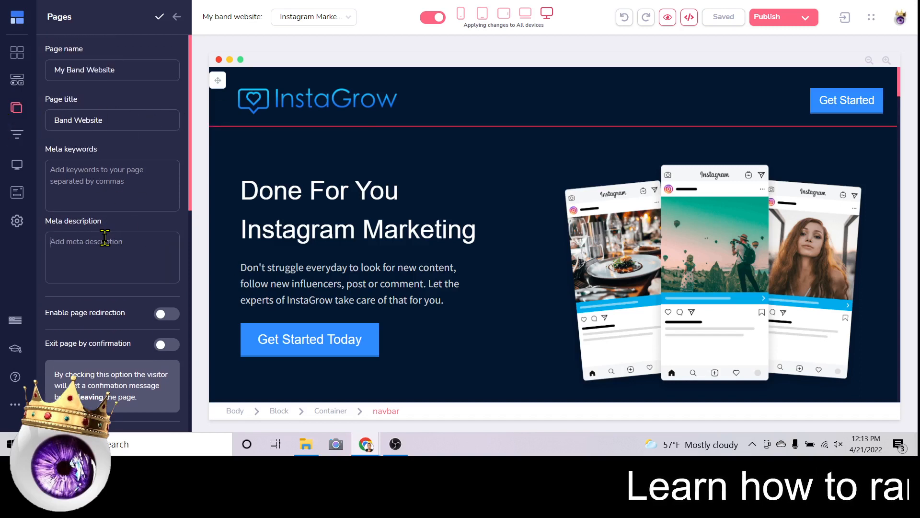
{"action": "type", "text": "Check"}
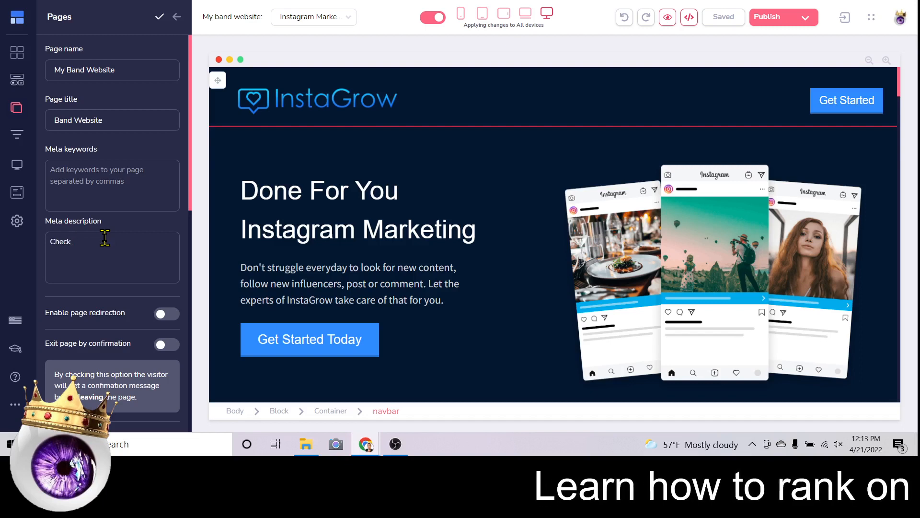
{"action": "type", "text": " out my aweso"}
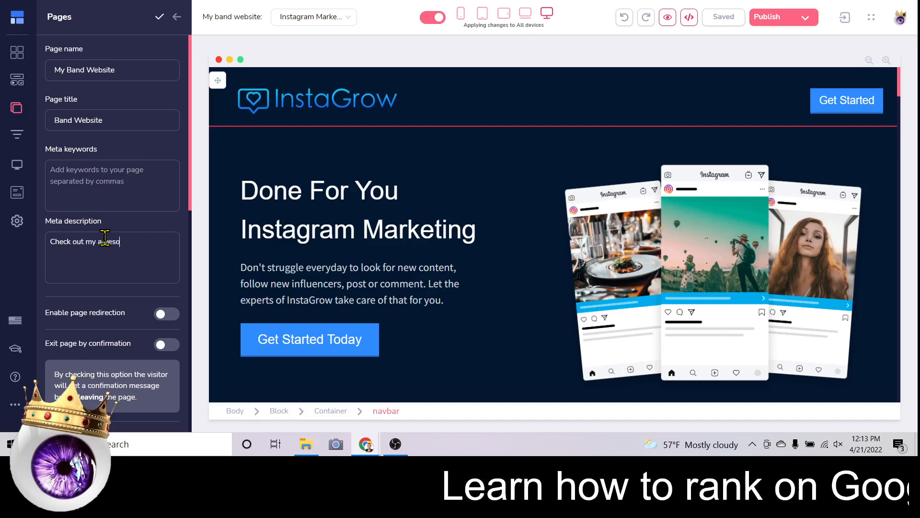
{"action": "type", "text": "me band, "}
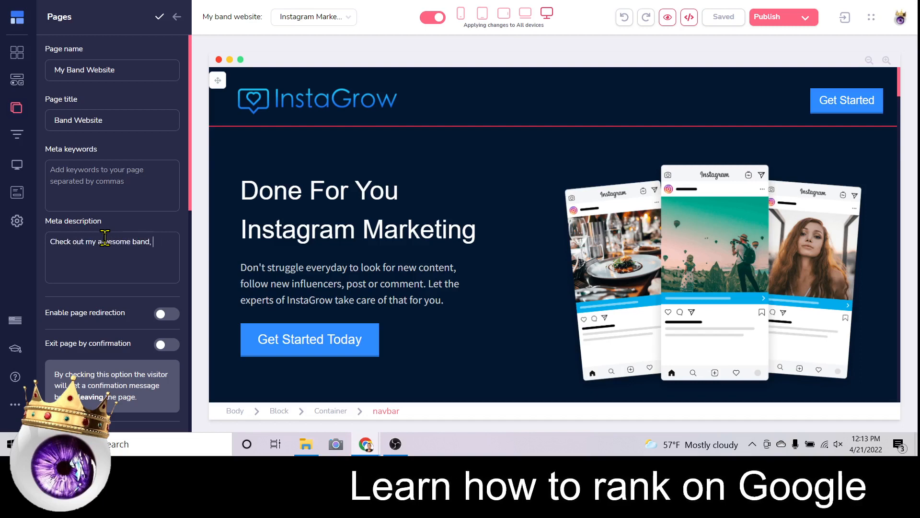
{"action": "type", "text": "CLICK HERE"}
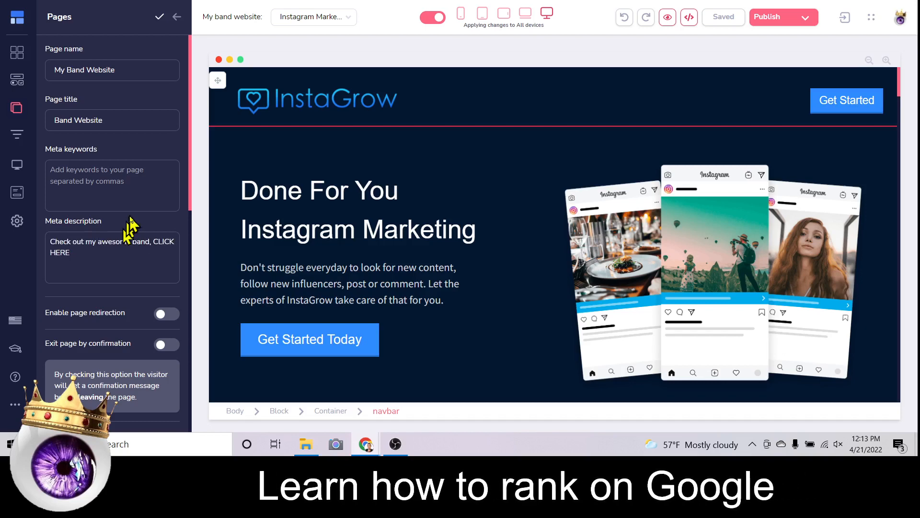
{"action": "scroll", "coordinate": [128, 223], "scroll_direction": "down", "scroll_amount": 3}
{"action": "scroll", "coordinate": [131, 214], "scroll_direction": "down", "scroll_amount": 7}
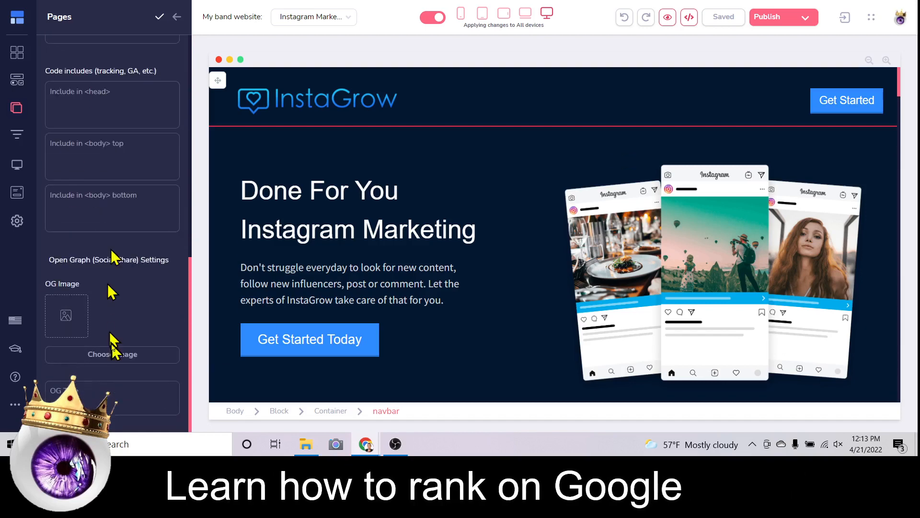
Use the thumbs-up image as share image, set OG title 'My Band Website', and close settings.
{"action": "left_click", "coordinate": [120, 355]}
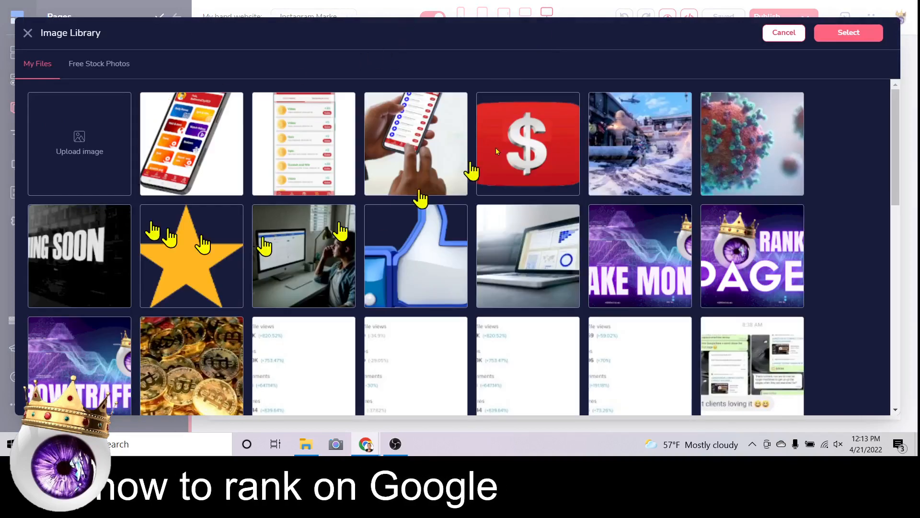
{"action": "left_click", "coordinate": [416, 256]}
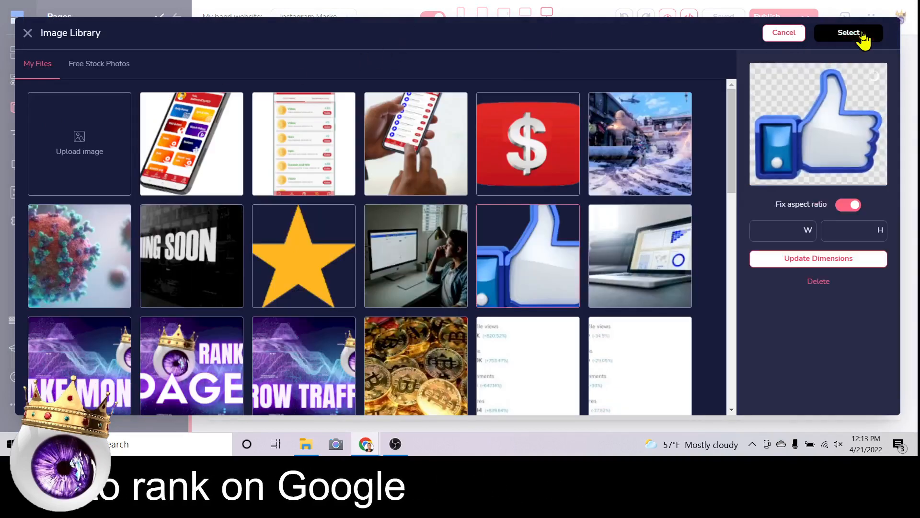
{"action": "left_click", "coordinate": [849, 32]}
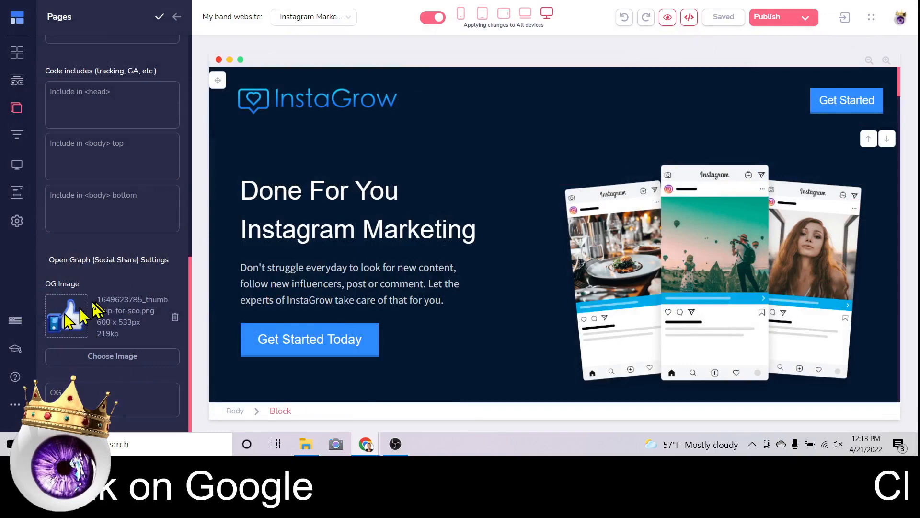
{"action": "left_click", "coordinate": [108, 403]}
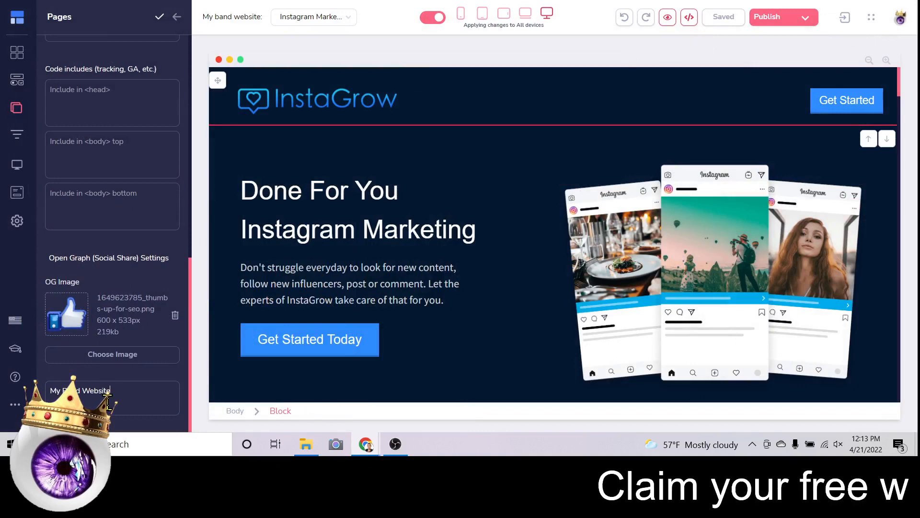
{"action": "left_click", "coordinate": [160, 17]}
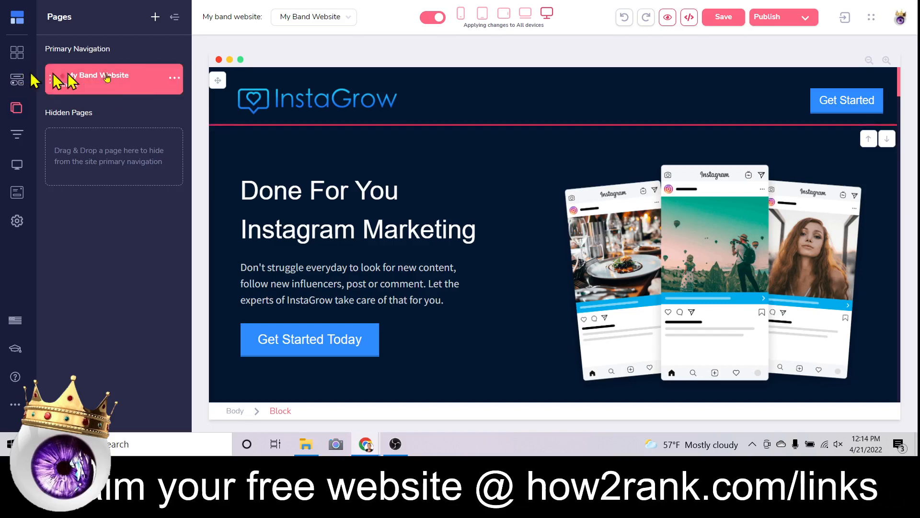
Replace the InstaGrow header logo with the crowned-eye image from the image library.
{"action": "left_click", "coordinate": [318, 100]}
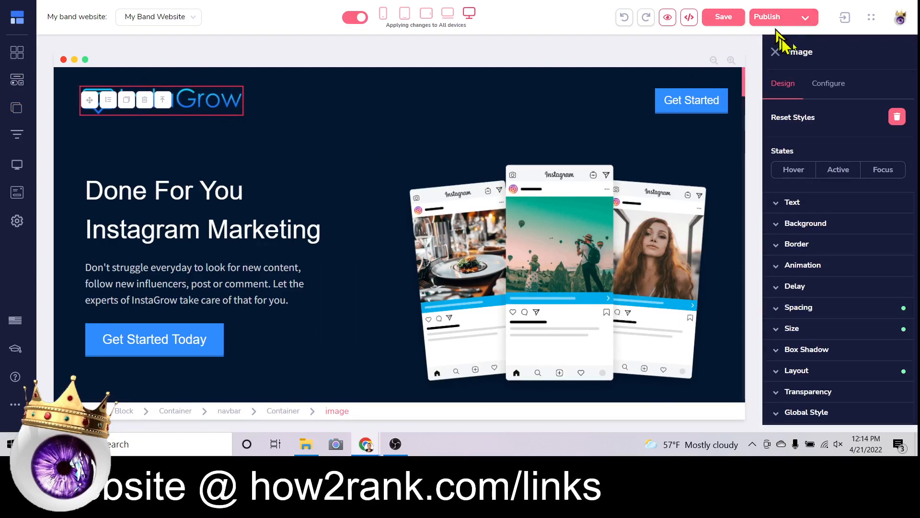
{"action": "left_click", "coordinate": [843, 86]}
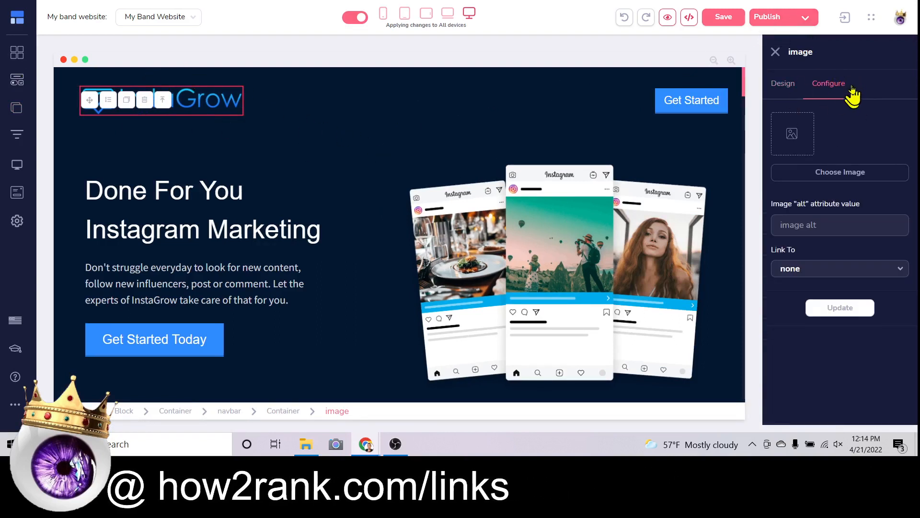
{"action": "left_click", "coordinate": [872, 172]}
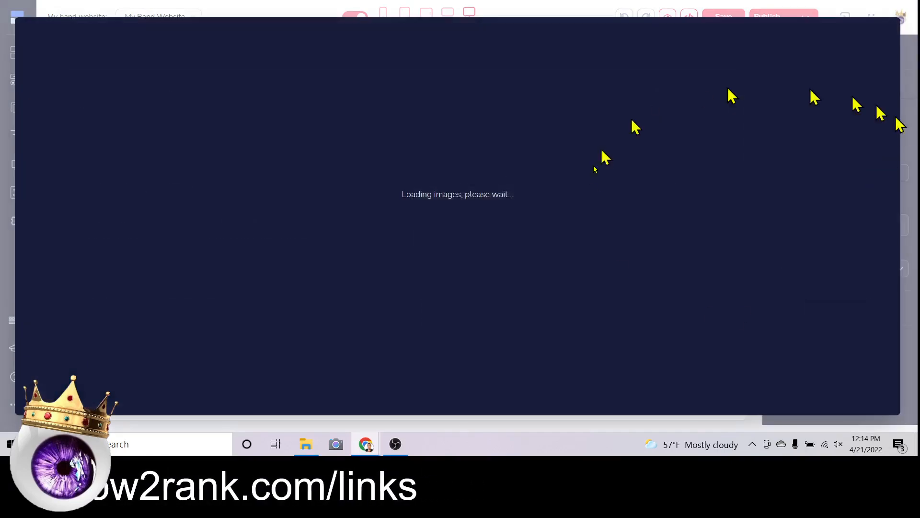
{"action": "scroll", "coordinate": [648, 145], "scroll_direction": "down", "scroll_amount": 3}
{"action": "scroll", "coordinate": [648, 145], "scroll_direction": "down", "scroll_amount": 10}
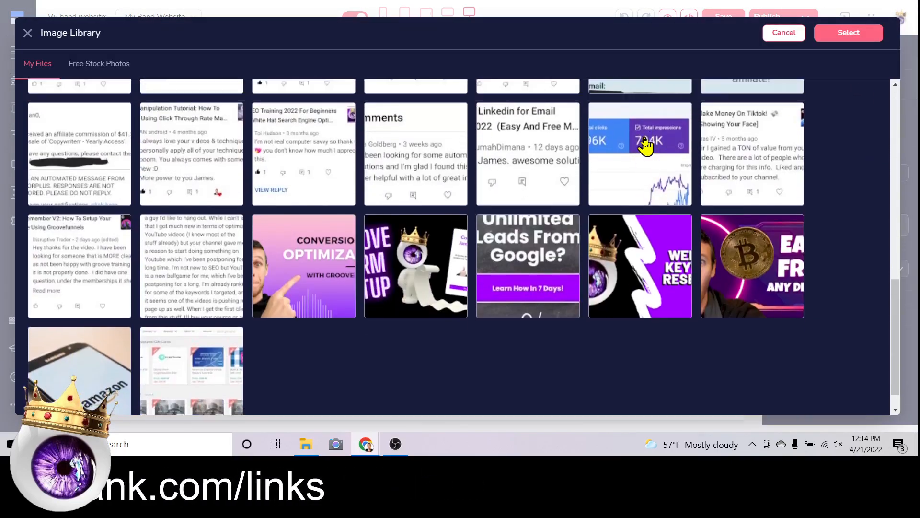
{"action": "scroll", "coordinate": [645, 145], "scroll_direction": "down", "scroll_amount": 10}
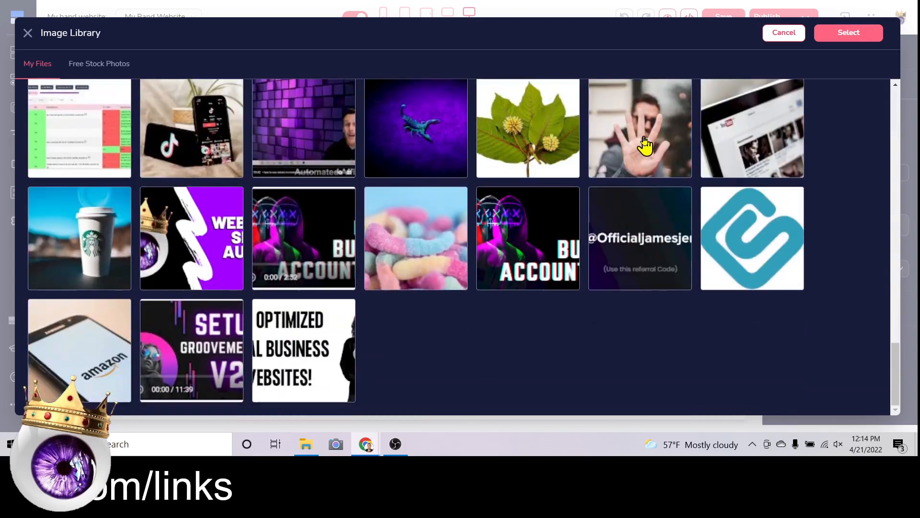
{"action": "scroll", "coordinate": [559, 173], "scroll_direction": "down", "scroll_amount": 10}
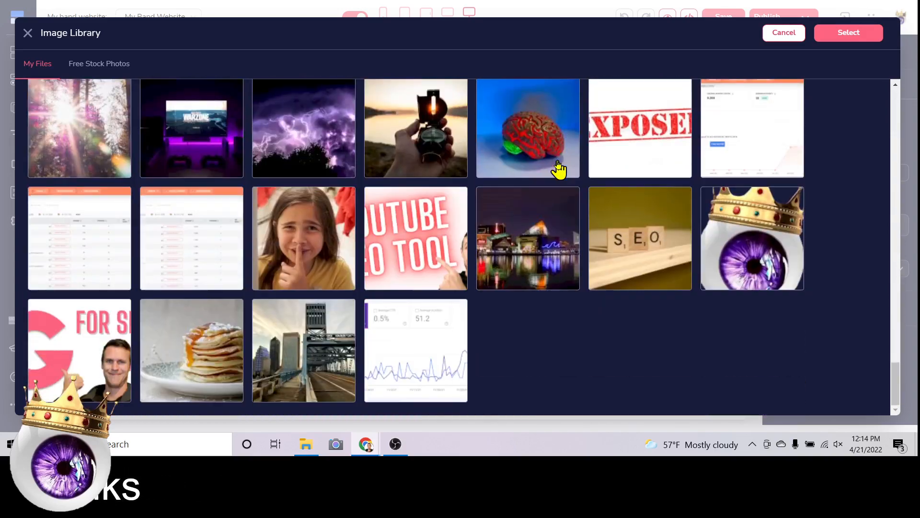
{"action": "left_click", "coordinate": [779, 241]}
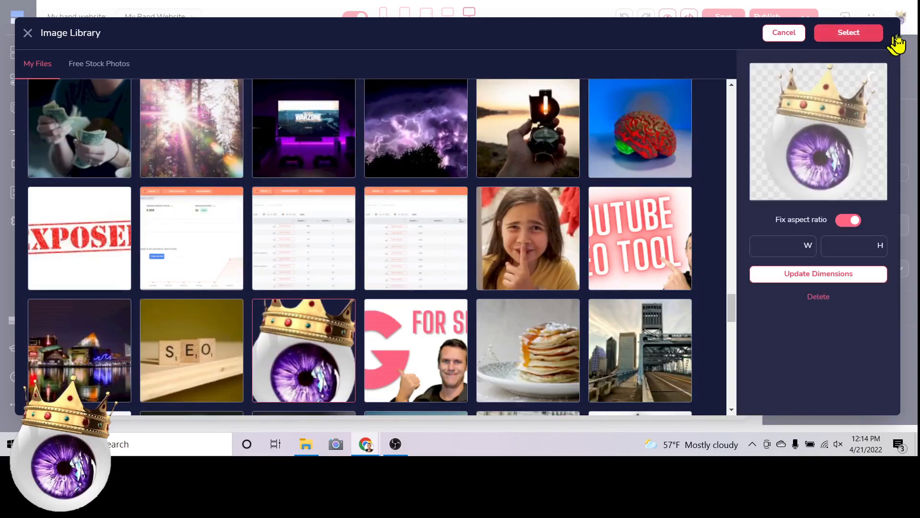
{"action": "left_click", "coordinate": [862, 35]}
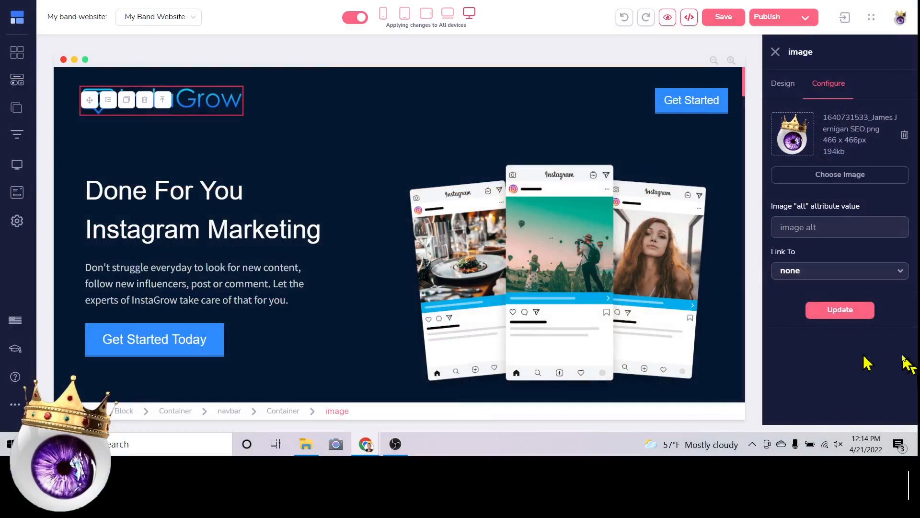
{"action": "left_click", "coordinate": [840, 310]}
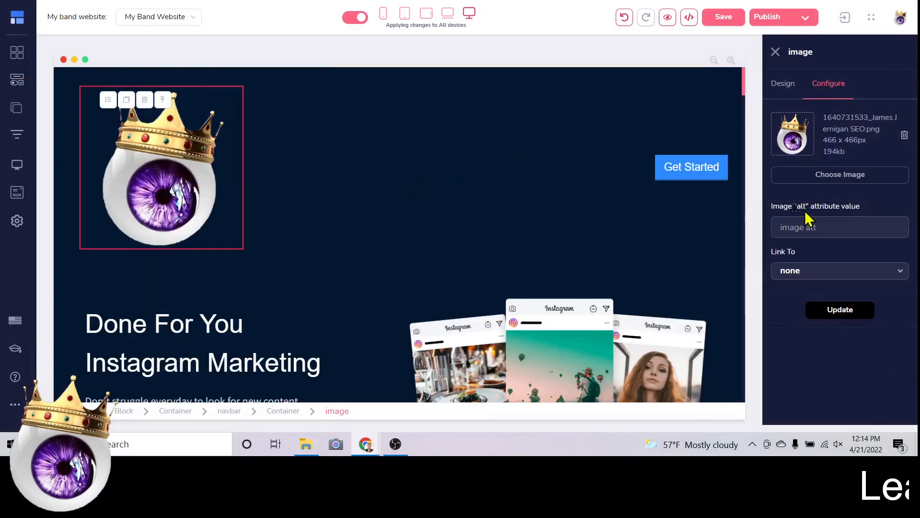
Shrink the new logo to a fixed width of 84 px.
{"action": "left_click", "coordinate": [782, 83]}
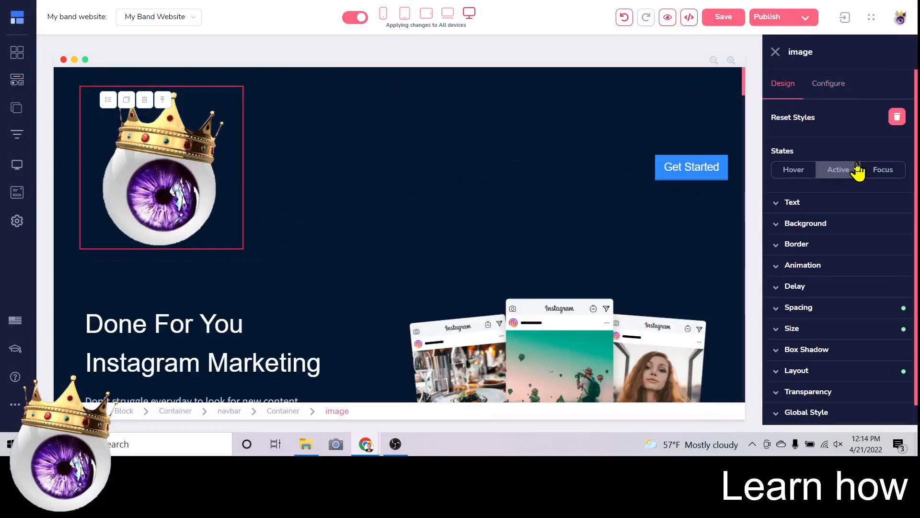
{"action": "scroll", "coordinate": [853, 187], "scroll_direction": "down", "scroll_amount": 1}
{"action": "left_click", "coordinate": [800, 308]}
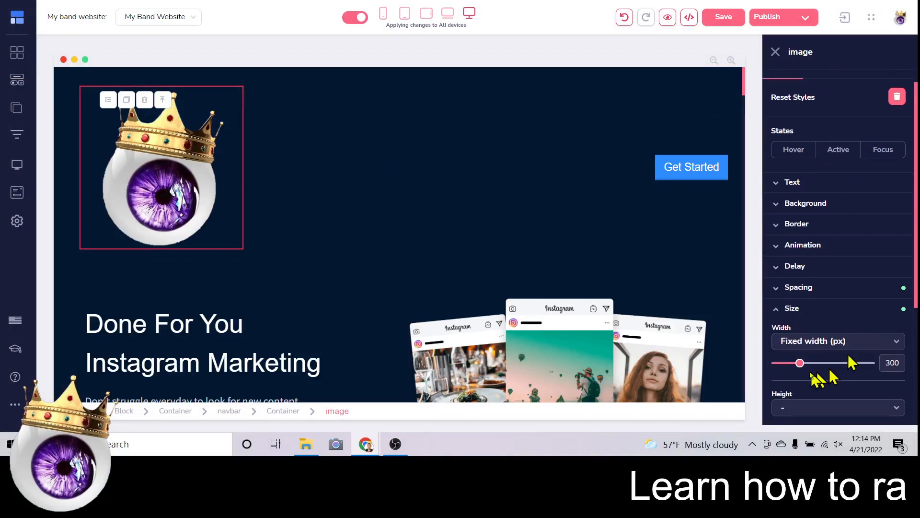
{"action": "left_click_drag", "start_coordinate": [799, 368], "coordinate": [784, 370]}
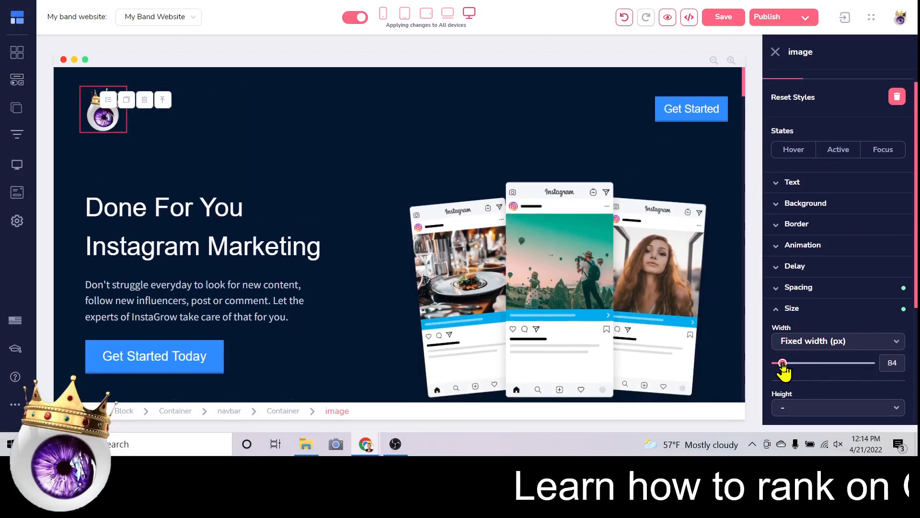
{"action": "left_click", "coordinate": [360, 85]}
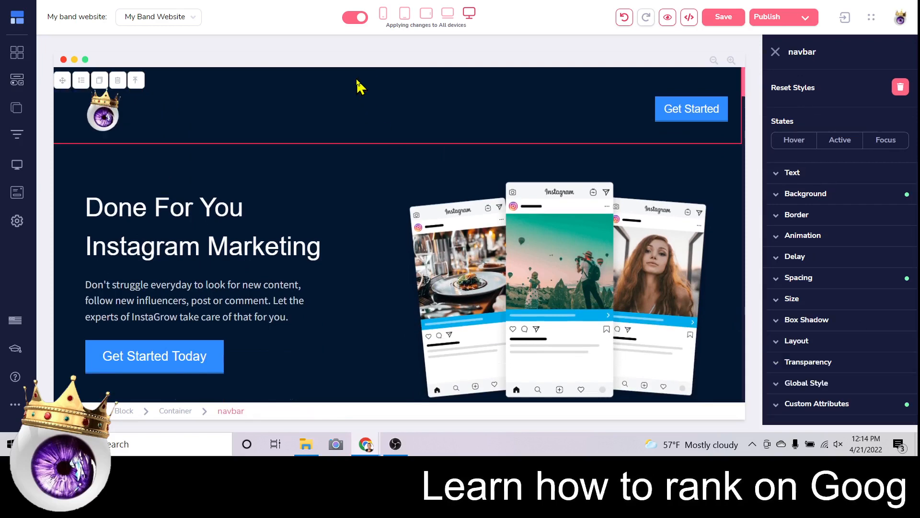
Set the hero block's background colour to solid black.
{"action": "left_click", "coordinate": [63, 164]}
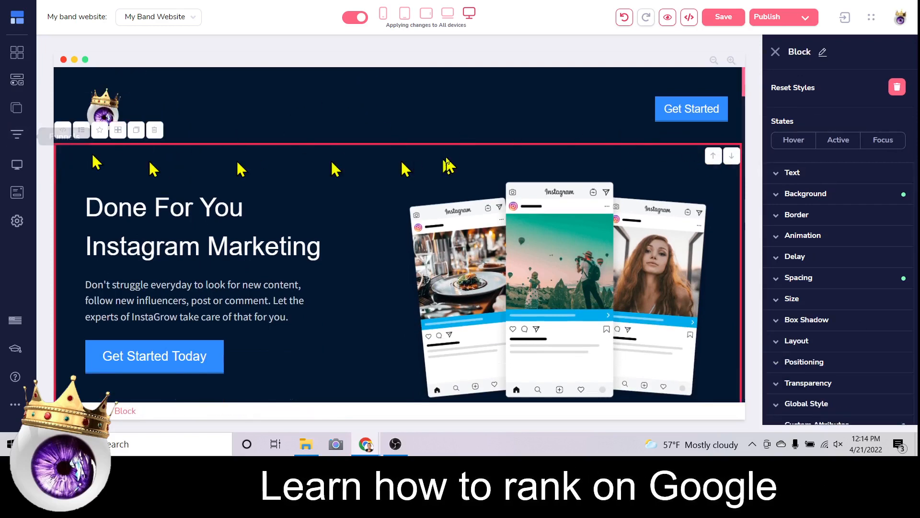
{"action": "left_click", "coordinate": [870, 194]}
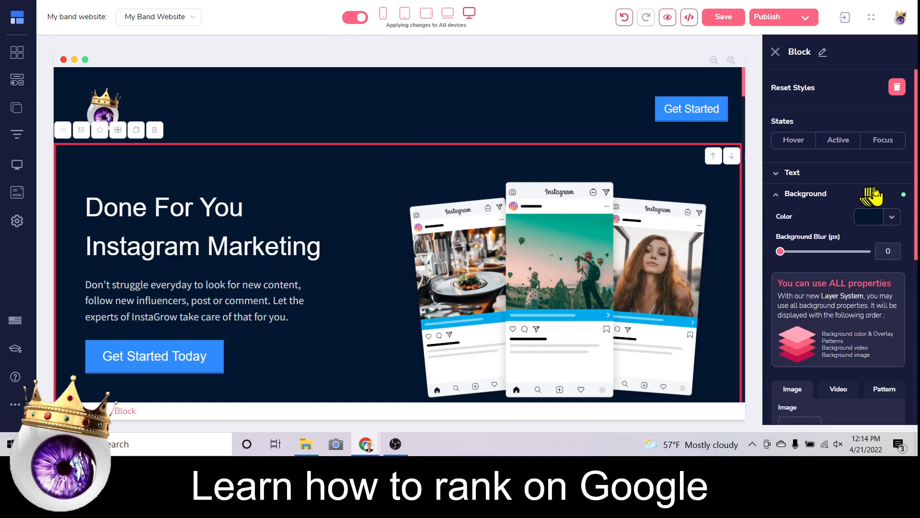
{"action": "left_click", "coordinate": [893, 218]}
{"action": "left_click", "coordinate": [792, 389]}
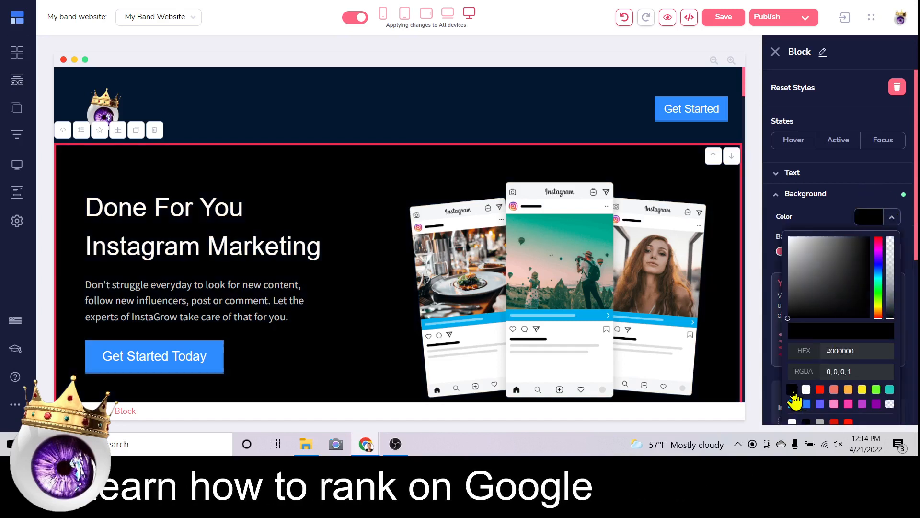
Set the top navbar's background colour to solid black too.
{"action": "left_click", "coordinate": [380, 107]}
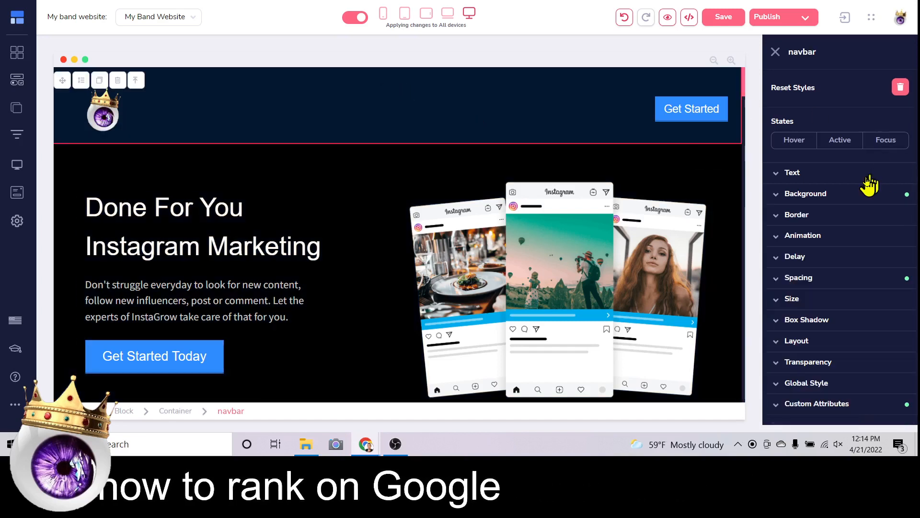
{"action": "left_click", "coordinate": [865, 200]}
{"action": "left_click", "coordinate": [891, 217]}
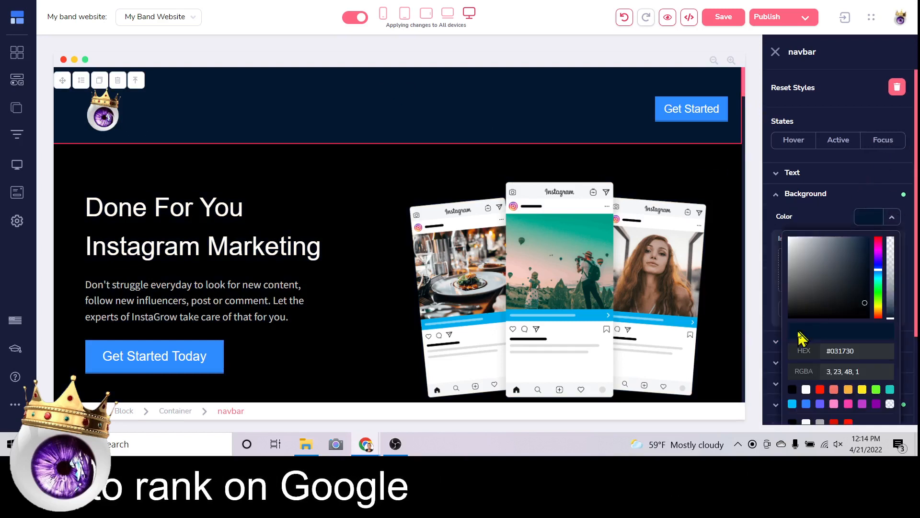
{"action": "left_click", "coordinate": [792, 389]}
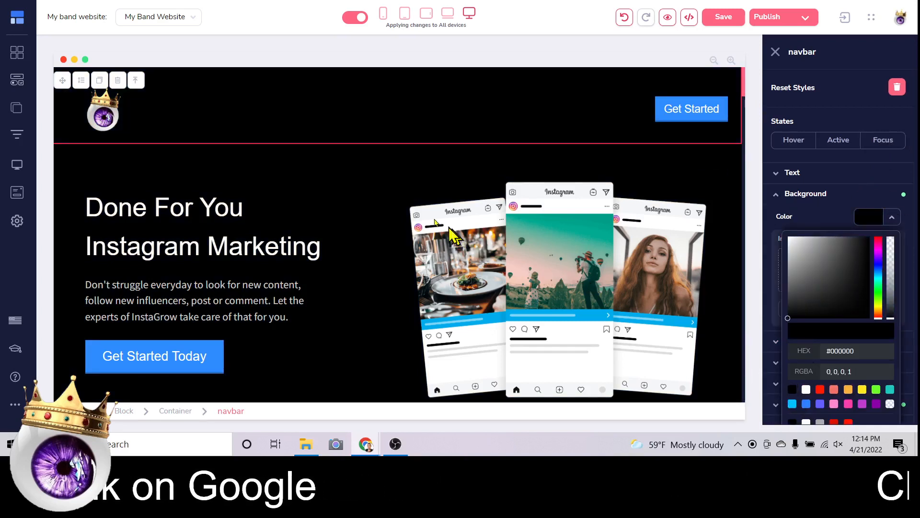
Replace the hero H1 text with 'Welcome to my awesome band's website!', fixing the typo.
{"action": "left_click", "coordinate": [205, 233]}
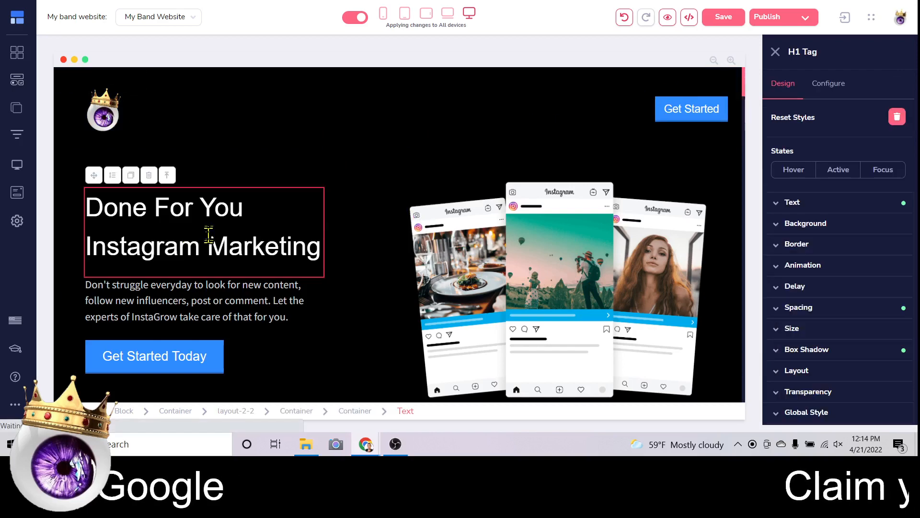
{"action": "double_click", "coordinate": [211, 237]}
{"action": "triple_click", "coordinate": [213, 241]}
{"action": "type", "text": "Welc"}
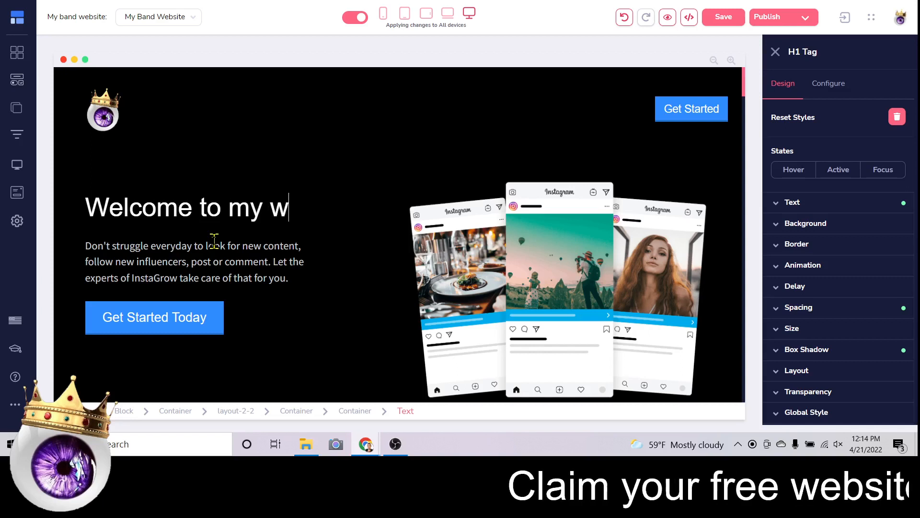
{"action": "type", "text": "ome"}
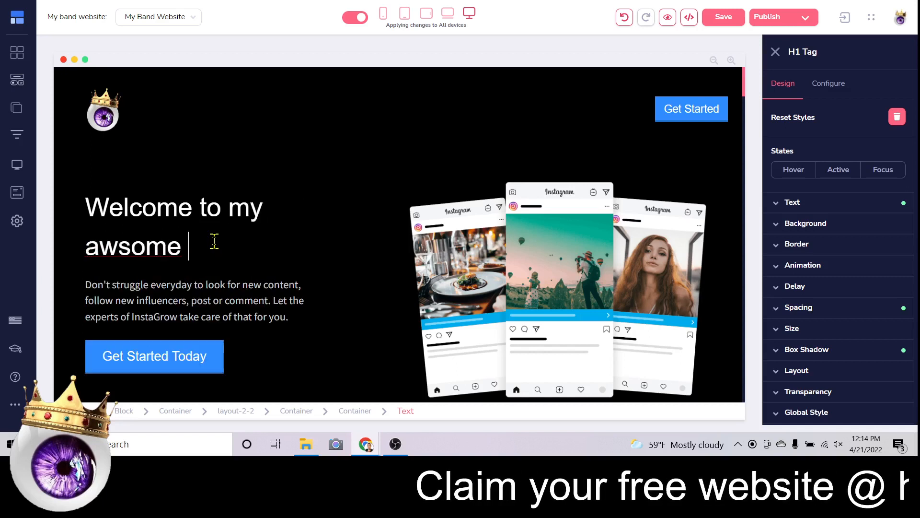
{"action": "key", "text": "BackSpace"}
{"action": "key", "text": "BackSpace"}
{"action": "key", "text": "BackSpace"}
{"action": "type", "text": "es"}
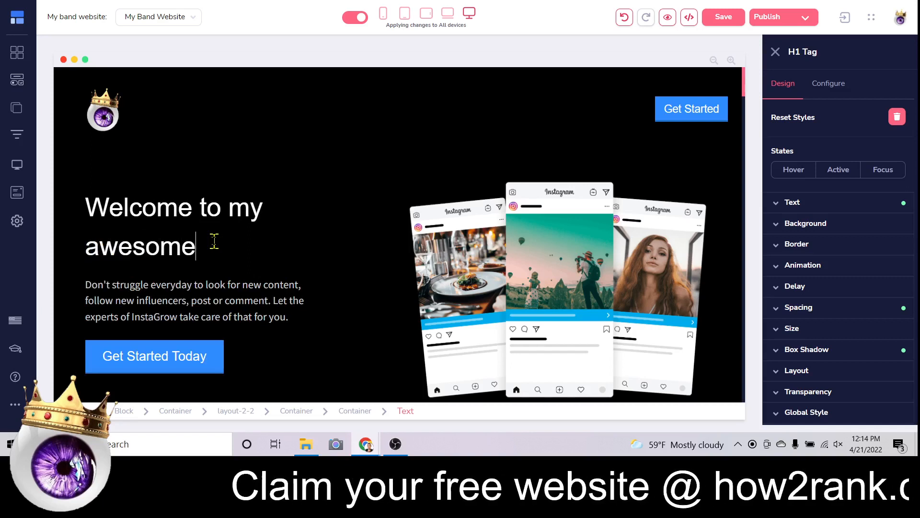
{"action": "type", "text": "ome band's we"}
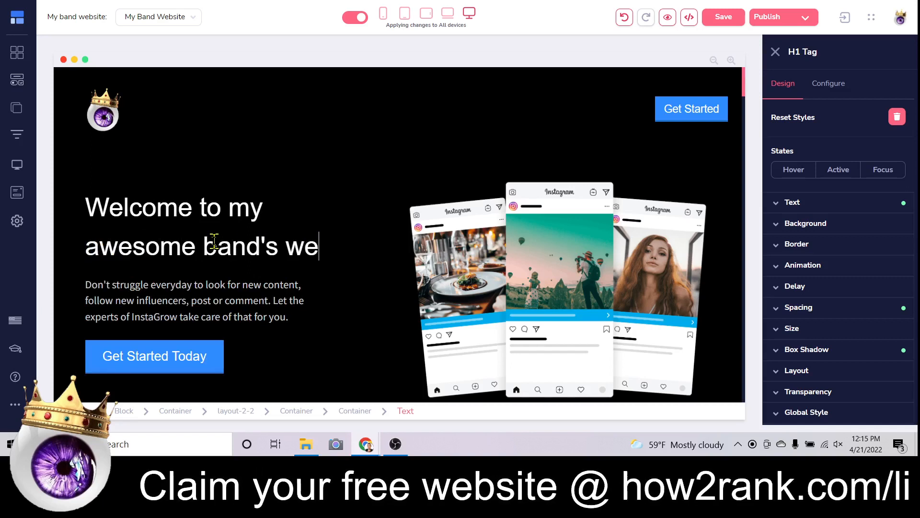
{"action": "type", "text": "bsite!"}
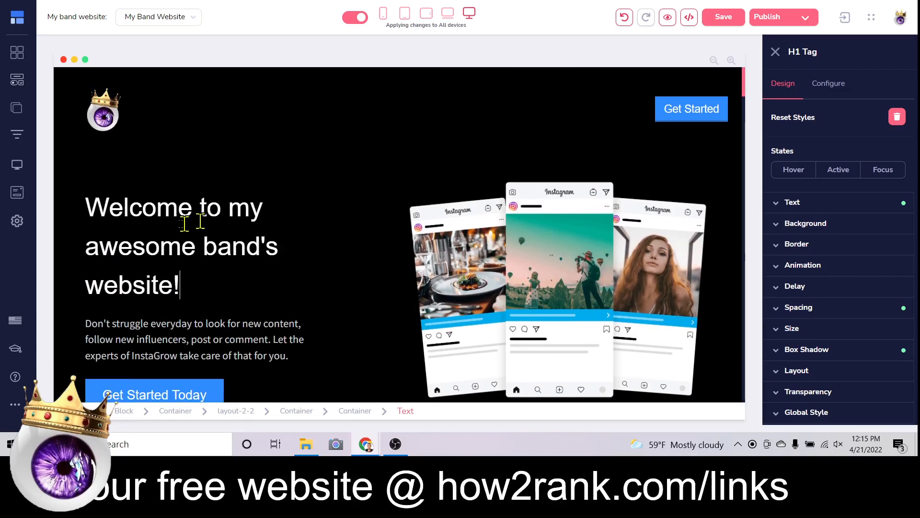
{"action": "left_click_drag", "start_coordinate": [206, 281], "coordinate": [112, 202]}
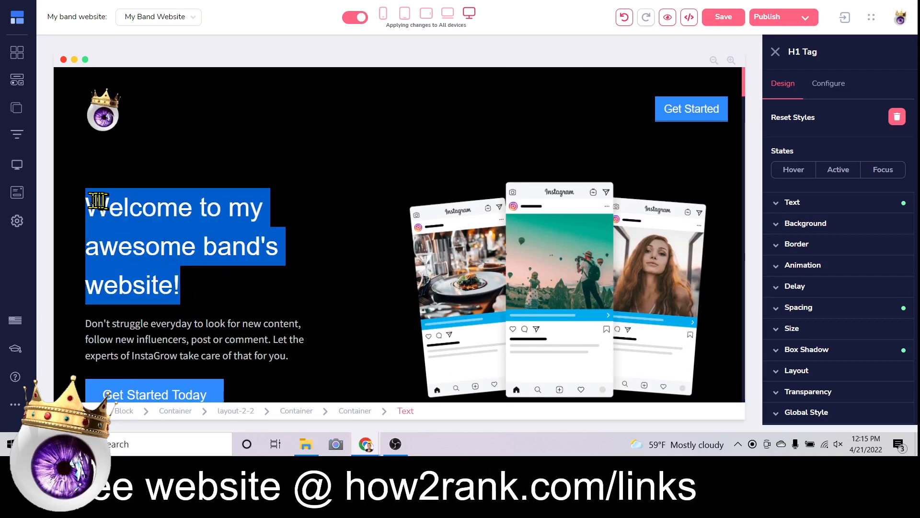
{"action": "left_click", "coordinate": [176, 209]}
{"action": "scroll", "coordinate": [230, 211], "scroll_direction": "down", "scroll_amount": 3}
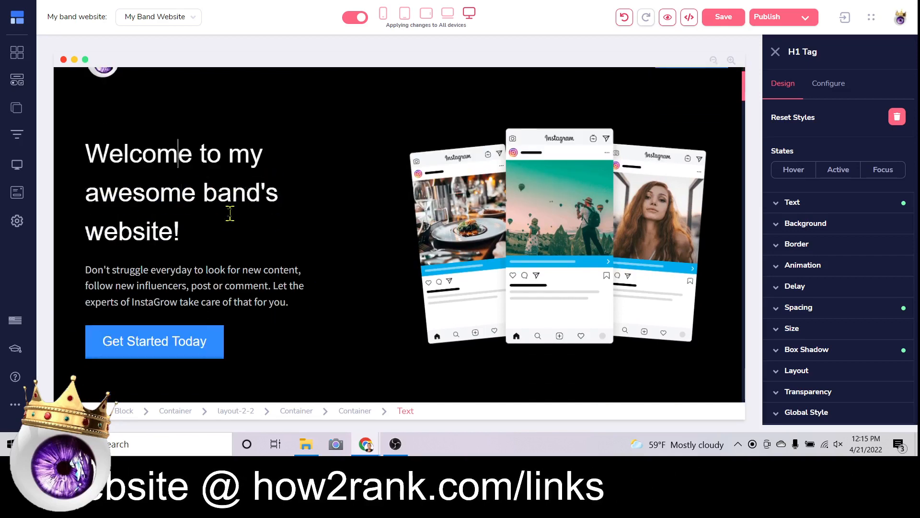
Replace the paragraph under the heading with 'Buy tickets and download our latest hits here!'.
{"action": "triple_click", "coordinate": [224, 220]}
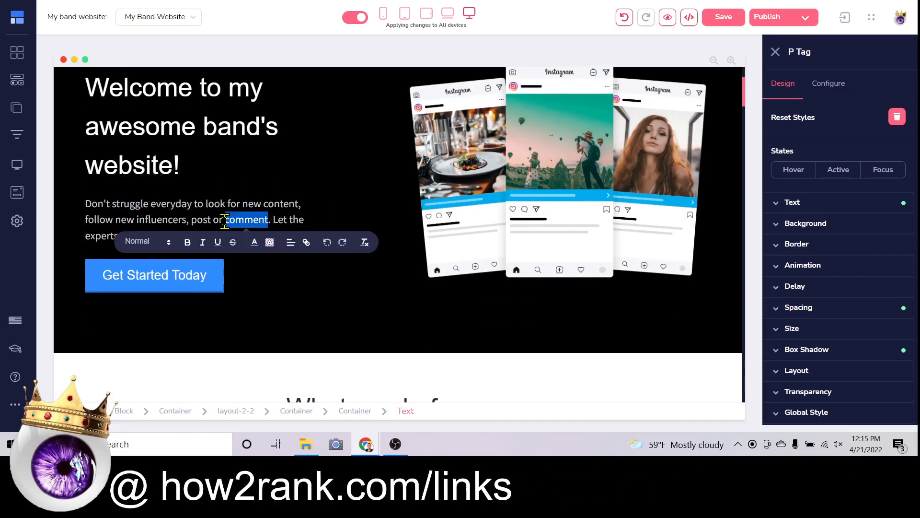
{"action": "type", "text": "sdg"}
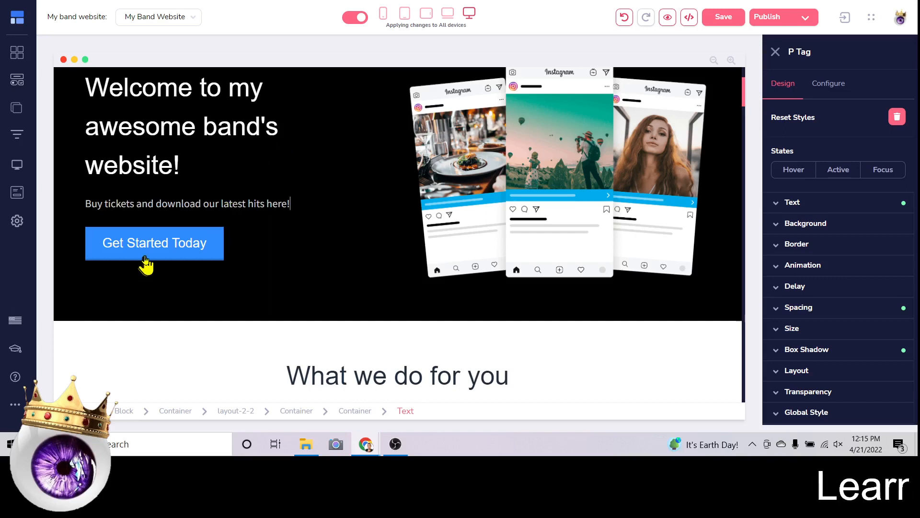
{"action": "left_click", "coordinate": [211, 244]}
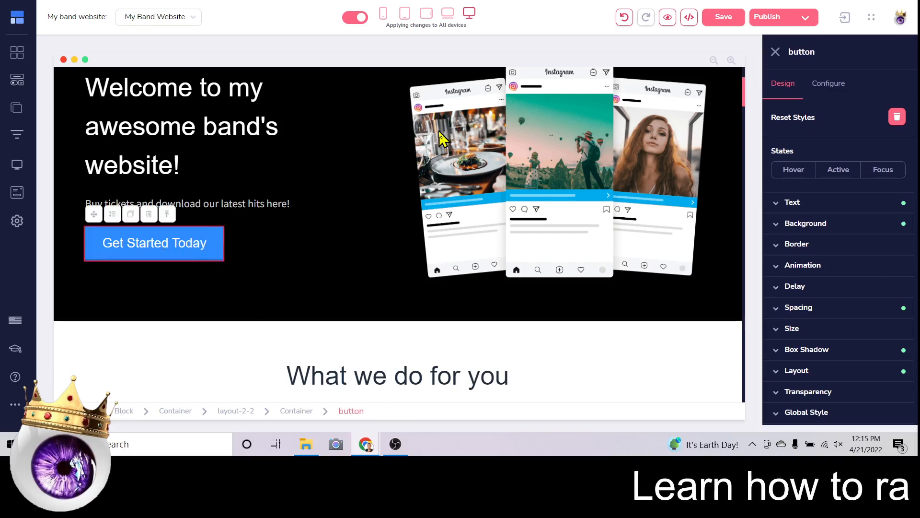
Set the hero button's link type to URL and relabel it 'Download Free'.
{"action": "left_click", "coordinate": [828, 83]}
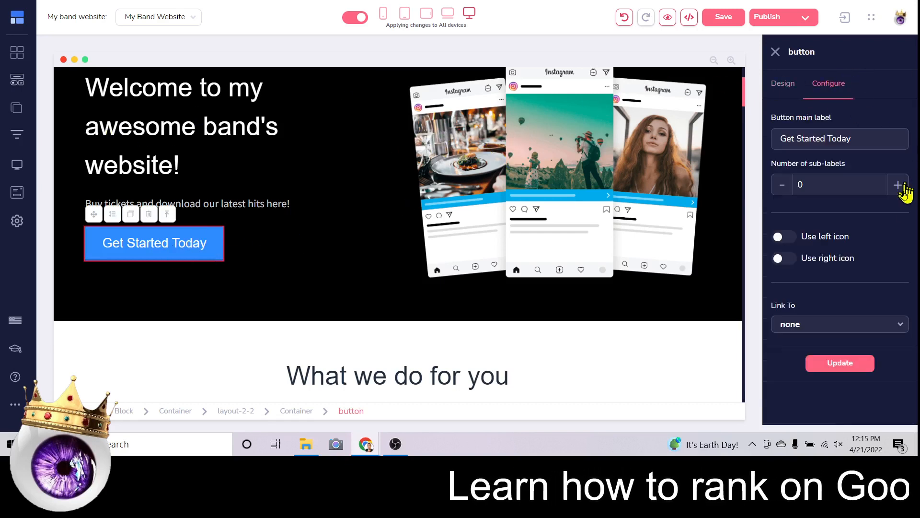
{"action": "left_click", "coordinate": [863, 322]}
{"action": "scroll", "coordinate": [862, 312], "scroll_direction": "down", "scroll_amount": 1}
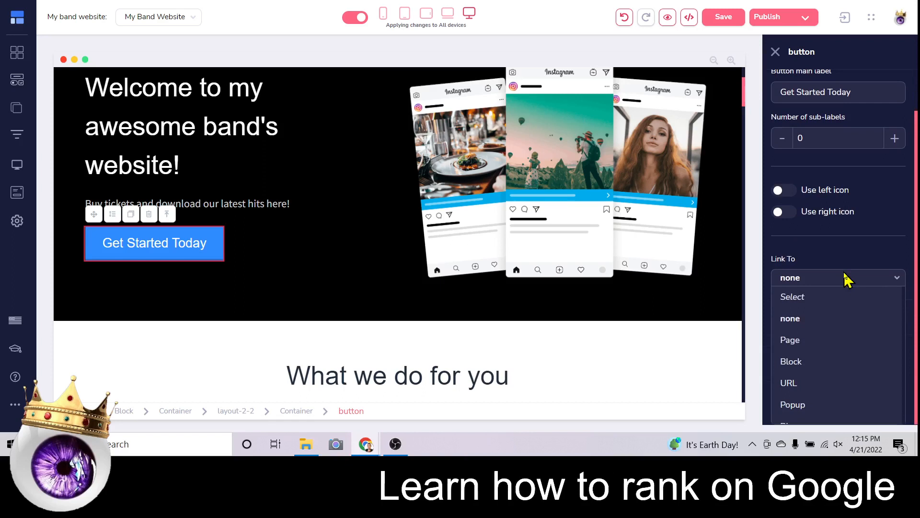
{"action": "left_click", "coordinate": [811, 383]}
{"action": "left_click", "coordinate": [815, 320]}
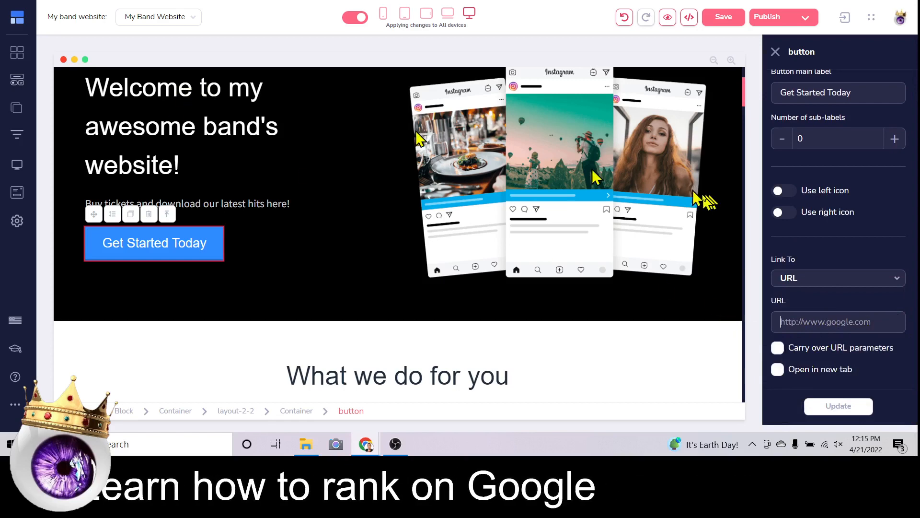
{"action": "scroll", "coordinate": [412, 199], "scroll_direction": "up", "scroll_amount": 3}
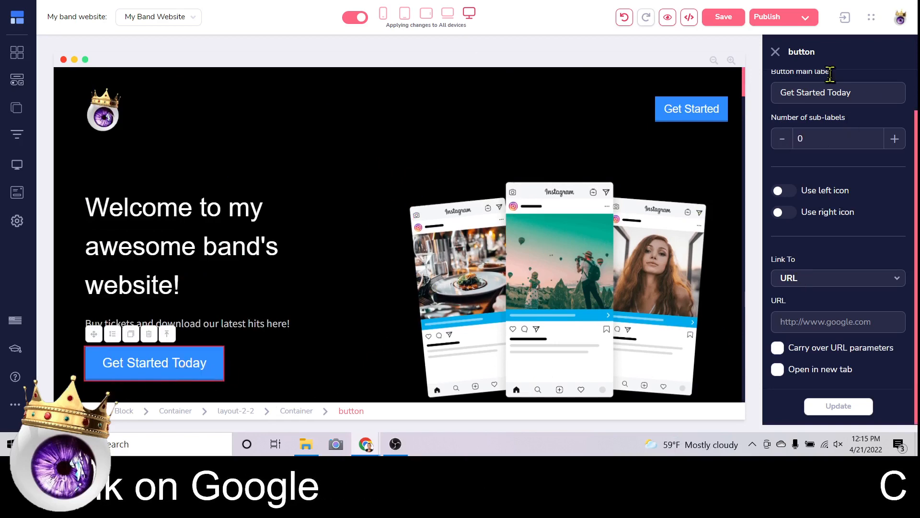
{"action": "triple_click", "coordinate": [827, 91]}
{"action": "type", "text": "Download Now For Free"}
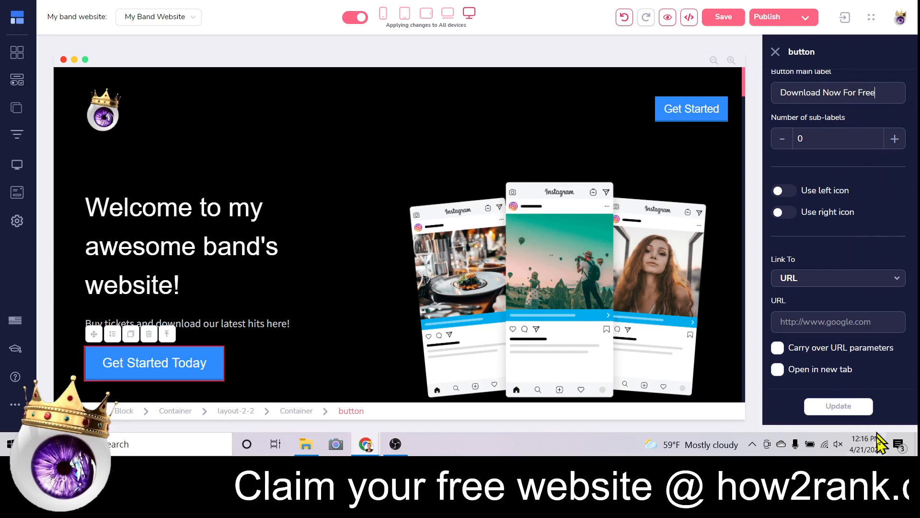
{"action": "left_click", "coordinate": [191, 204]}
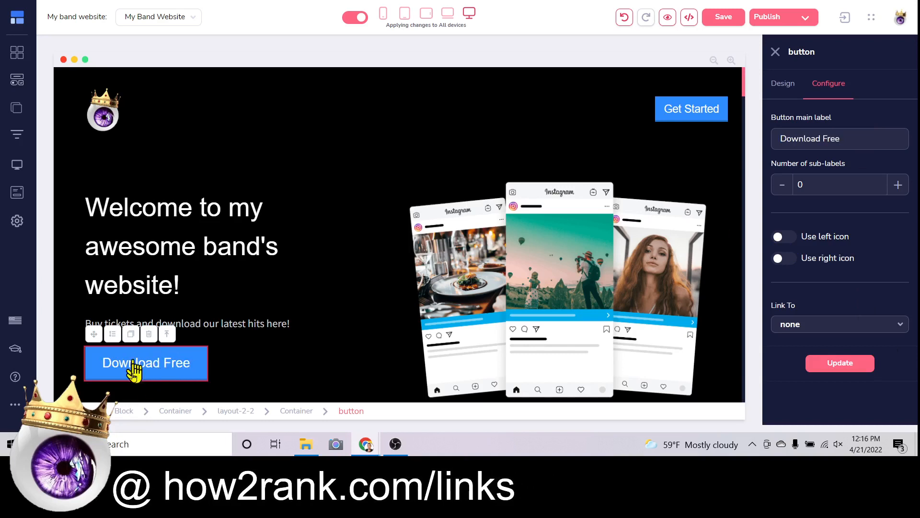
Reselect URL as the link type and copy the YouTube channel's link address.
{"action": "left_click", "coordinate": [829, 325]}
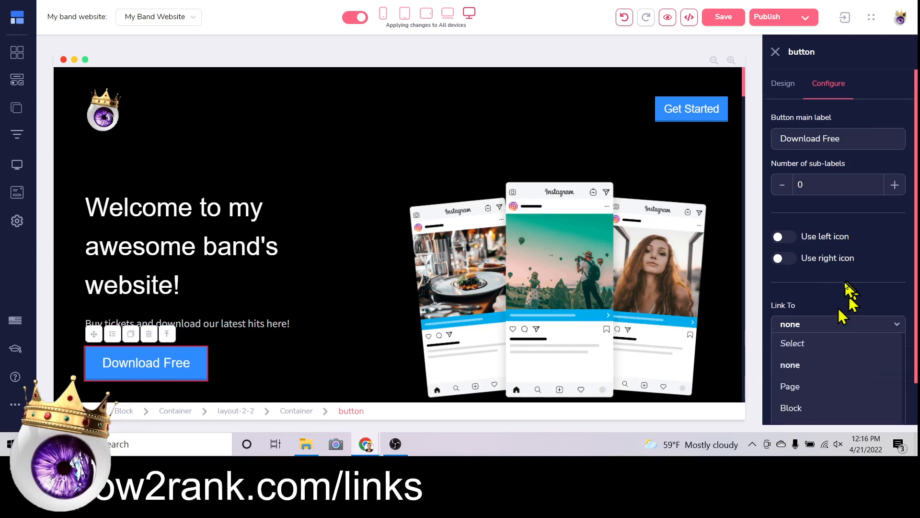
{"action": "left_click", "coordinate": [817, 383]}
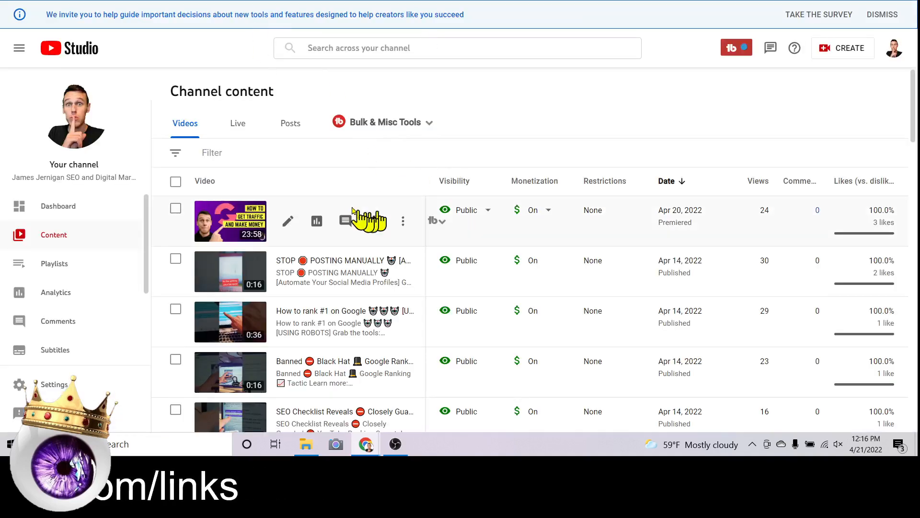
{"action": "right_click", "coordinate": [74, 116]}
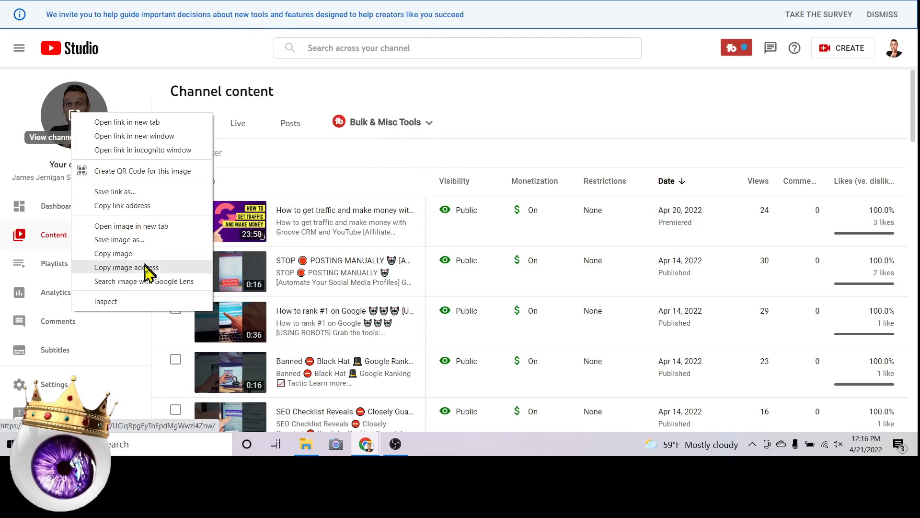
{"action": "left_click", "coordinate": [142, 206]}
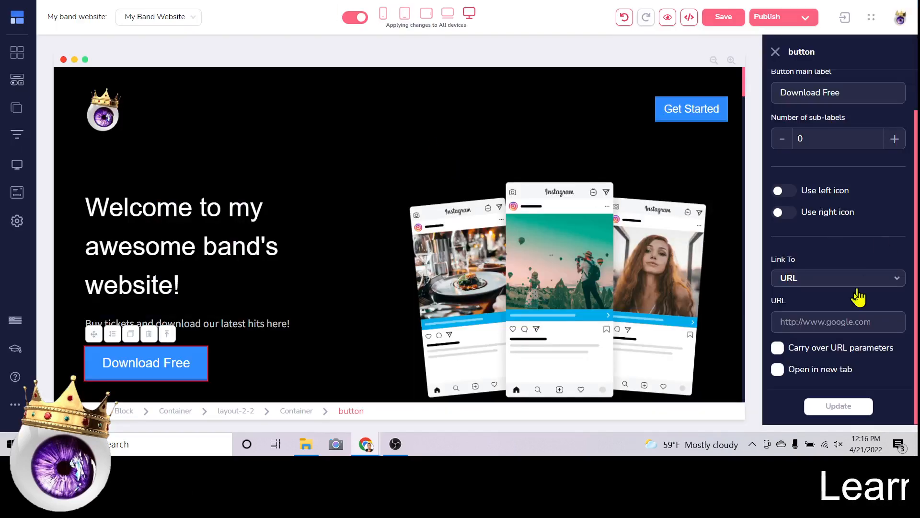
Paste the copied YouTube channel link into the Download Free button's URL field and apply it.
{"action": "right_click", "coordinate": [835, 320]}
{"action": "left_click", "coordinate": [817, 237]}
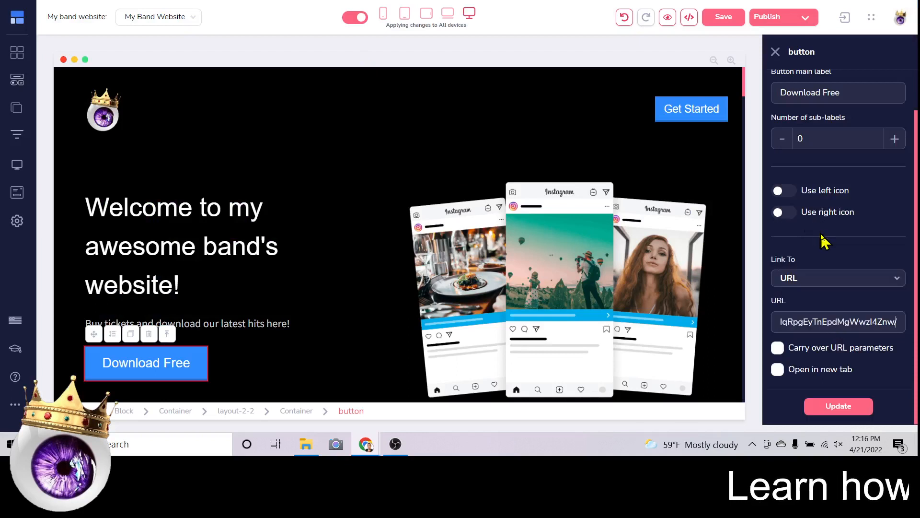
{"action": "left_click", "coordinate": [852, 407]}
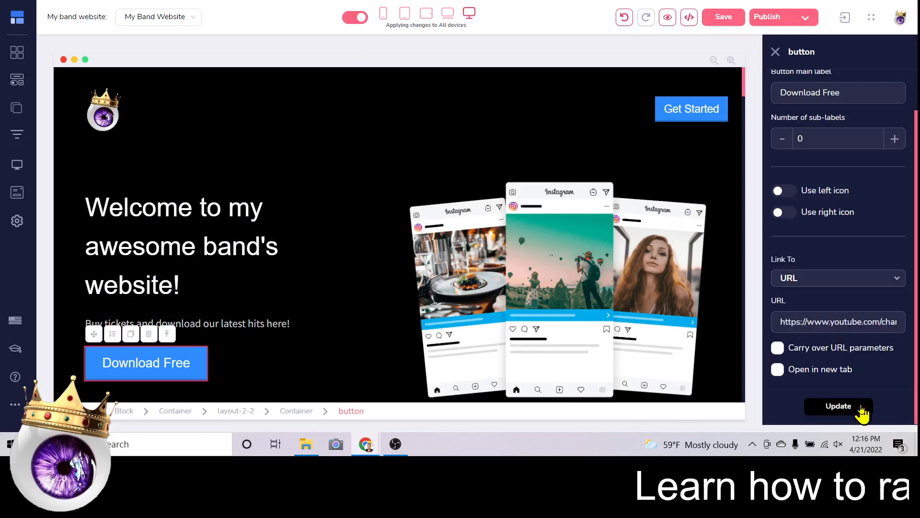
{"action": "left_click", "coordinate": [838, 407]}
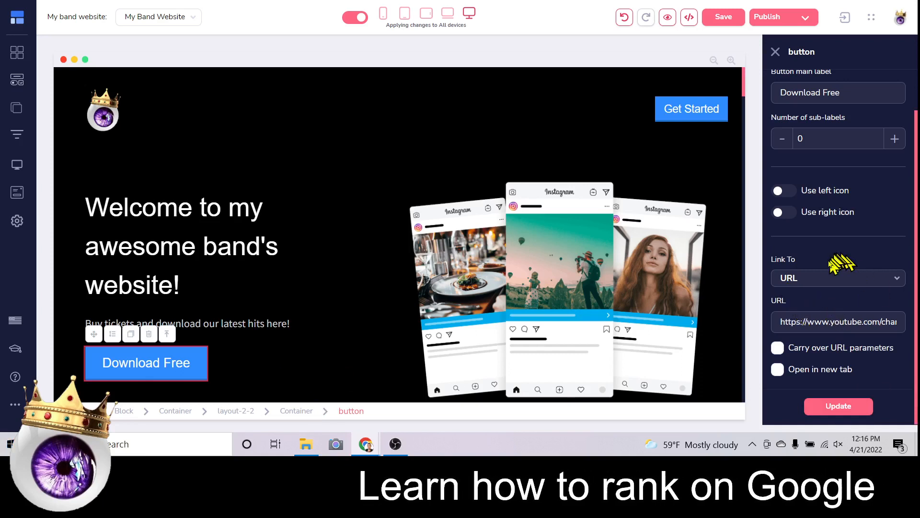
{"action": "left_click", "coordinate": [833, 408]}
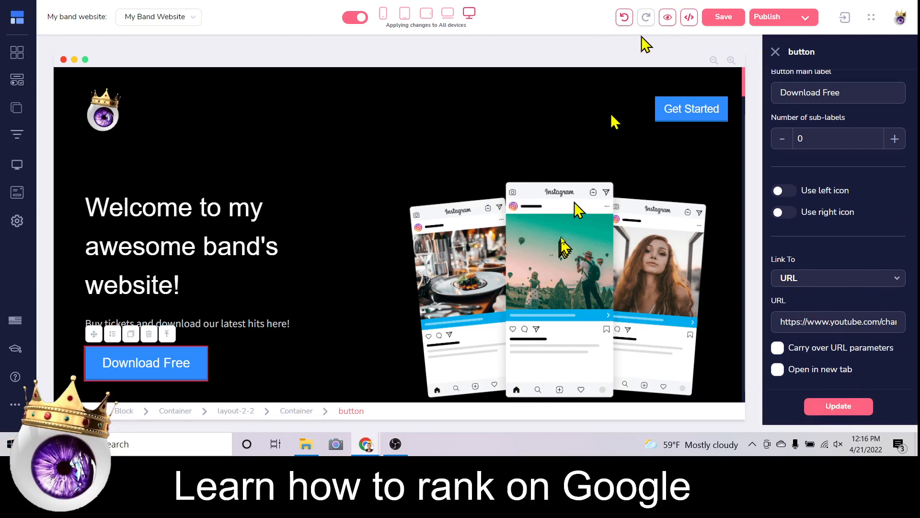
{"action": "scroll", "coordinate": [568, 242], "scroll_direction": "down", "scroll_amount": 5}
{"action": "scroll", "coordinate": [568, 242], "scroll_direction": "up", "scroll_amount": 5}
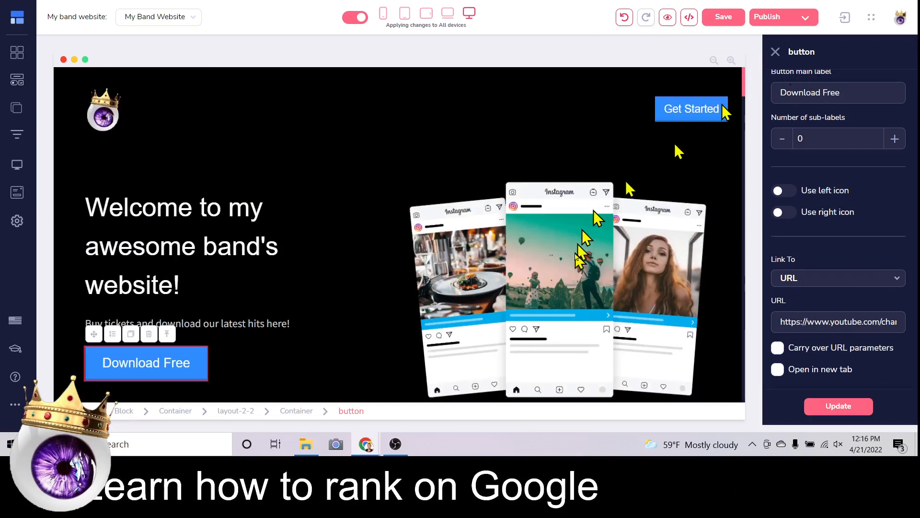
{"action": "left_click", "coordinate": [577, 257]}
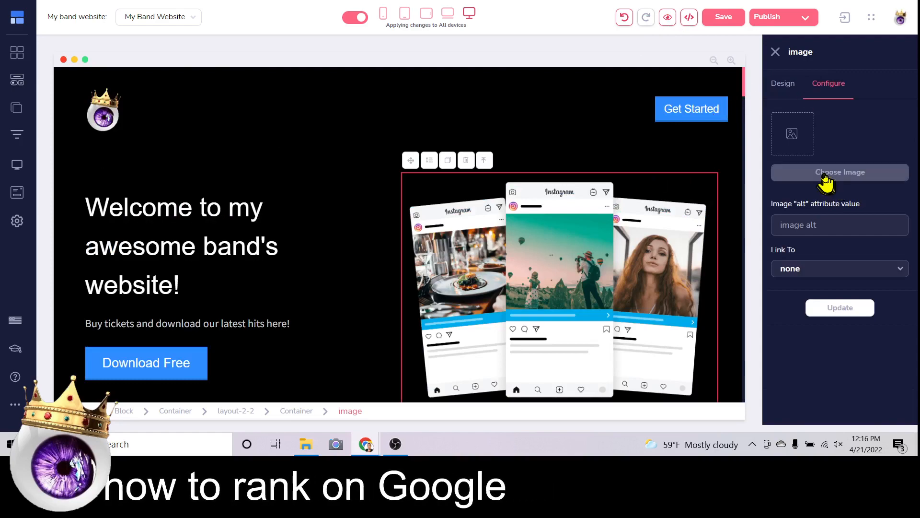
Swap the Instagram mockup for the gold five-star image from the library.
{"action": "left_click", "coordinate": [827, 176]}
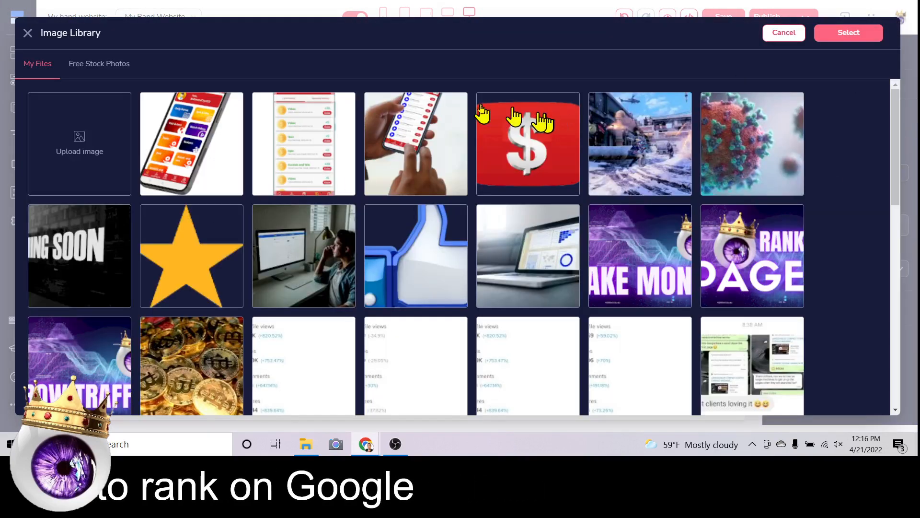
{"action": "scroll", "coordinate": [485, 144], "scroll_direction": "down", "scroll_amount": 10}
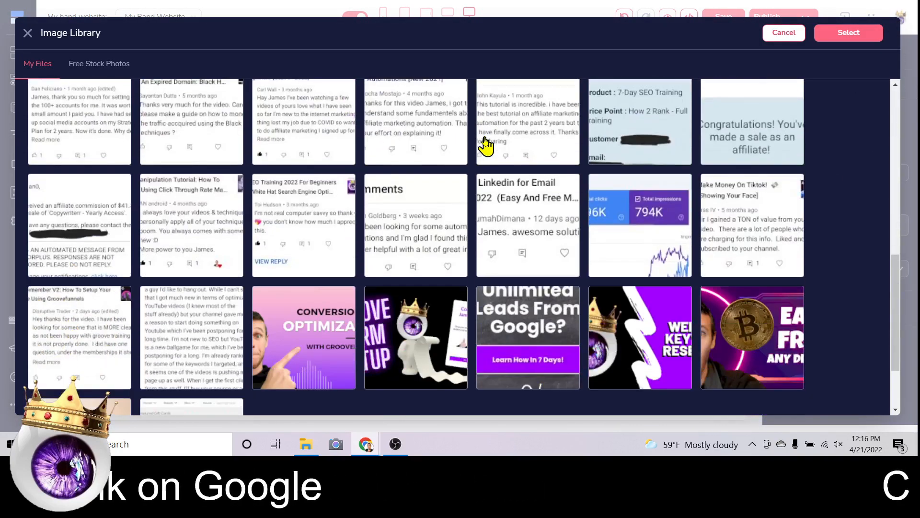
{"action": "scroll", "coordinate": [336, 216], "scroll_direction": "down", "scroll_amount": 5}
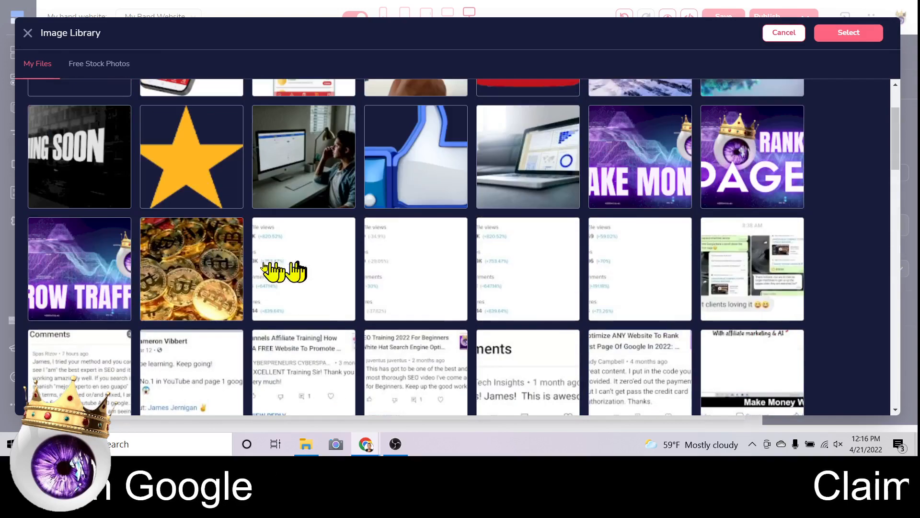
{"action": "left_click", "coordinate": [171, 144]}
{"action": "left_click", "coordinate": [861, 33]}
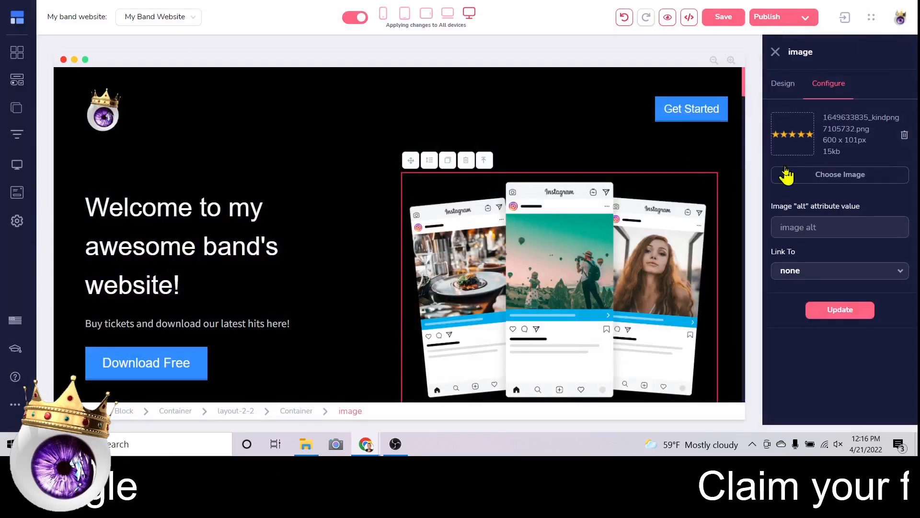
{"action": "left_click", "coordinate": [839, 309]}
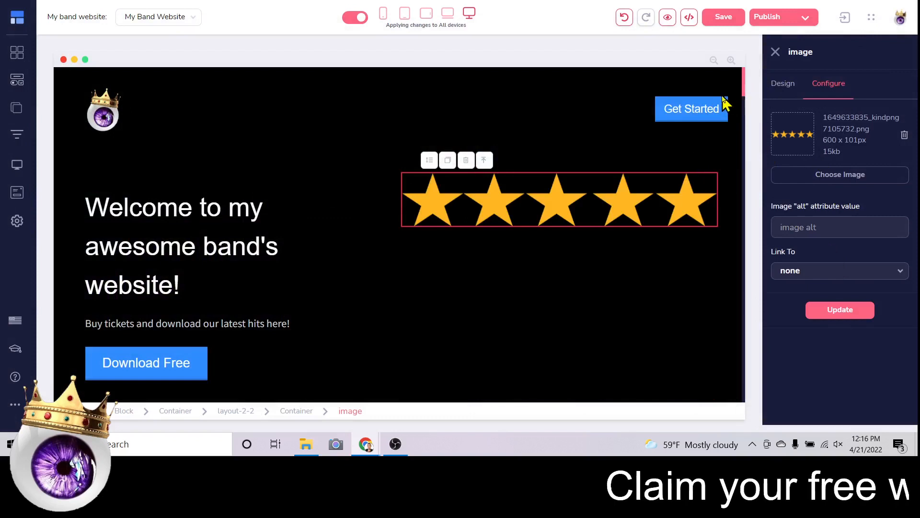
Adjust the star image's top margin in Spacing, leaving it at 0.
{"action": "left_click", "coordinate": [788, 85]}
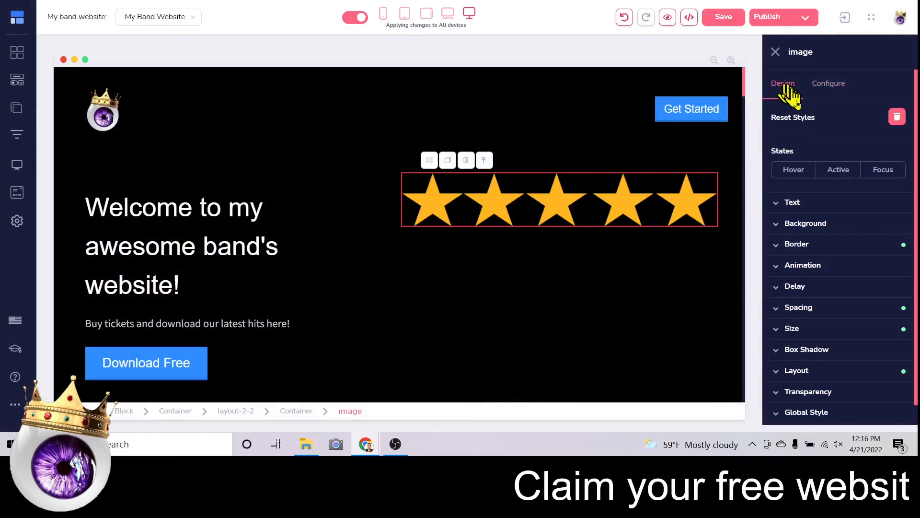
{"action": "scroll", "coordinate": [810, 174], "scroll_direction": "down", "scroll_amount": 1}
{"action": "left_click", "coordinate": [818, 287]}
{"action": "scroll", "coordinate": [840, 144], "scroll_direction": "down", "scroll_amount": 3}
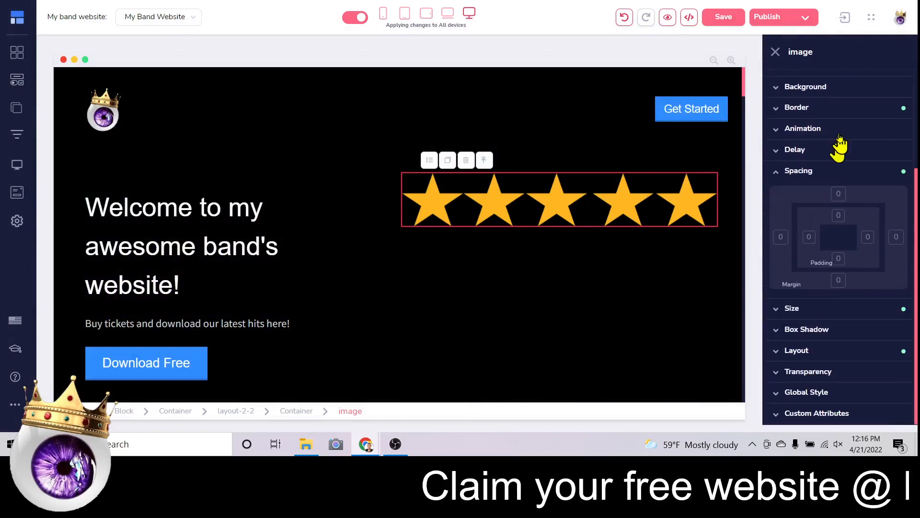
{"action": "left_click", "coordinate": [838, 194]}
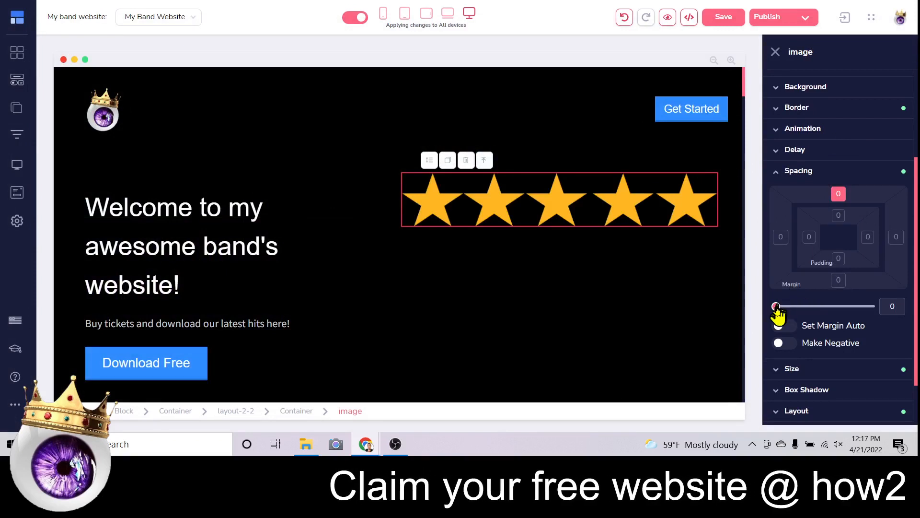
{"action": "mouse_move", "coordinate": [776, 307]}
{"action": "left_mouse_down"}
{"action": "mouse_move", "coordinate": [813, 307]}
{"action": "mouse_move", "coordinate": [776, 307]}
{"action": "left_mouse_up"}
{"action": "scroll", "coordinate": [817, 96], "scroll_direction": "up", "scroll_amount": 3}
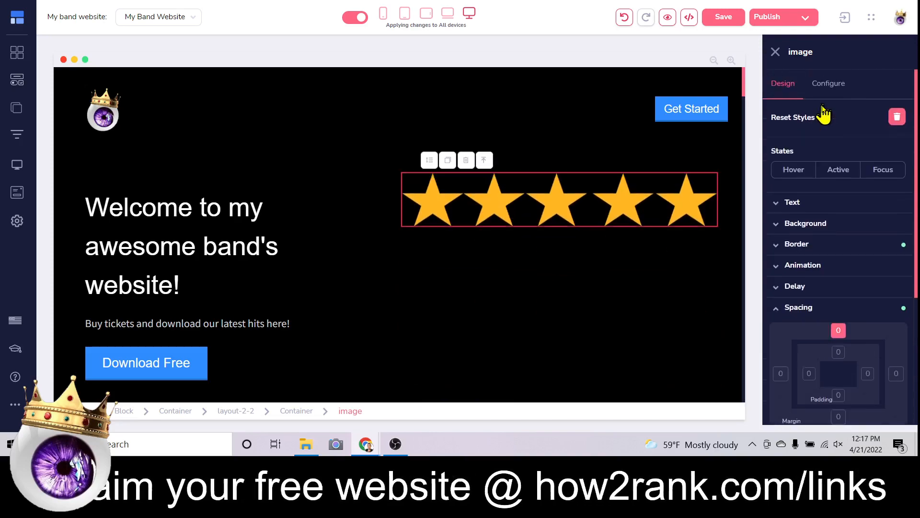
Replace the star image with the 600×331 photo of a man giving a peace sign.
{"action": "left_click", "coordinate": [828, 85]}
{"action": "left_click", "coordinate": [834, 171]}
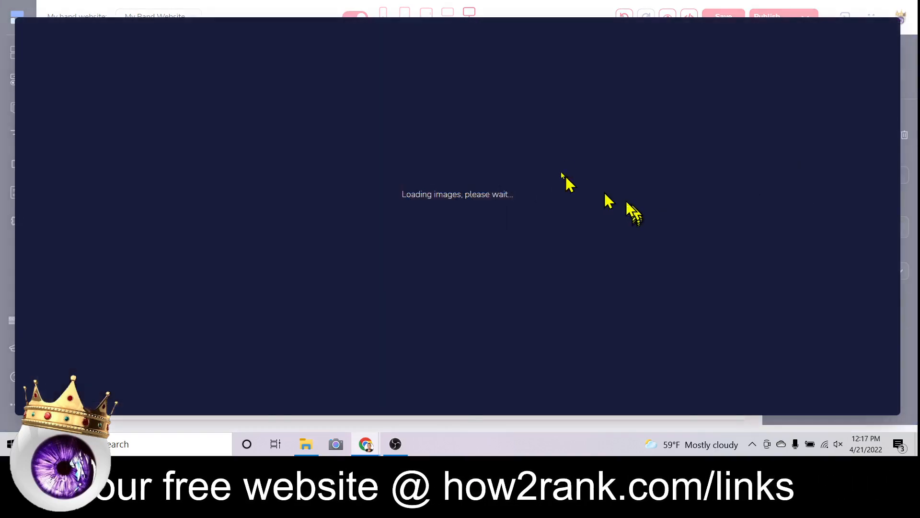
{"action": "scroll", "coordinate": [566, 163], "scroll_direction": "down", "scroll_amount": 15}
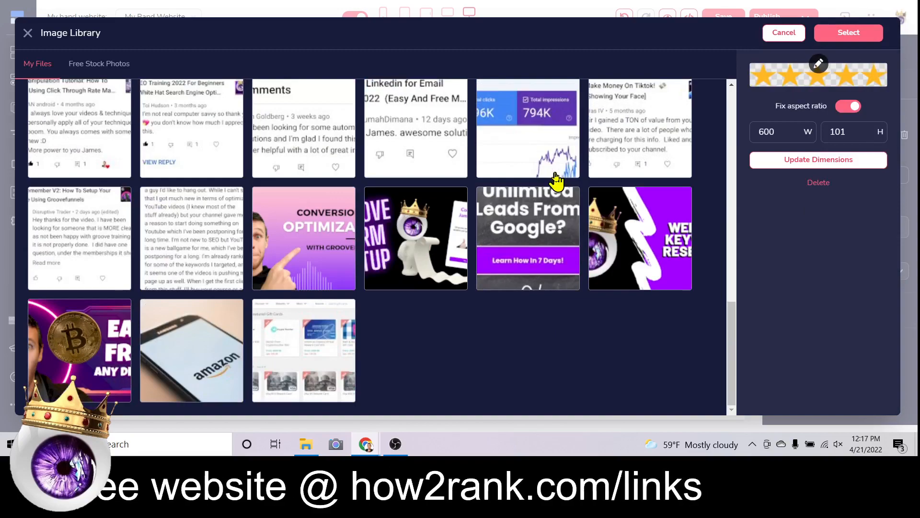
{"action": "scroll", "coordinate": [556, 180], "scroll_direction": "down", "scroll_amount": 10}
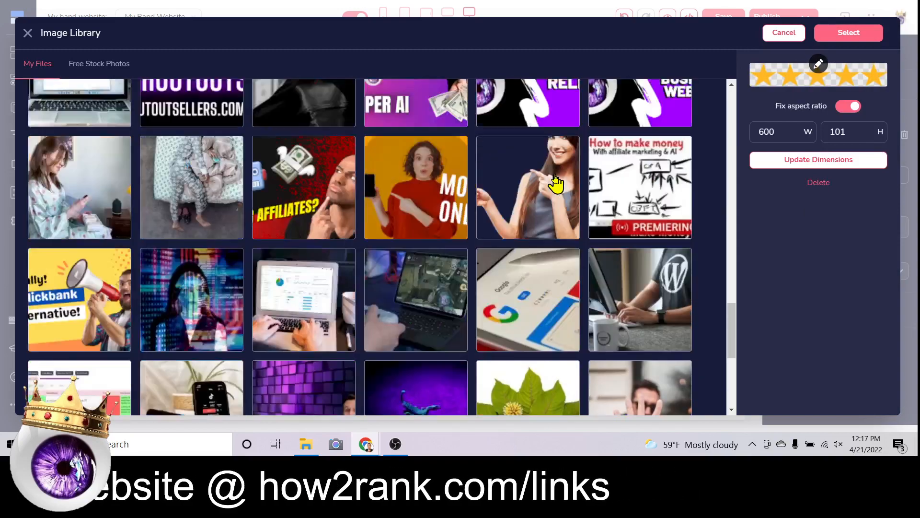
{"action": "scroll", "coordinate": [556, 180], "scroll_direction": "up", "scroll_amount": 4}
{"action": "scroll", "coordinate": [556, 180], "scroll_direction": "down", "scroll_amount": 10}
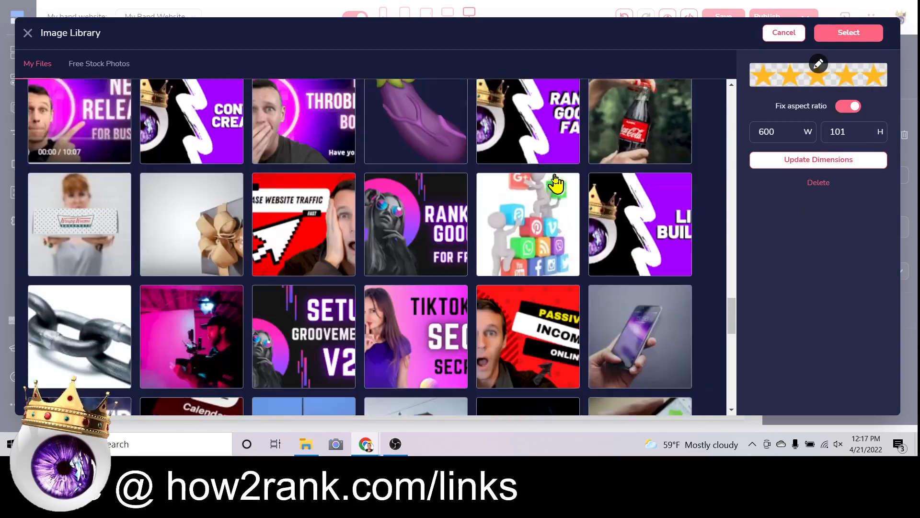
{"action": "scroll", "coordinate": [556, 182], "scroll_direction": "down", "scroll_amount": 10}
{"action": "scroll", "coordinate": [555, 183], "scroll_direction": "up", "scroll_amount": 4}
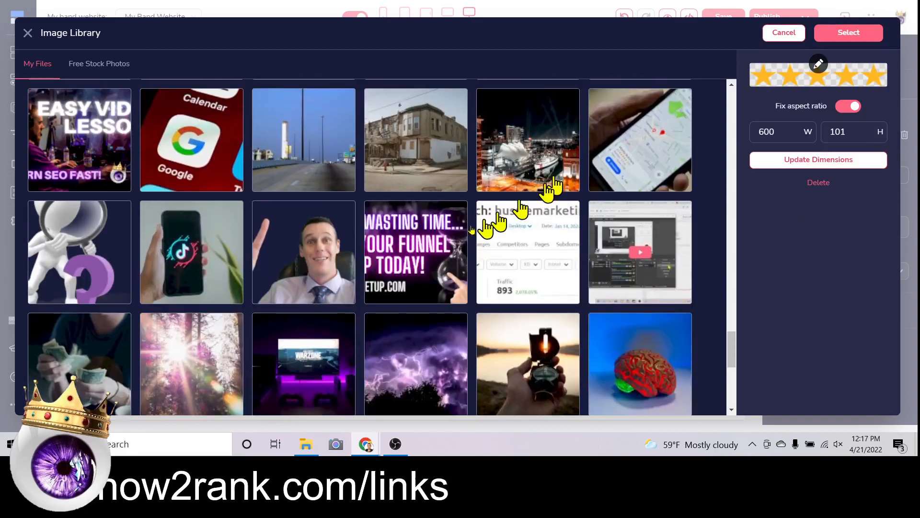
{"action": "left_click", "coordinate": [301, 246]}
{"action": "left_click", "coordinate": [858, 34]}
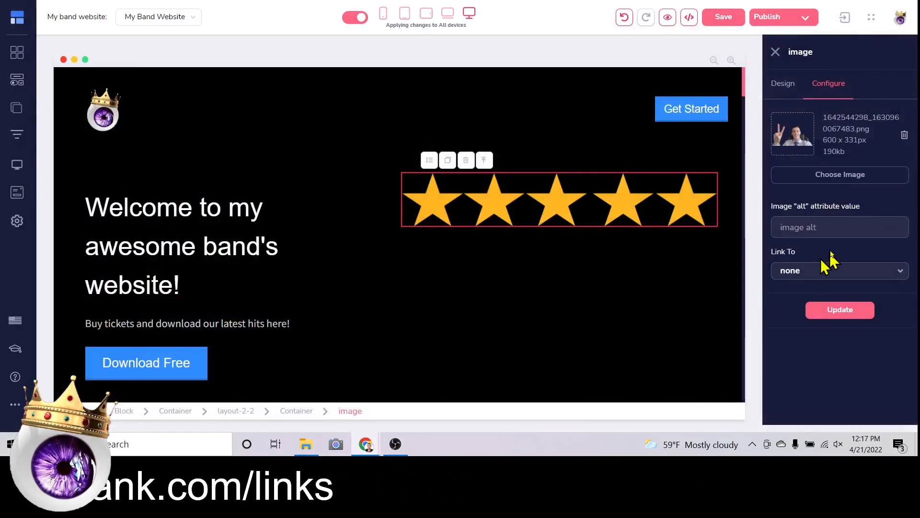
{"action": "left_click", "coordinate": [848, 311]}
Try different top margins on the hero photo, then reset the top margin to 0.
{"action": "scroll", "coordinate": [694, 168], "scroll_direction": "down", "scroll_amount": 6}
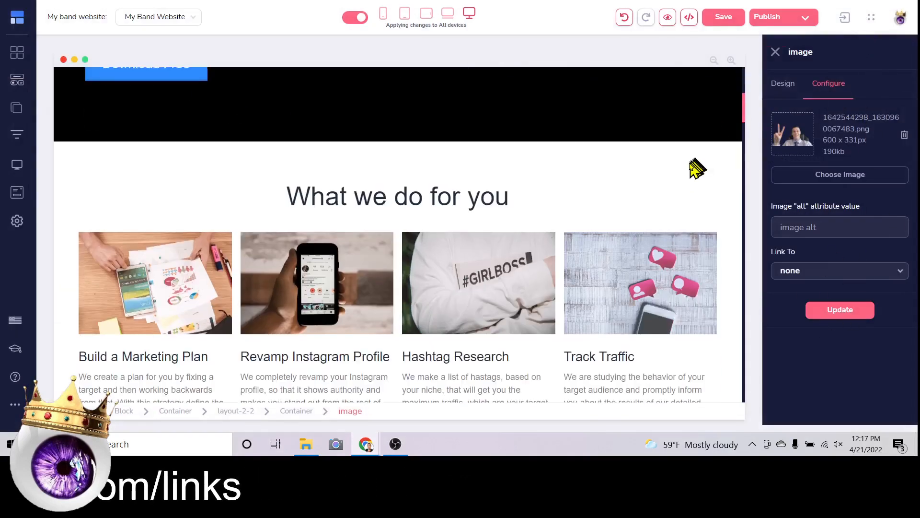
{"action": "scroll", "coordinate": [685, 186], "scroll_direction": "up", "scroll_amount": 5}
{"action": "left_click", "coordinate": [786, 86]}
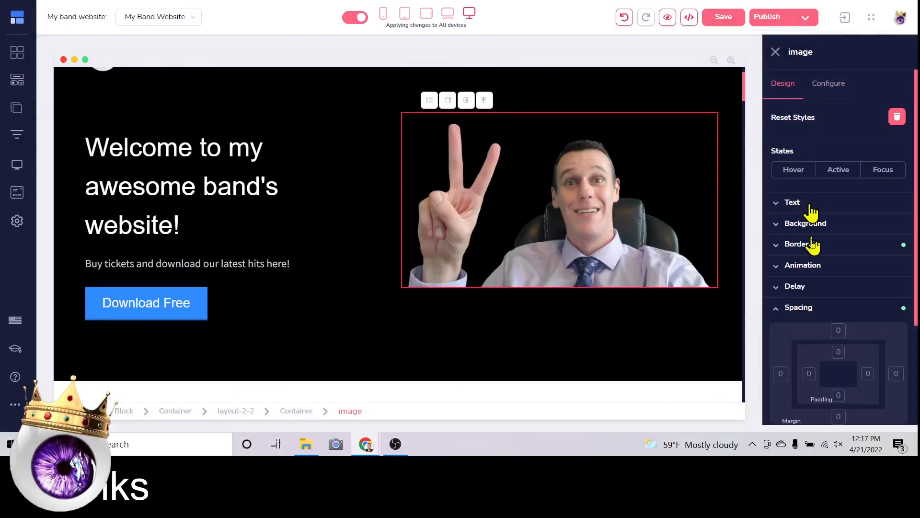
{"action": "scroll", "coordinate": [815, 230], "scroll_direction": "down", "scroll_amount": 3}
{"action": "left_click", "coordinate": [838, 211]}
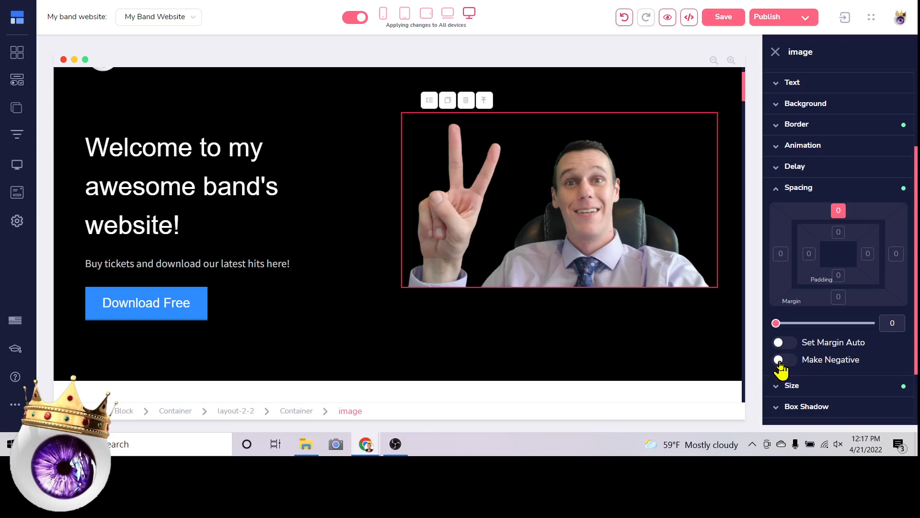
{"action": "left_click_drag", "start_coordinate": [778, 323], "coordinate": [797, 323]}
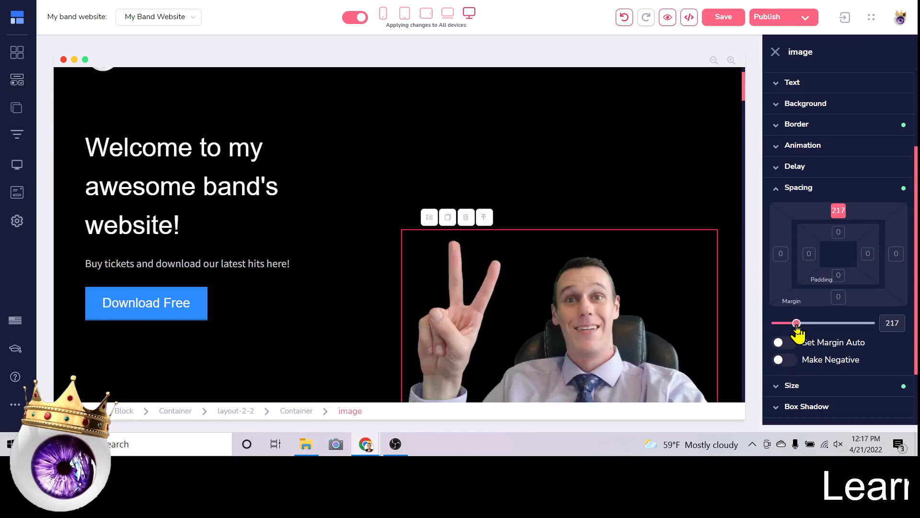
{"action": "scroll", "coordinate": [491, 122], "scroll_direction": "down", "scroll_amount": 2}
{"action": "scroll", "coordinate": [491, 122], "scroll_direction": "down", "scroll_amount": 2}
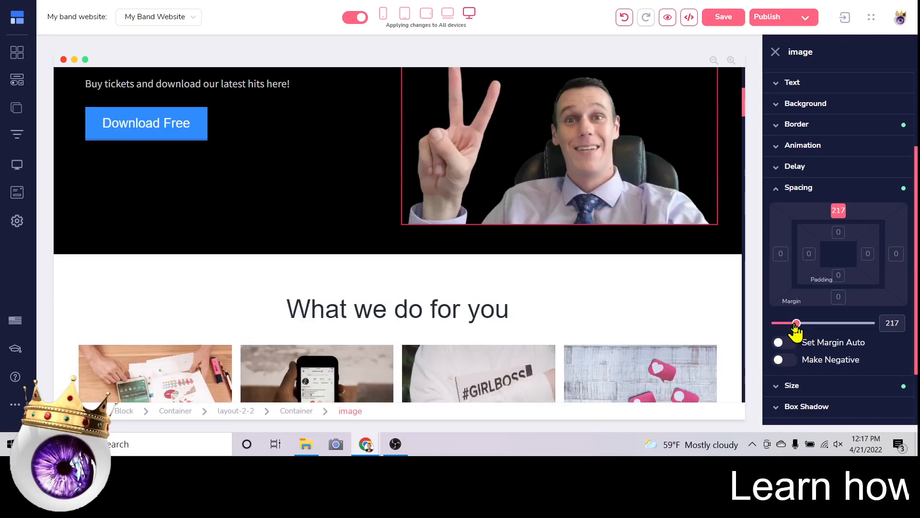
{"action": "left_click_drag", "start_coordinate": [796, 324], "coordinate": [787, 325]}
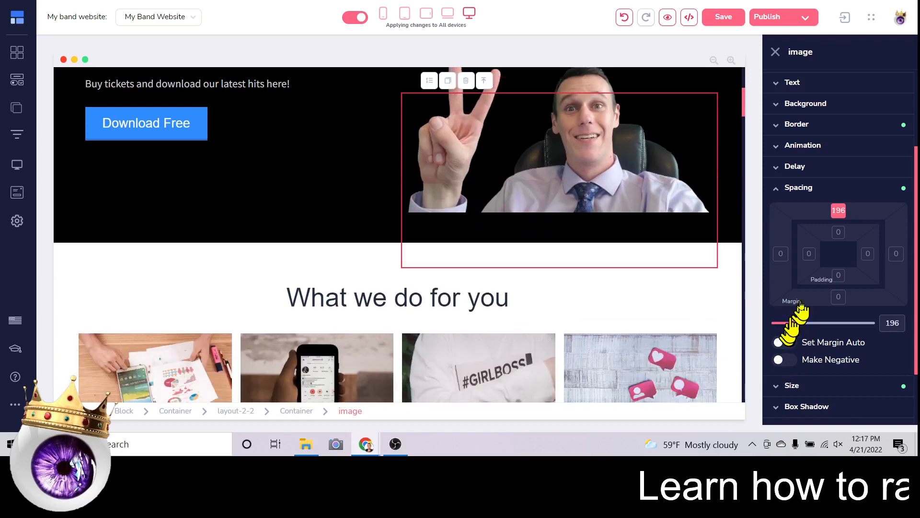
{"action": "scroll", "coordinate": [528, 249], "scroll_direction": "up", "scroll_amount": 4}
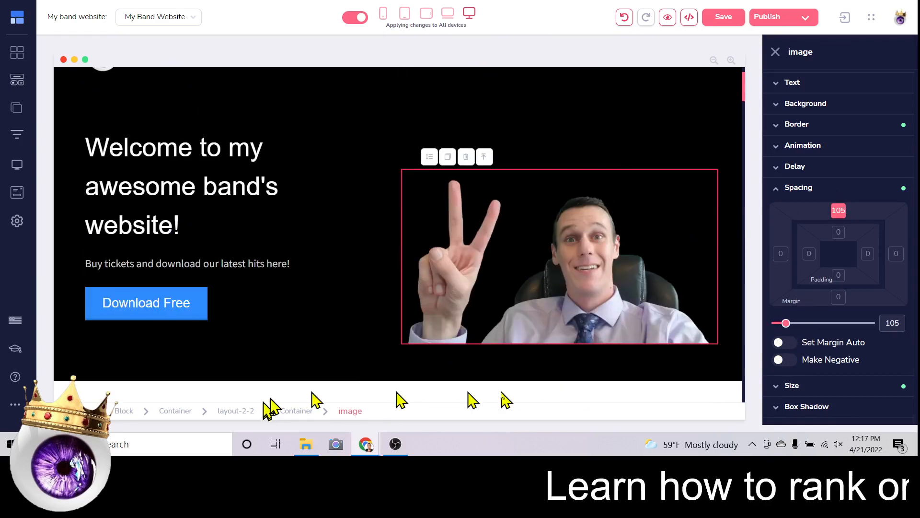
{"action": "scroll", "coordinate": [788, 312], "scroll_direction": "down", "scroll_amount": 2}
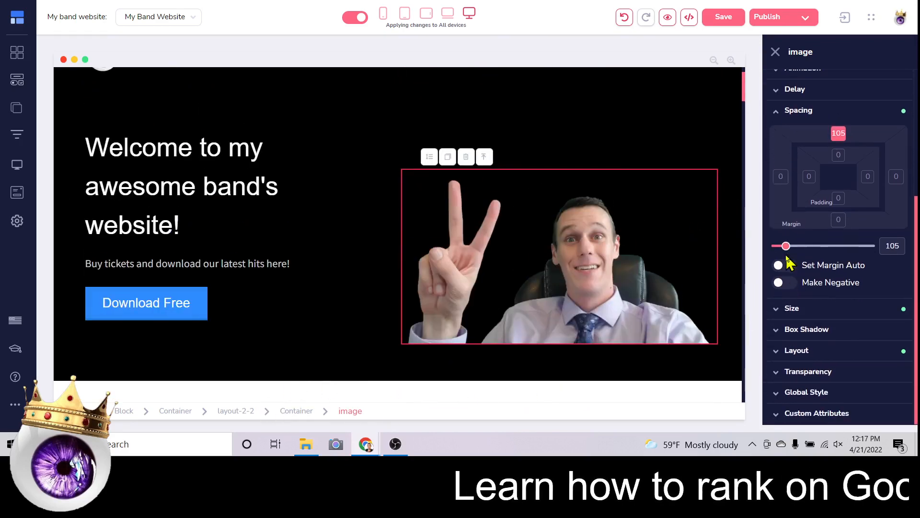
{"action": "left_click_drag", "start_coordinate": [786, 247], "coordinate": [775, 246]}
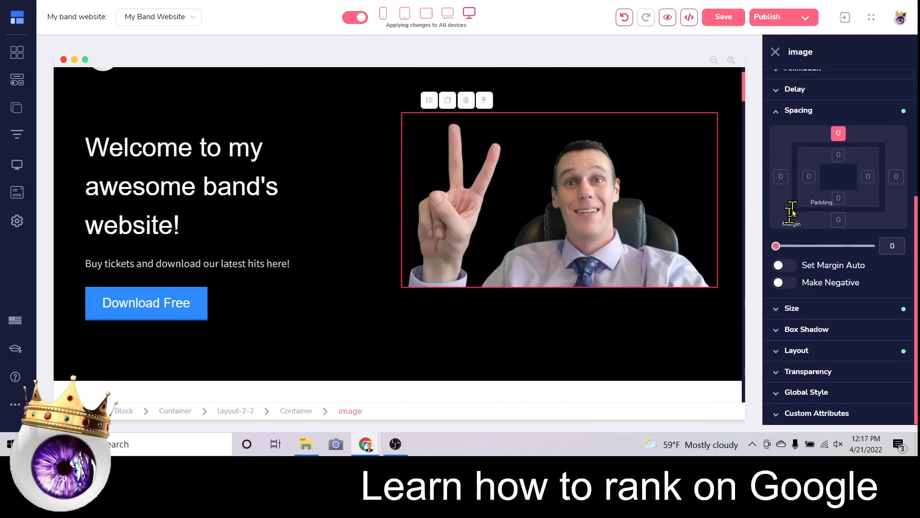
Test a negative bottom margin of -883 on the photo, then reset it to 0.
{"action": "left_click", "coordinate": [838, 219]}
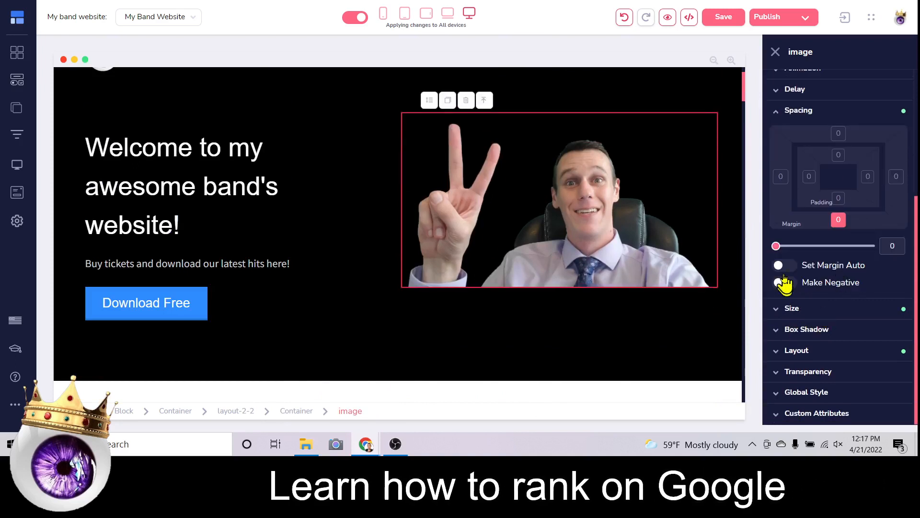
{"action": "left_click", "coordinate": [780, 283]}
{"action": "mouse_move", "coordinate": [779, 246]}
{"action": "left_mouse_down"}
{"action": "mouse_move", "coordinate": [859, 246]}
{"action": "mouse_move", "coordinate": [775, 247]}
{"action": "left_mouse_up"}
{"action": "left_click", "coordinate": [780, 282]}
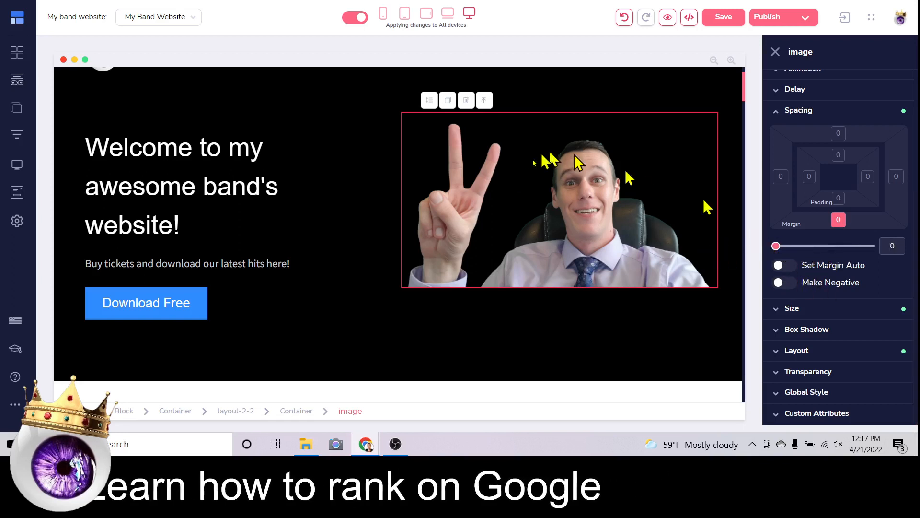
Save the page with the peace-sign photo beside the headline.
{"action": "scroll", "coordinate": [519, 238], "scroll_direction": "up", "scroll_amount": 1}
{"action": "left_click", "coordinate": [283, 182]}
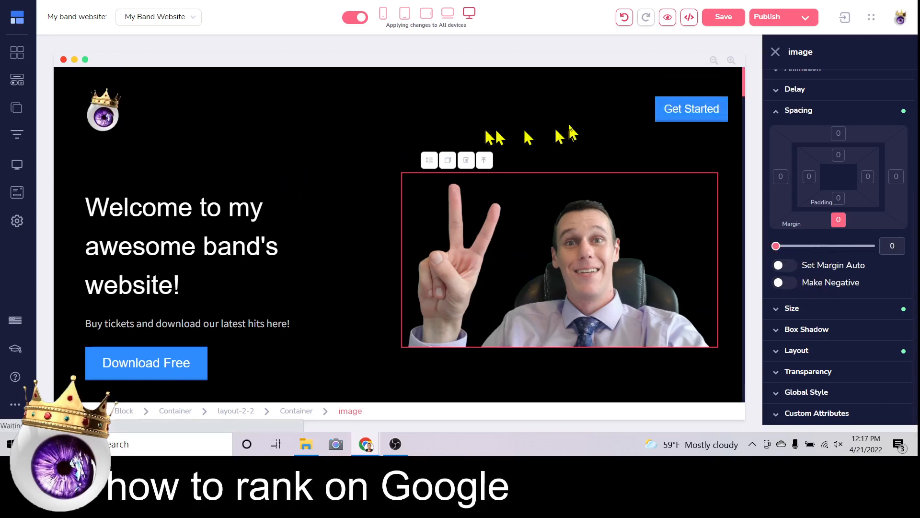
{"action": "left_click", "coordinate": [530, 308]}
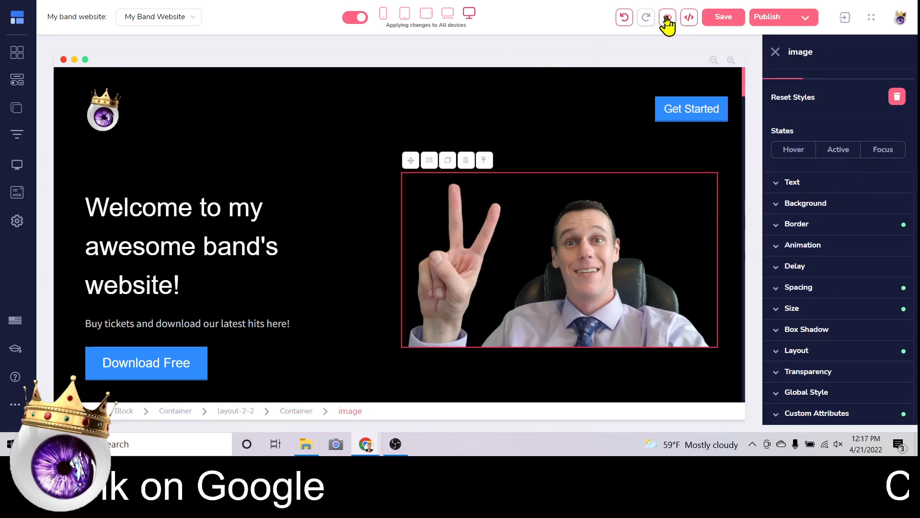
{"action": "left_click", "coordinate": [720, 19]}
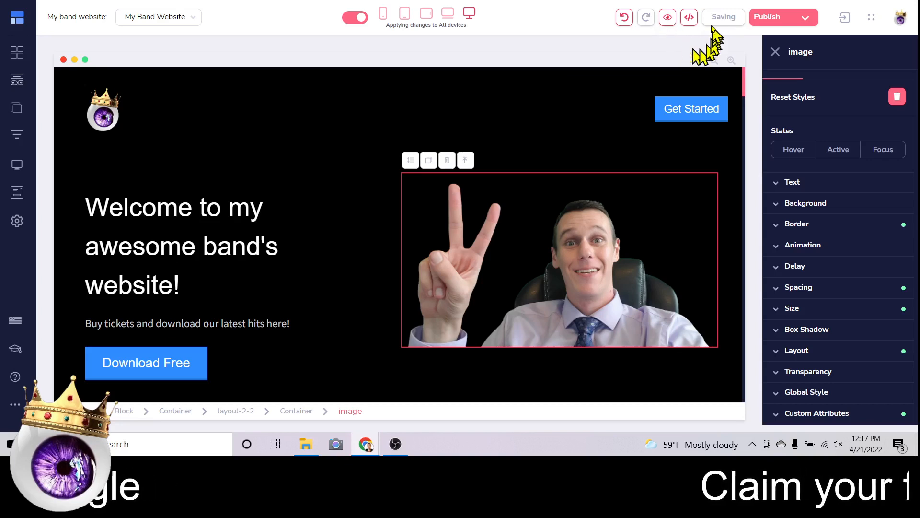
{"action": "left_click", "coordinate": [667, 19]}
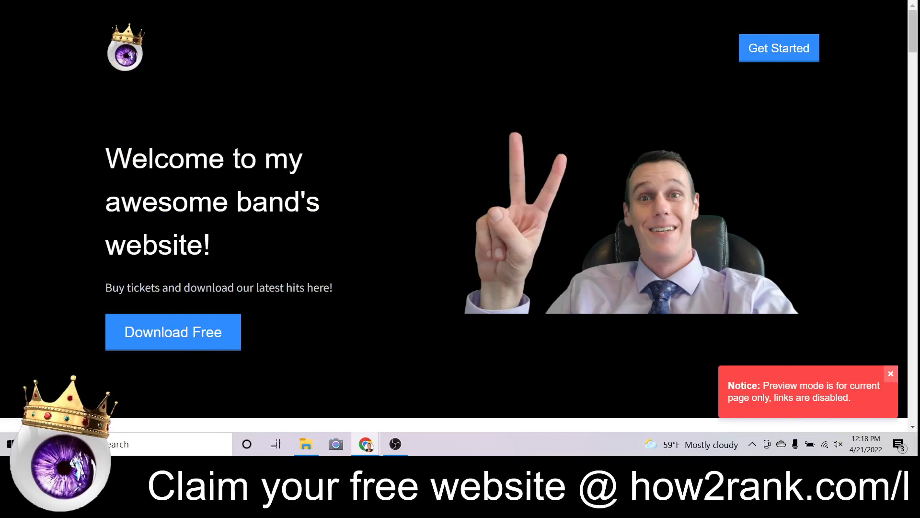
{"action": "key", "text": "ctrl+w"}
{"action": "scroll", "coordinate": [539, 194], "scroll_direction": "down", "scroll_amount": 15}
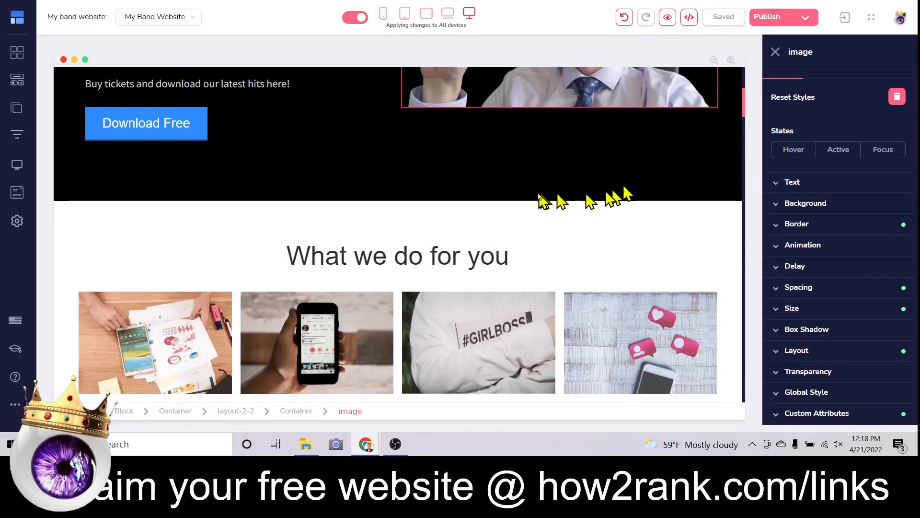
{"action": "scroll", "coordinate": [540, 194], "scroll_direction": "down", "scroll_amount": 20}
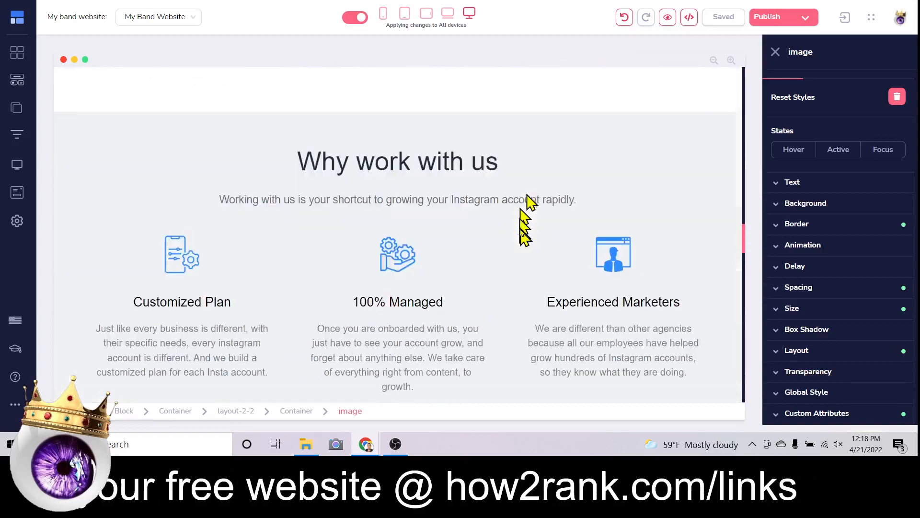
{"action": "scroll", "coordinate": [509, 244], "scroll_direction": "up", "scroll_amount": 20}
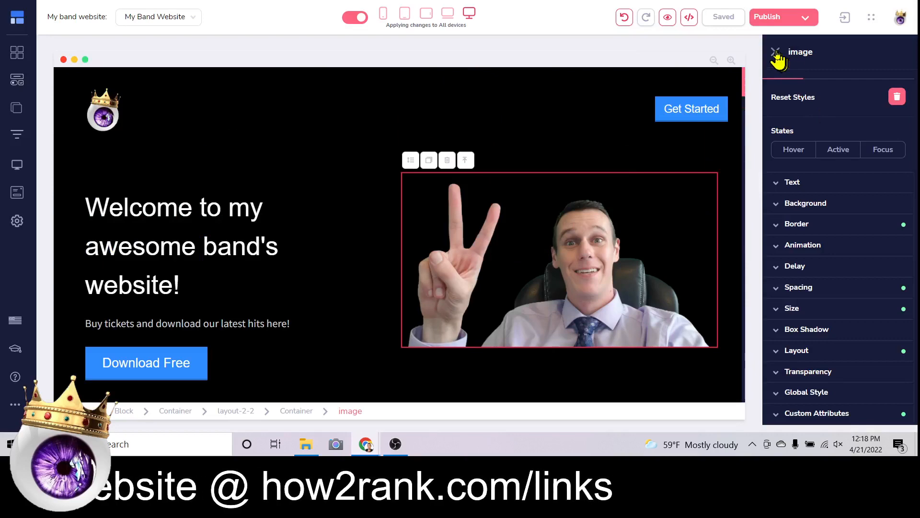
Publish the website into the 'awesomebandsite' subdomain folder and copy the live URL.
{"action": "left_click", "coordinate": [776, 52]}
{"action": "left_click", "coordinate": [804, 19]}
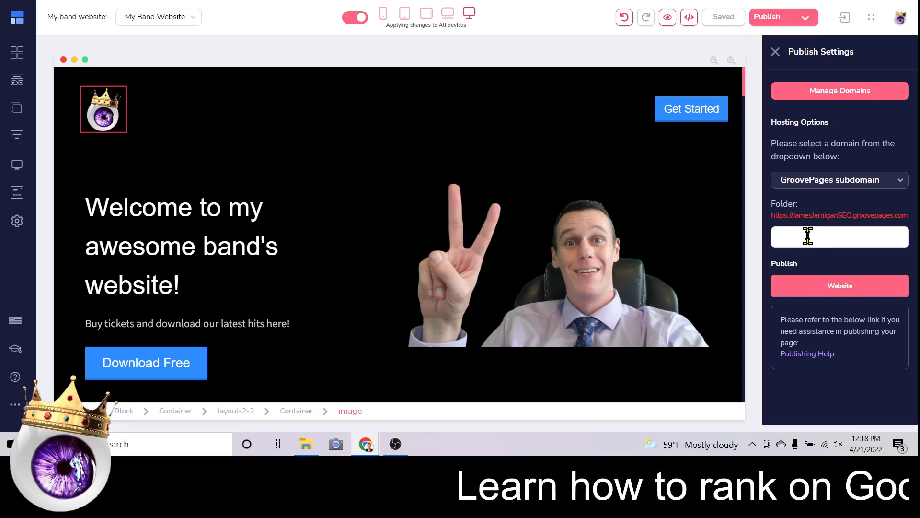
{"action": "type", "text": "awesomebandsite"}
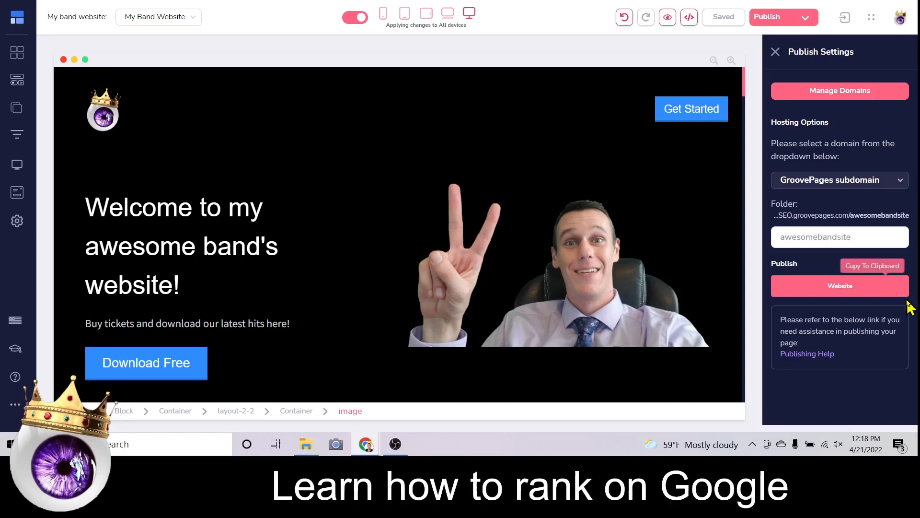
{"action": "left_click", "coordinate": [788, 287]}
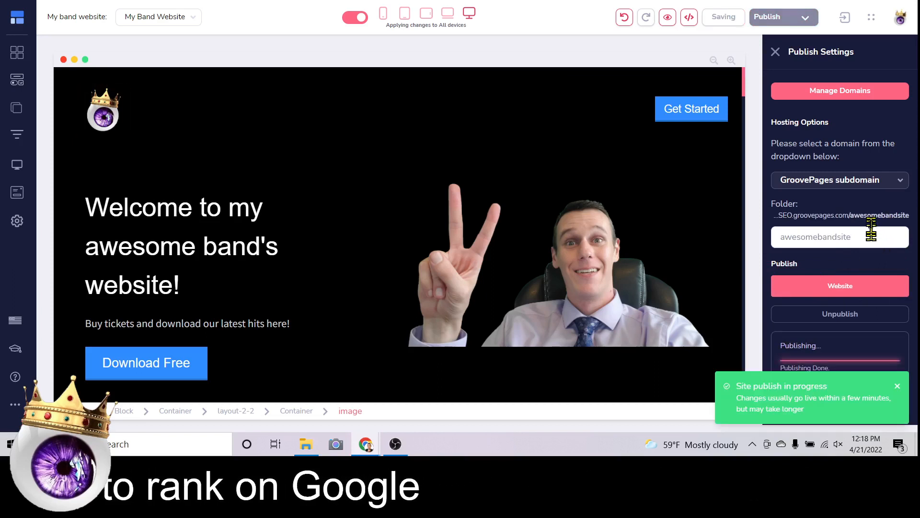
{"action": "left_click", "coordinate": [887, 288]}
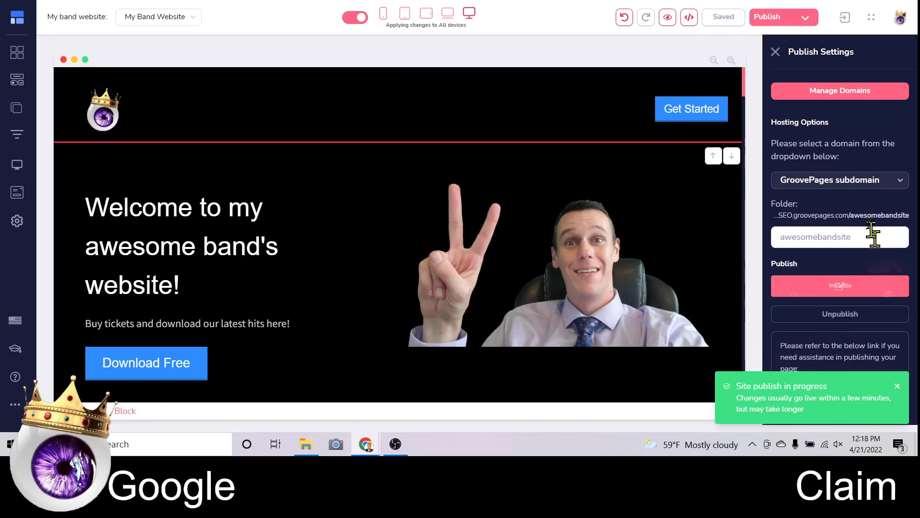
{"action": "left_click", "coordinate": [888, 2]}
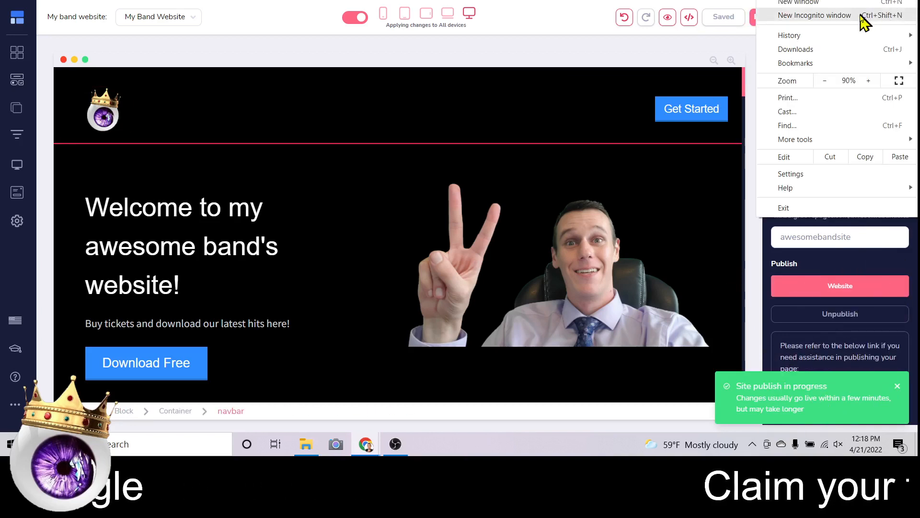
{"action": "left_click", "coordinate": [815, 16]}
{"action": "right_click", "coordinate": [314, 19]}
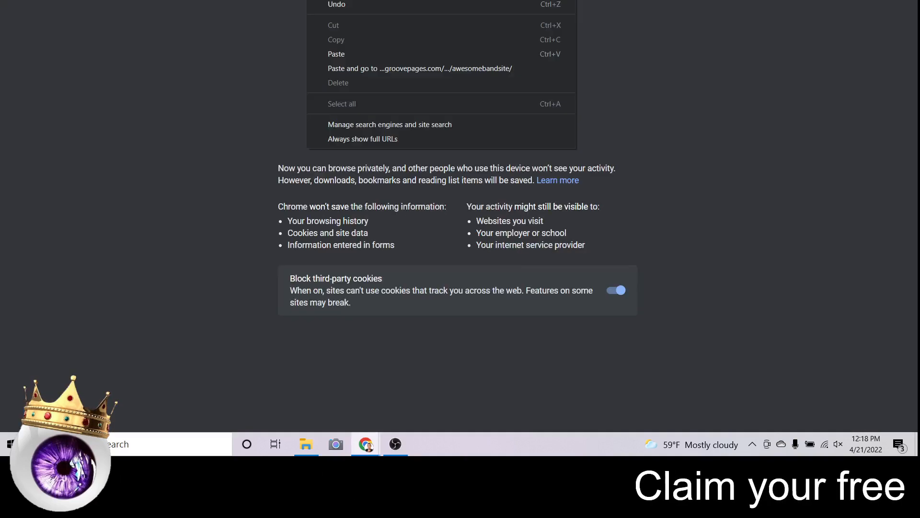
{"action": "left_click", "coordinate": [336, 54]}
{"action": "key", "text": "Return"}
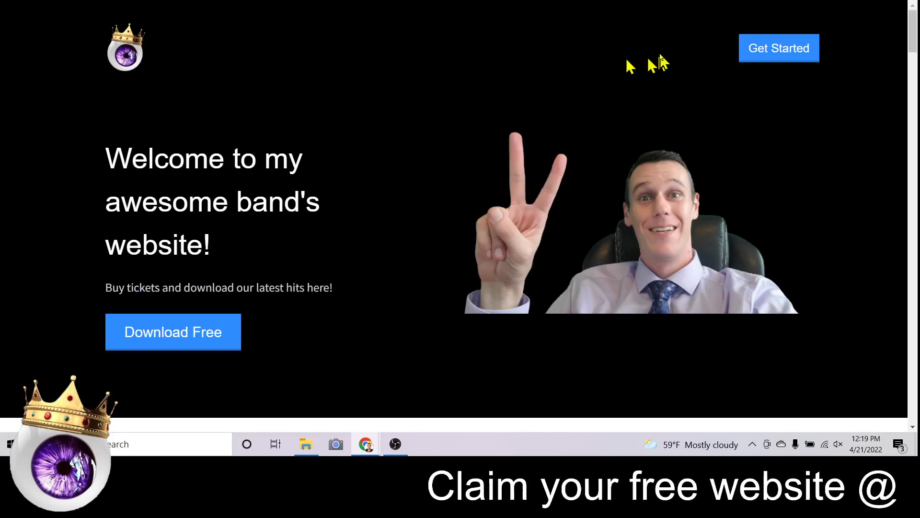
{"action": "scroll", "coordinate": [626, 108], "scroll_direction": "down", "scroll_amount": 3}
{"action": "scroll", "coordinate": [614, 144], "scroll_direction": "down", "scroll_amount": 5}
{"action": "scroll", "coordinate": [599, 184], "scroll_direction": "up", "scroll_amount": 9}
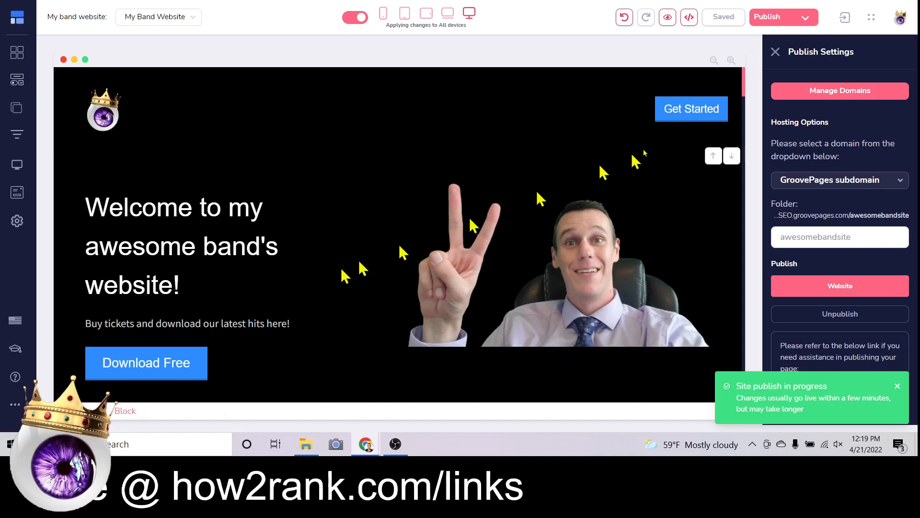
Review the published awesomebandsite homepage in the editor, with Publish Settings open beside it.
{"action": "scroll", "coordinate": [719, 144], "scroll_direction": "down", "scroll_amount": 3}
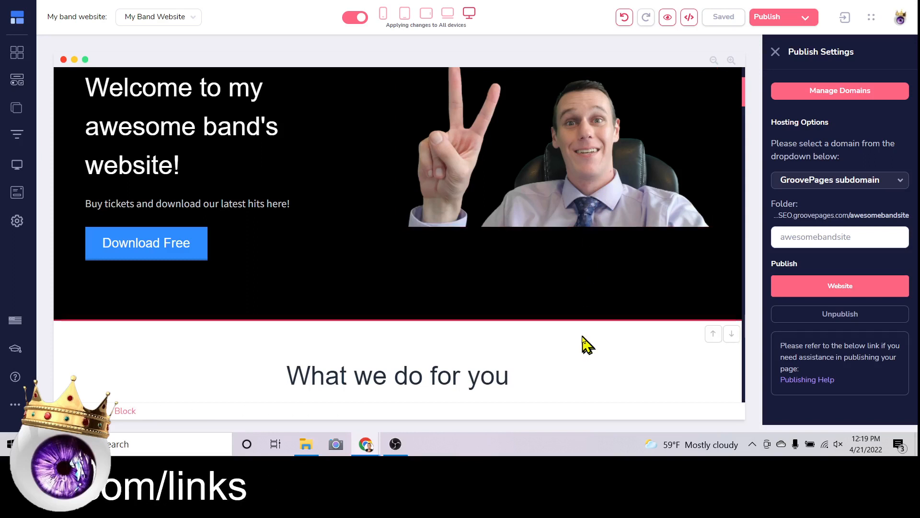
{"action": "scroll", "coordinate": [544, 343], "scroll_direction": "up", "scroll_amount": 3}
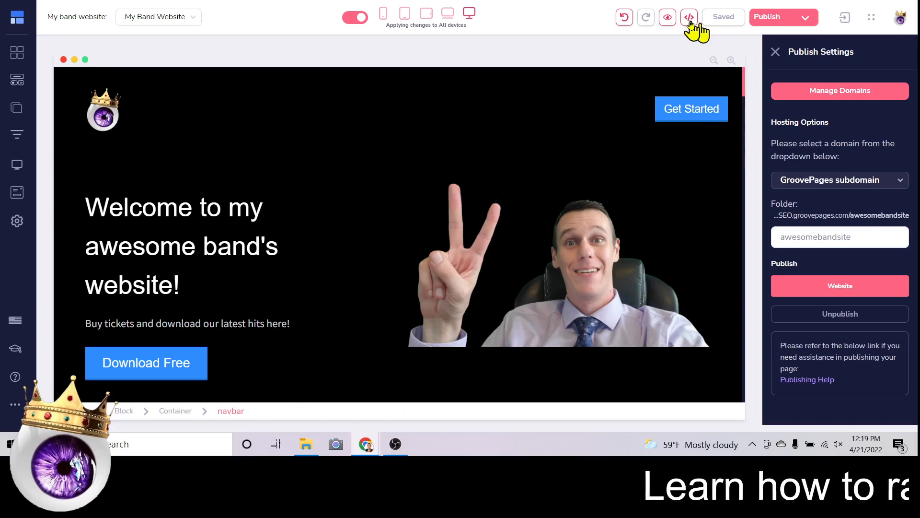
{"action": "mouse_move", "coordinate": [886, 286]}
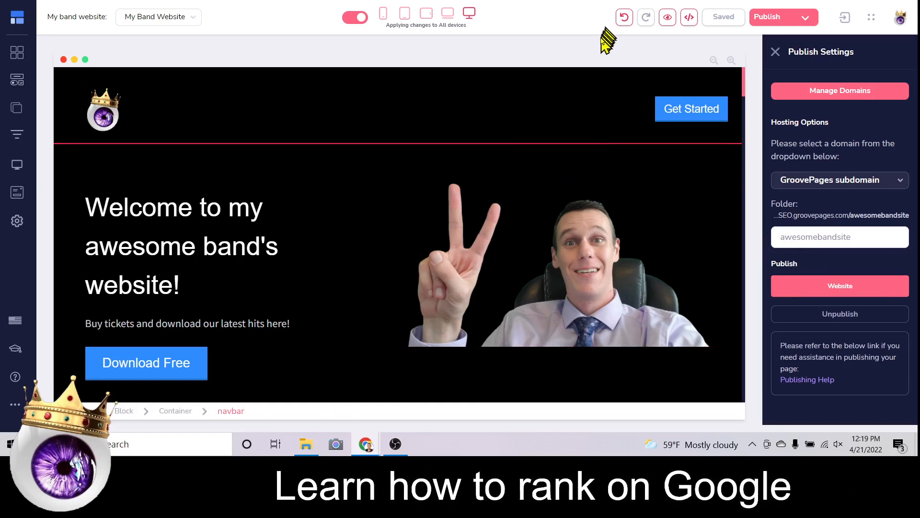
{"action": "scroll", "coordinate": [595, 192], "scroll_direction": "down", "scroll_amount": 1}
{"action": "scroll", "coordinate": [366, 231], "scroll_direction": "up", "scroll_amount": 1}
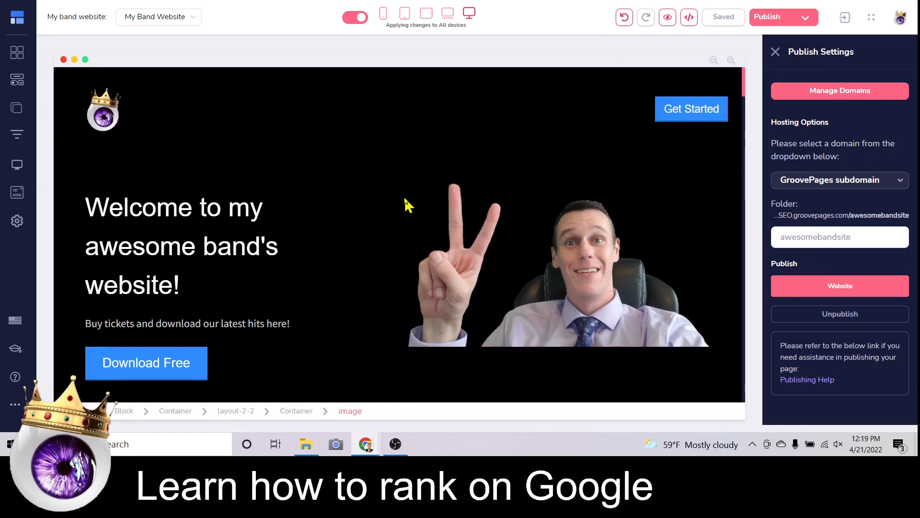
Enter 'Heavy Rock Band In Washington DC' as the homepage's page name and page title.
{"action": "left_click", "coordinate": [17, 108]}
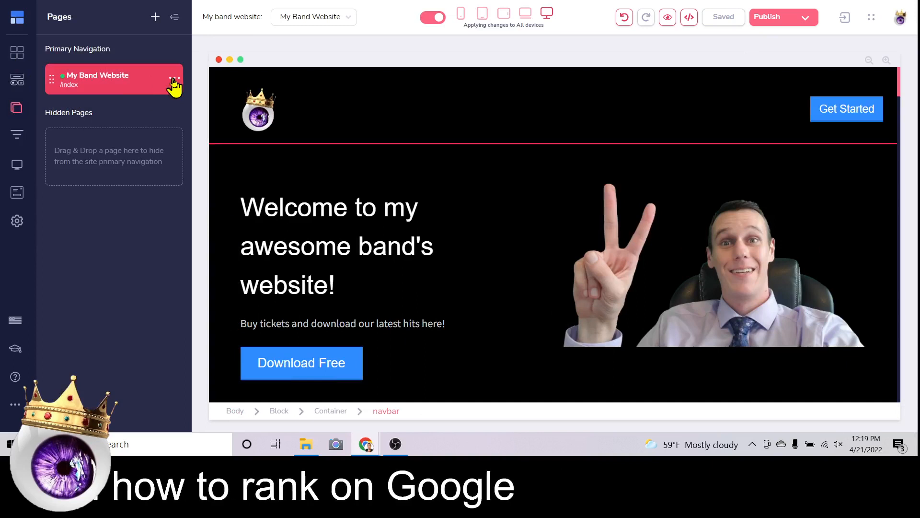
{"action": "left_click", "coordinate": [174, 79]}
{"action": "left_click", "coordinate": [99, 108]}
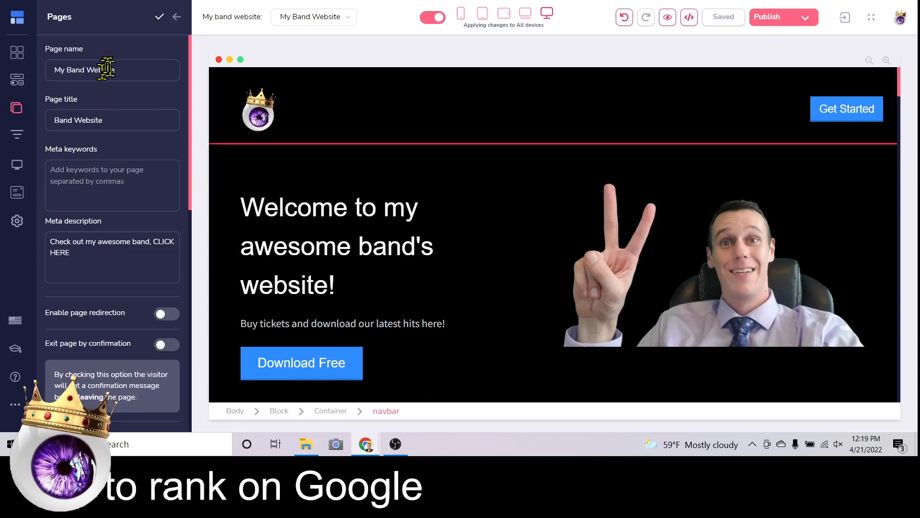
{"action": "double_click", "coordinate": [107, 70]}
{"action": "triple_click", "coordinate": [133, 70]}
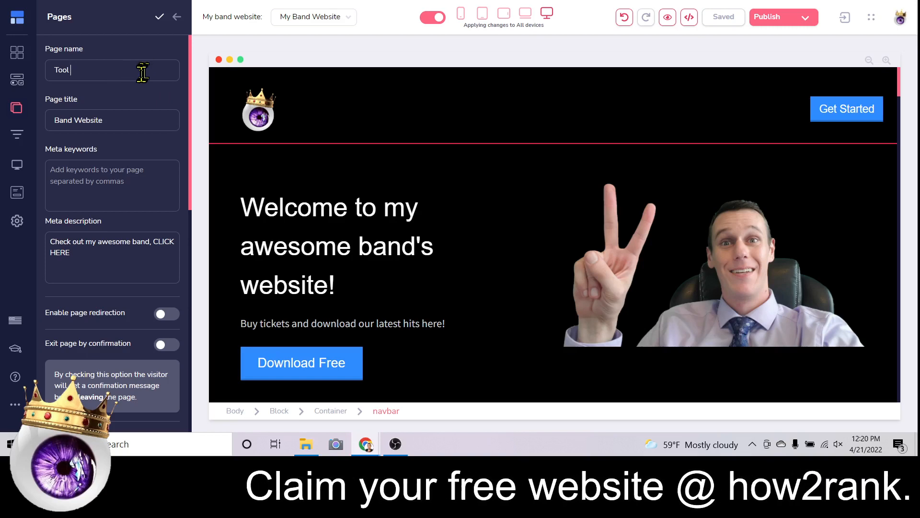
{"action": "double_click", "coordinate": [144, 70]}
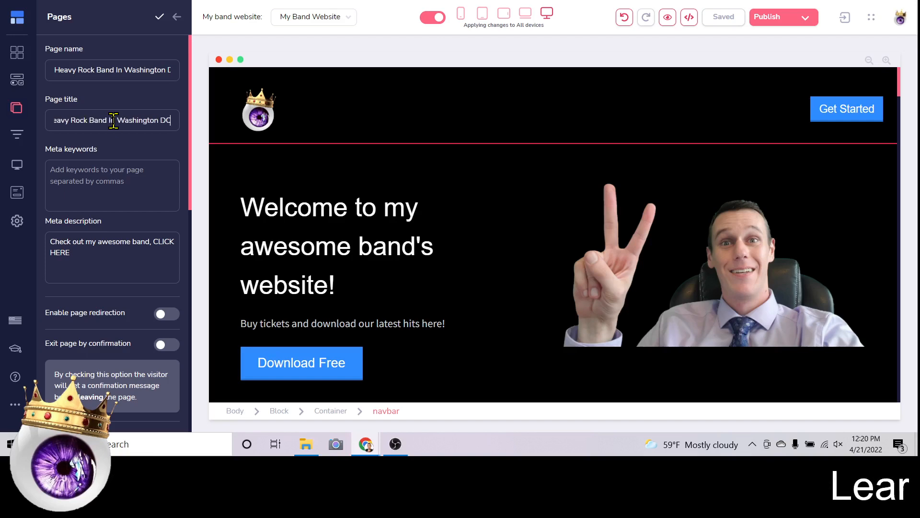
{"action": "scroll", "coordinate": [162, 96], "scroll_direction": "down", "scroll_amount": 4}
{"action": "scroll", "coordinate": [156, 86], "scroll_direction": "up", "scroll_amount": 4}
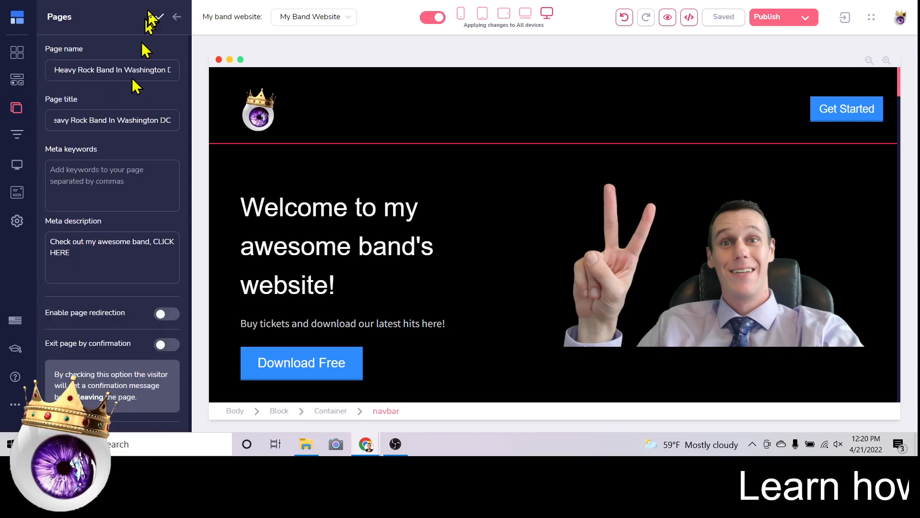
Save the new page name, then reopen the homepage settings and copy the page name.
{"action": "left_click", "coordinate": [159, 18]}
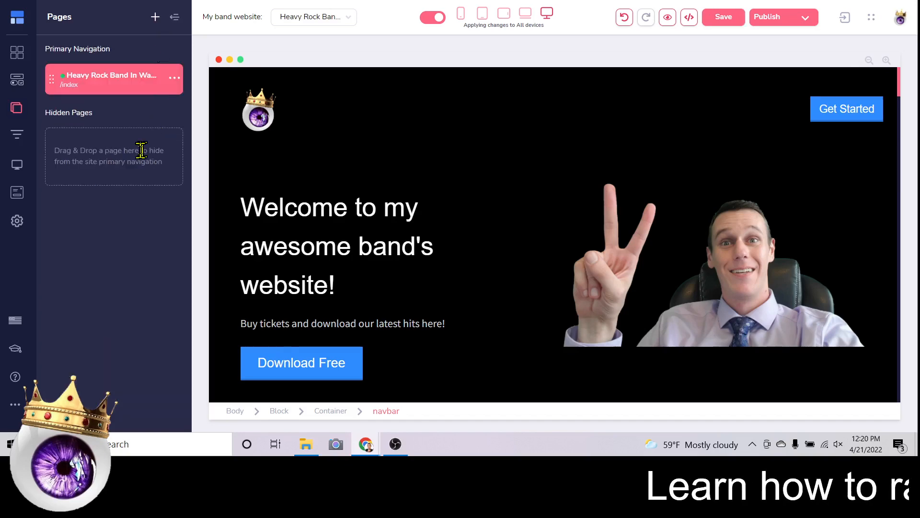
{"action": "left_click", "coordinate": [173, 78]}
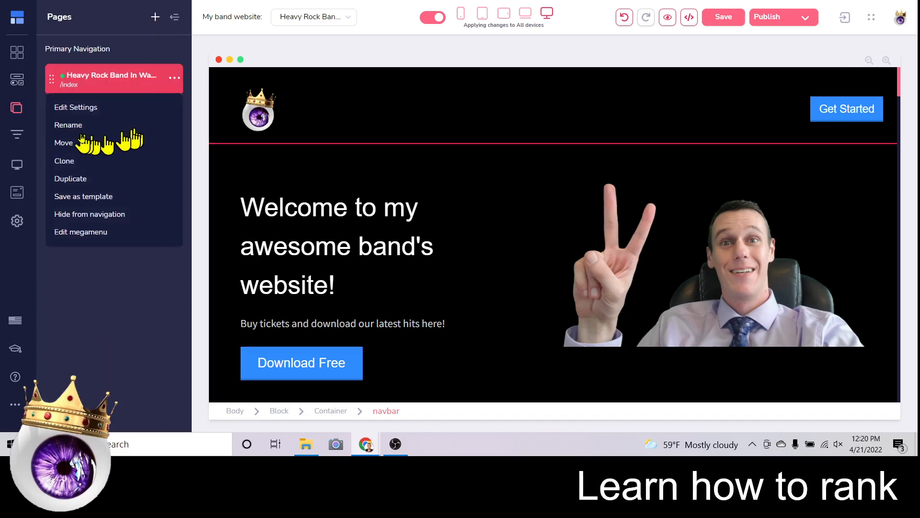
{"action": "left_click", "coordinate": [73, 110]}
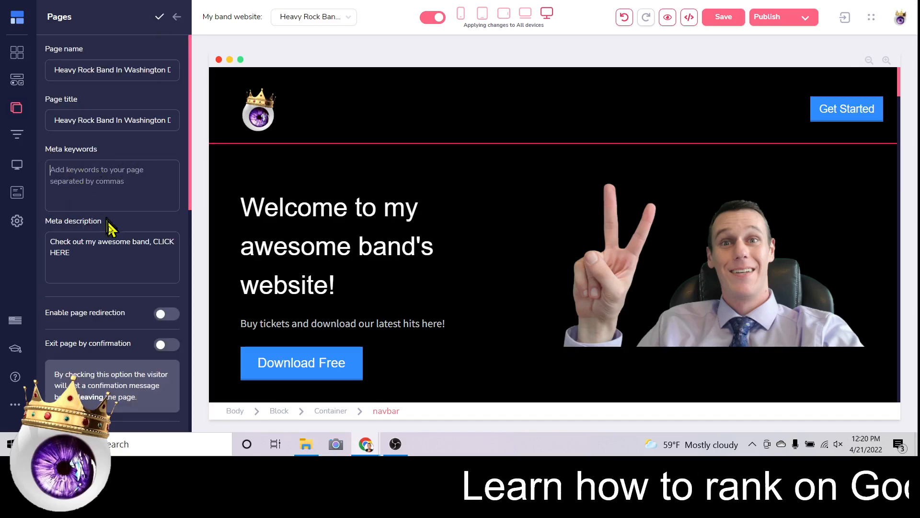
{"action": "scroll", "coordinate": [114, 235], "scroll_direction": "down", "scroll_amount": 2}
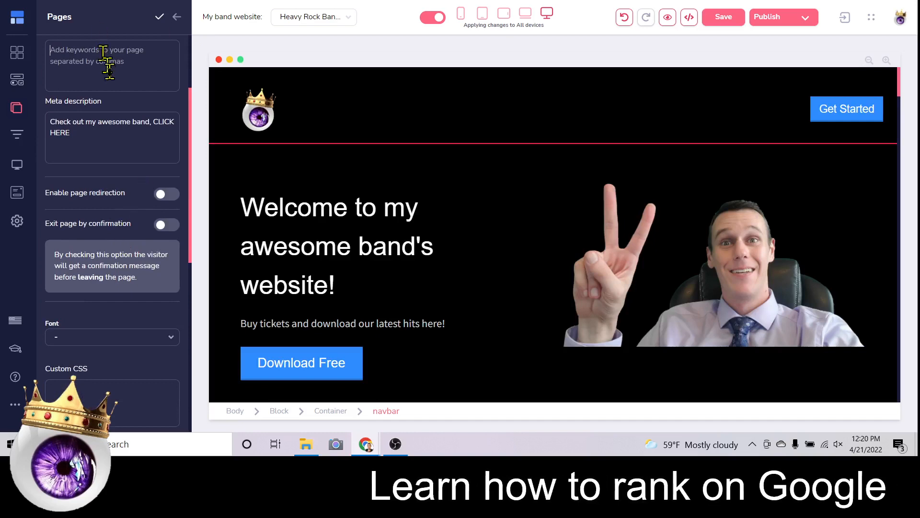
{"action": "scroll", "coordinate": [139, 146], "scroll_direction": "up", "scroll_amount": 2}
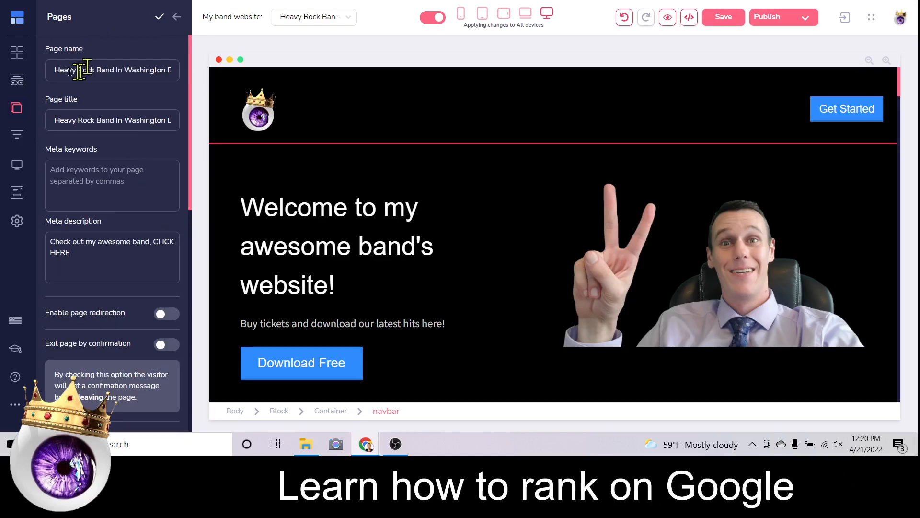
{"action": "left_click_drag", "start_coordinate": [48, 70], "coordinate": [202, 88]}
{"action": "right_click", "coordinate": [129, 73]}
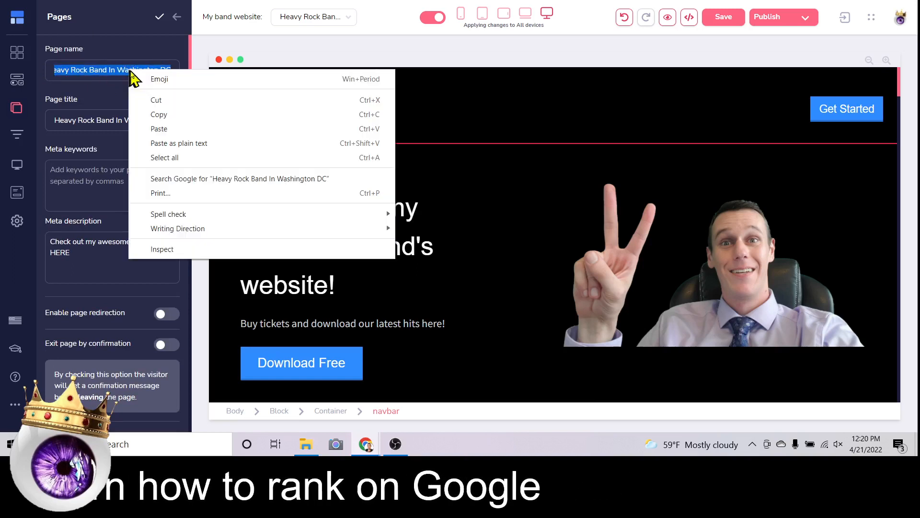
{"action": "left_click", "coordinate": [155, 115]}
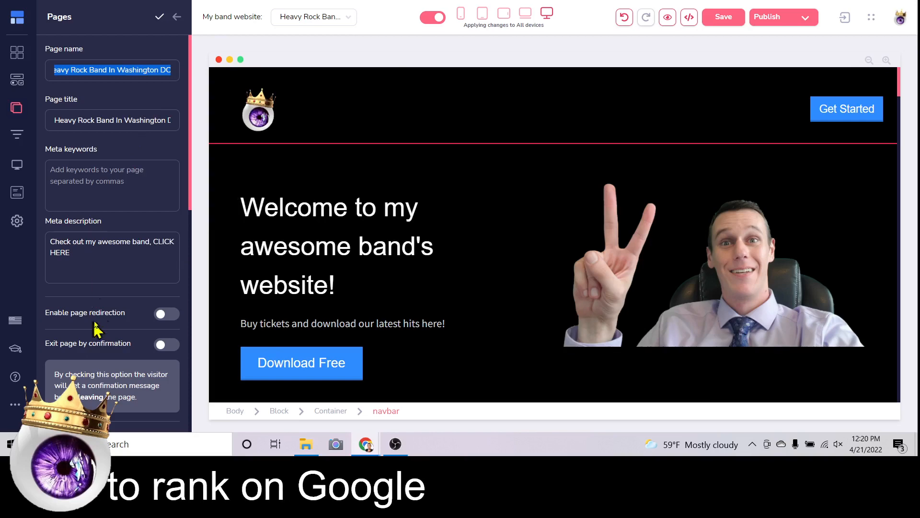
Fill Meta keywords with the page name plus hard rock band, metal band, prog rock band.
{"action": "scroll", "coordinate": [99, 269], "scroll_direction": "down", "scroll_amount": 4}
{"action": "scroll", "coordinate": [110, 297], "scroll_direction": "up", "scroll_amount": 4}
{"action": "left_click", "coordinate": [99, 174]}
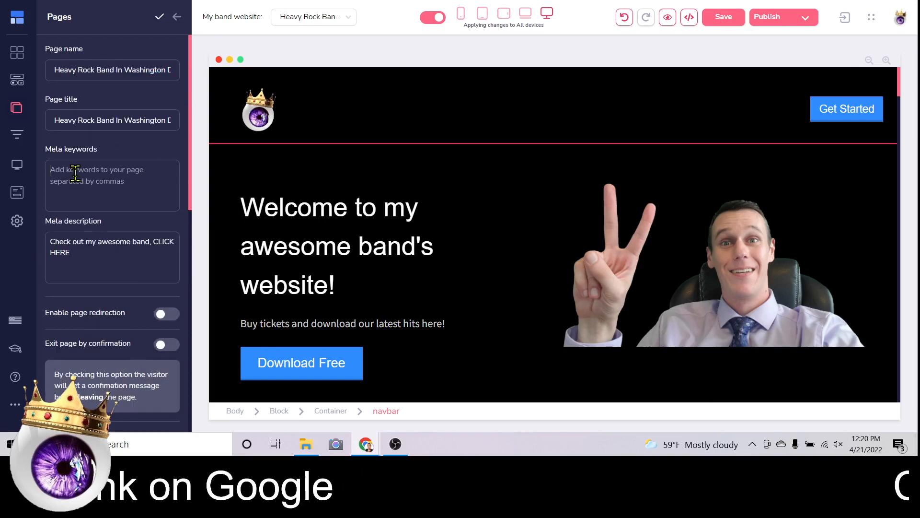
{"action": "right_click", "coordinate": [77, 175]}
{"action": "left_click", "coordinate": [115, 267]}
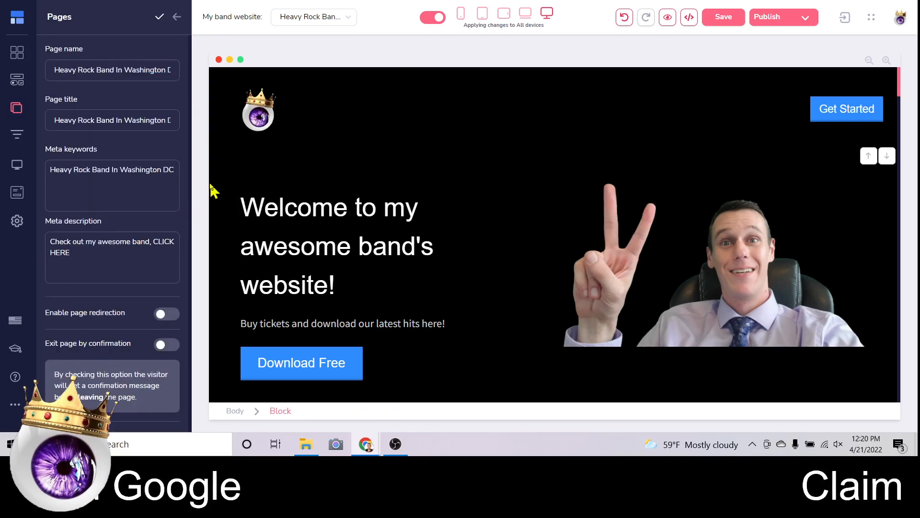
{"action": "type", "text": ","}
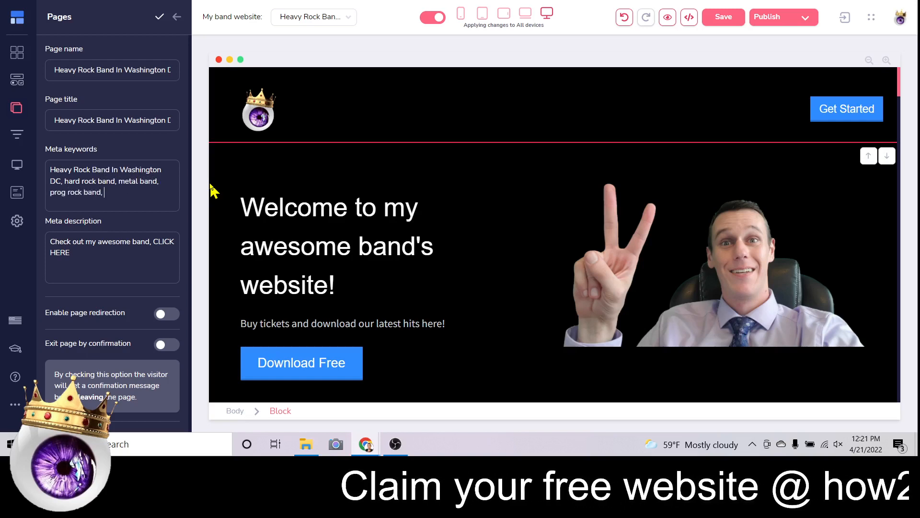
{"action": "left_click_drag", "start_coordinate": [99, 185], "coordinate": [49, 164]}
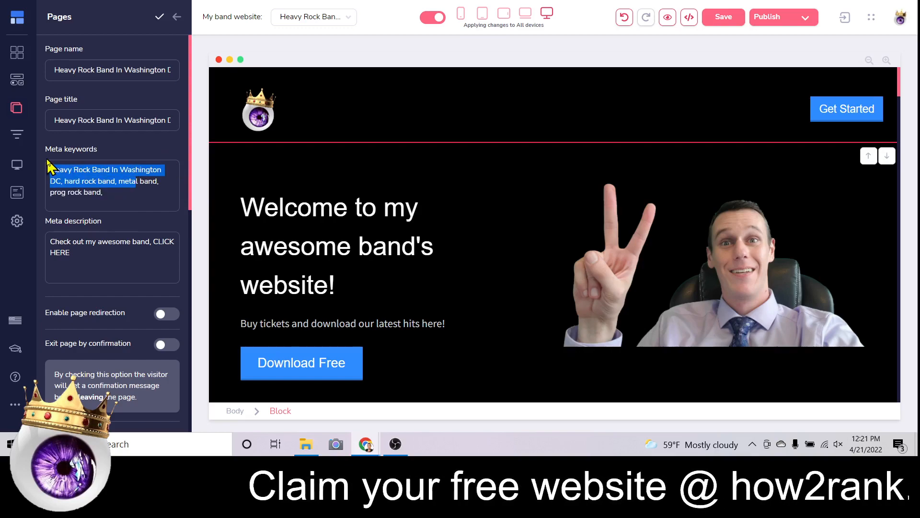
{"action": "left_click", "coordinate": [99, 191]}
{"action": "left_click_drag", "start_coordinate": [112, 193], "coordinate": [49, 158]}
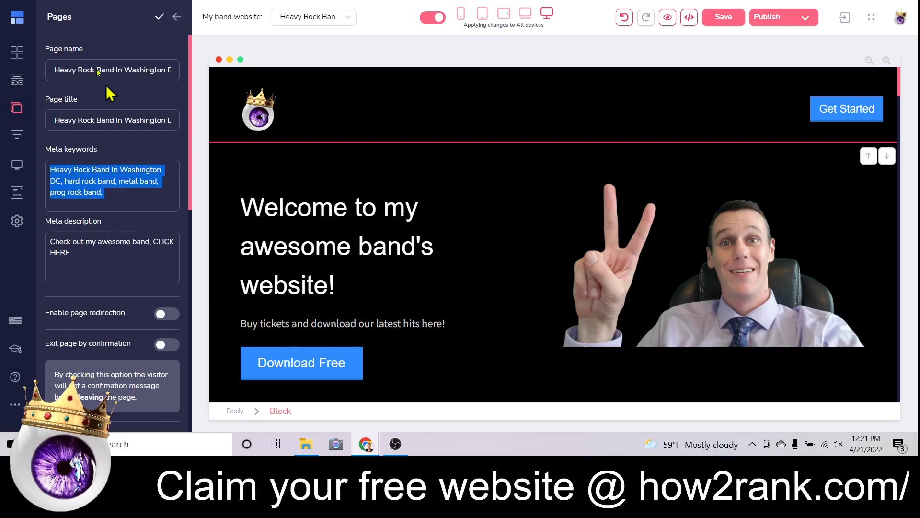
{"action": "scroll", "coordinate": [232, 174], "scroll_direction": "down", "scroll_amount": 10}
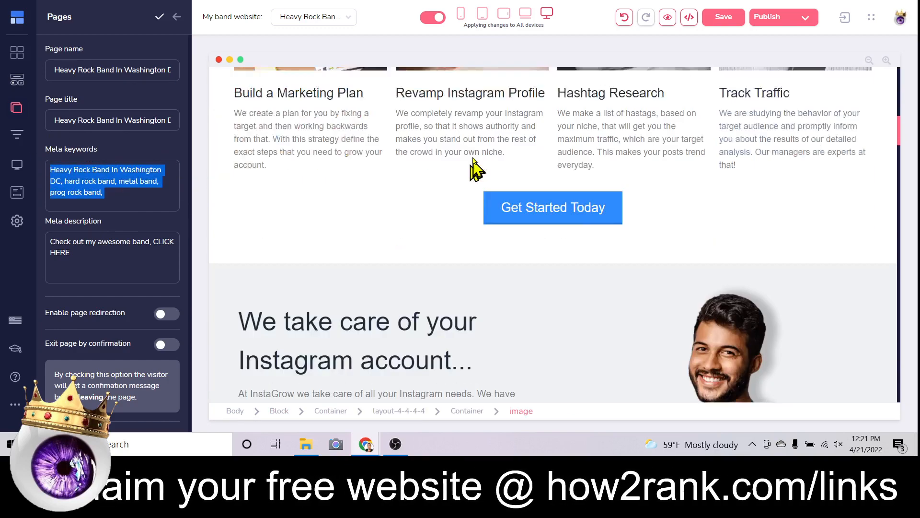
Undo an accidental edit and retitle the first service heading 'Best hard rock band of 2022'.
{"action": "scroll", "coordinate": [283, 201], "scroll_direction": "up", "scroll_amount": 3}
{"action": "left_click_drag", "start_coordinate": [289, 232], "coordinate": [296, 234]}
{"action": "left_click", "coordinate": [295, 235]}
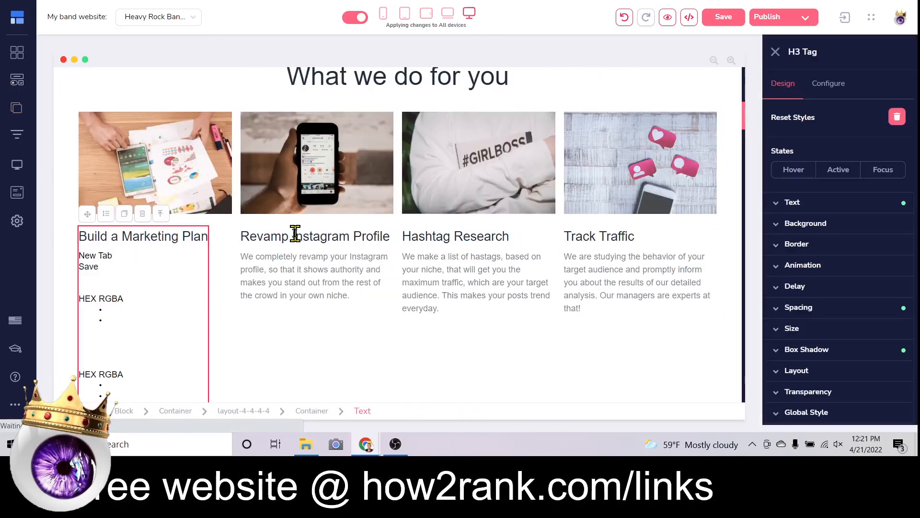
{"action": "left_click", "coordinate": [624, 18]}
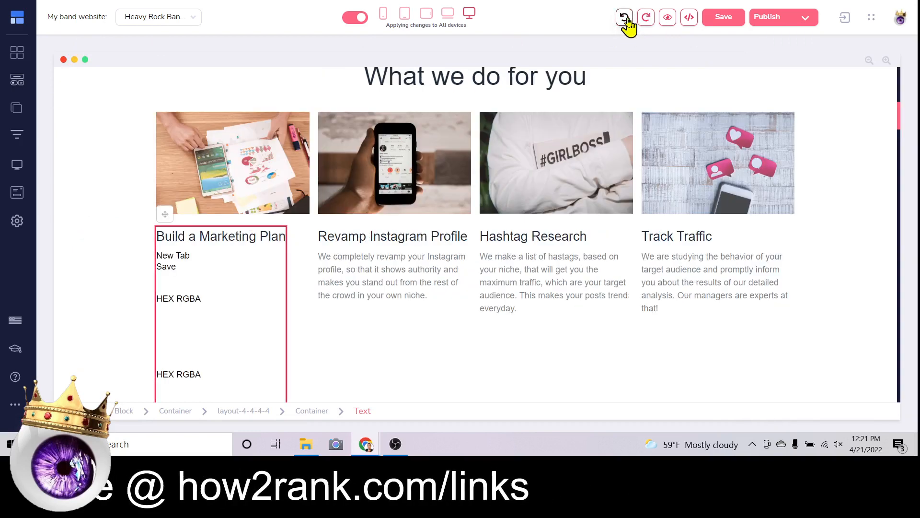
{"action": "left_click", "coordinate": [624, 18]}
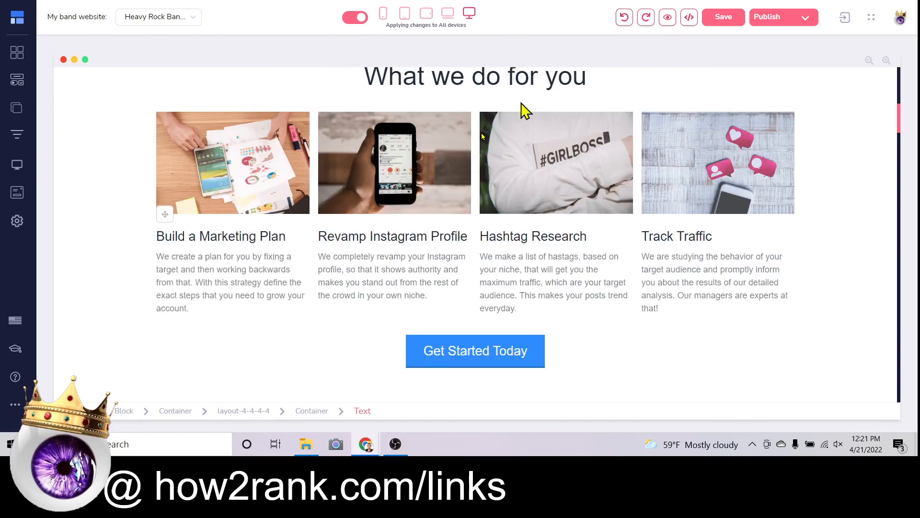
{"action": "left_click", "coordinate": [237, 236]}
{"action": "triple_click", "coordinate": [154, 236]}
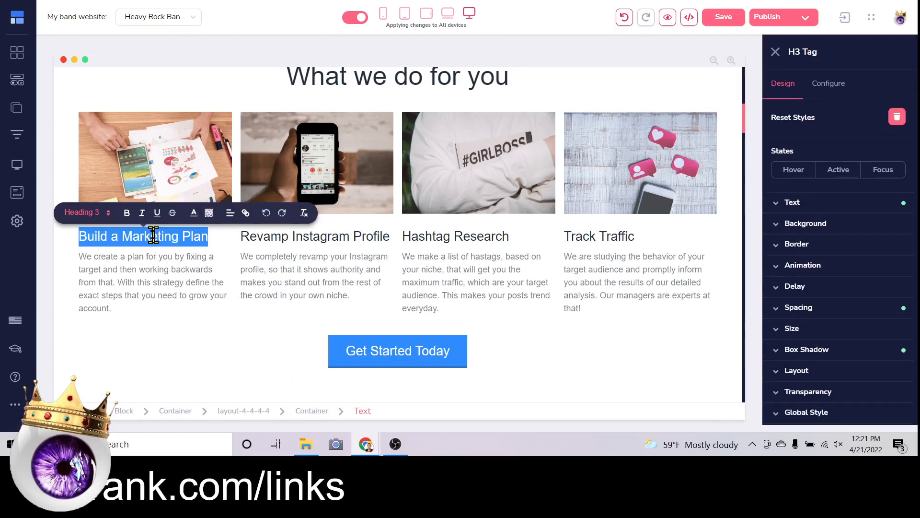
{"action": "type", "text": "Best hard rock"}
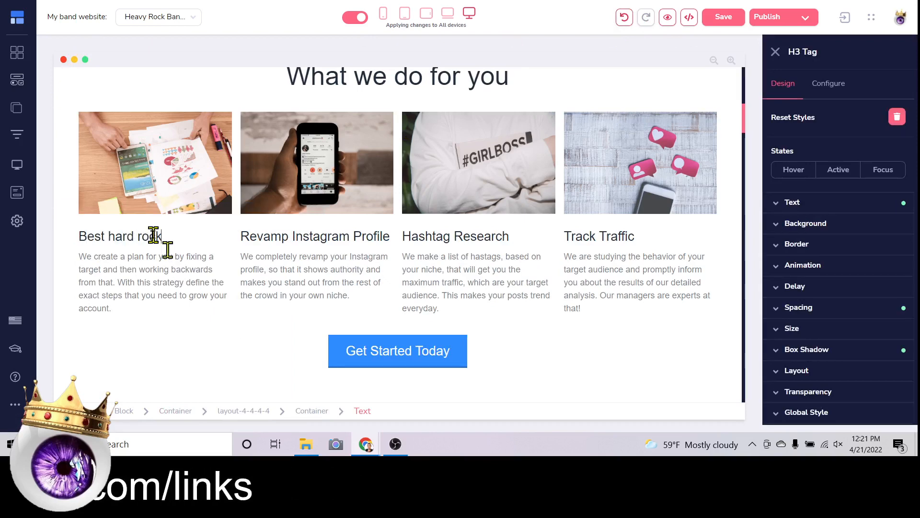
{"action": "type", "text": " band of "}
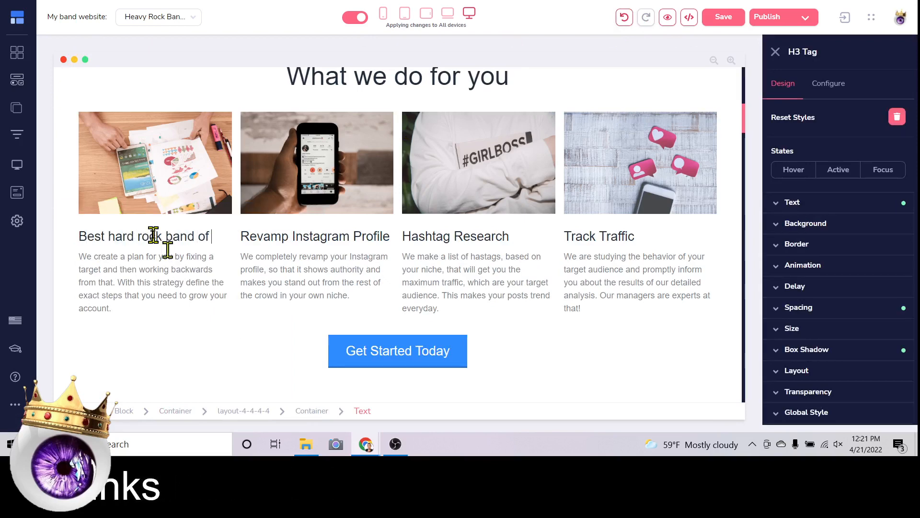
{"action": "type", "text": "2022"}
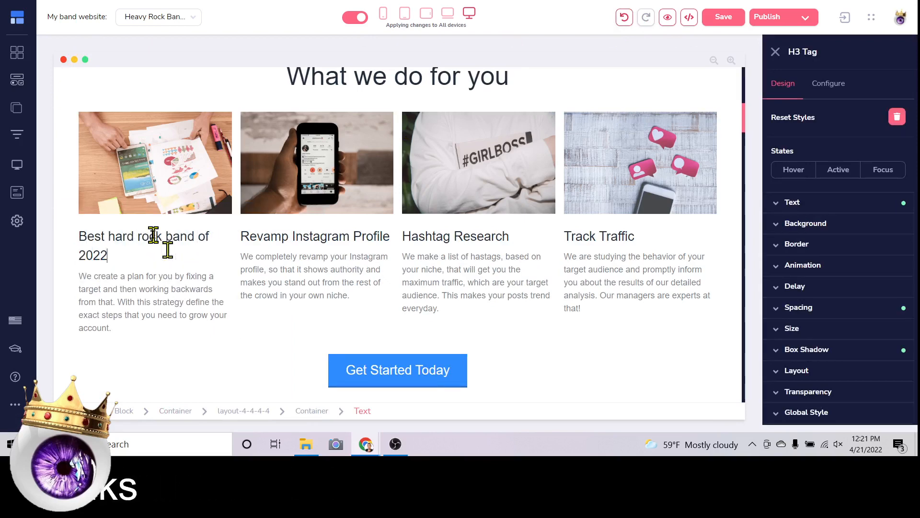
Retitle the other service headings 'Best prog rock band' and 'Top heavy metal band'.
{"action": "left_click", "coordinate": [360, 235]}
{"action": "triple_click", "coordinate": [345, 235]}
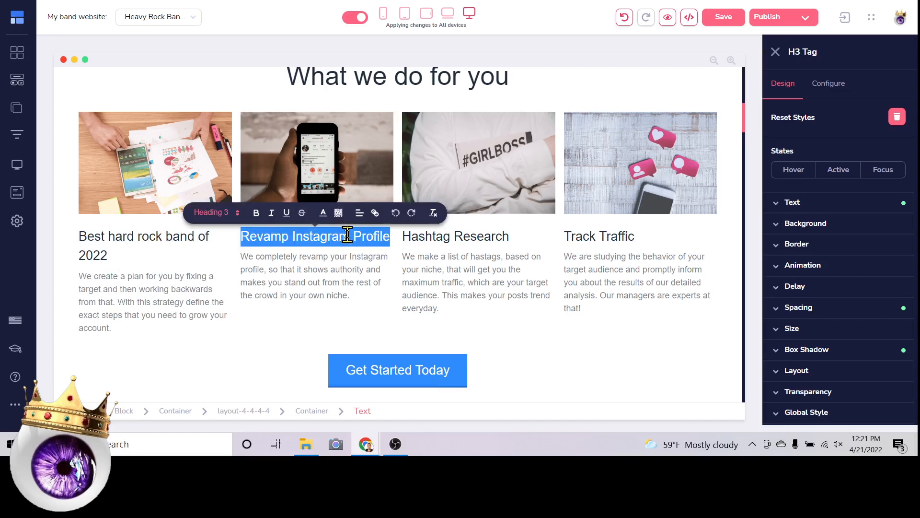
{"action": "type", "text": "Best prog ro"}
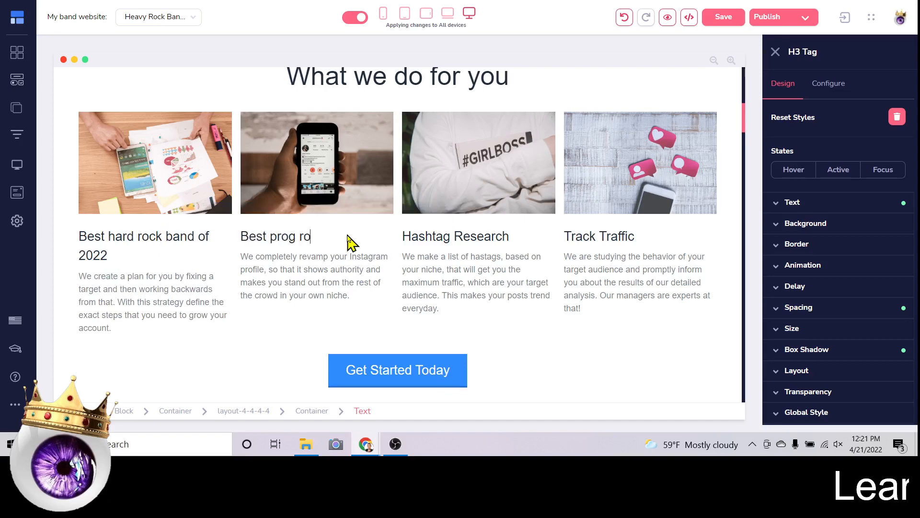
{"action": "type", "text": "ck band"}
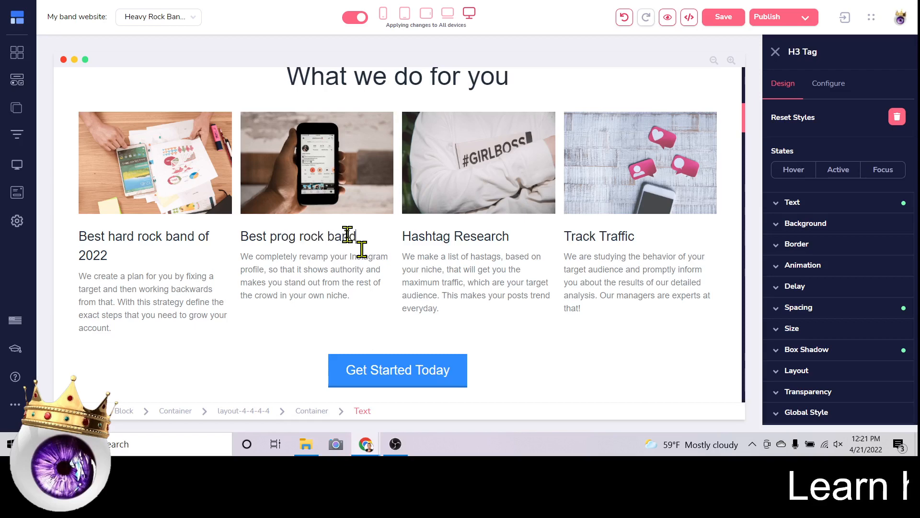
{"action": "triple_click", "coordinate": [479, 240]}
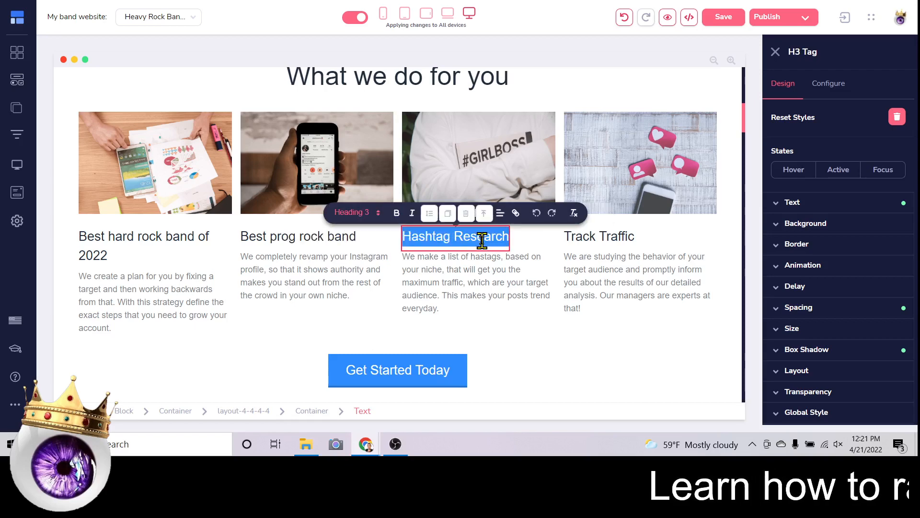
{"action": "type", "text": "Top"}
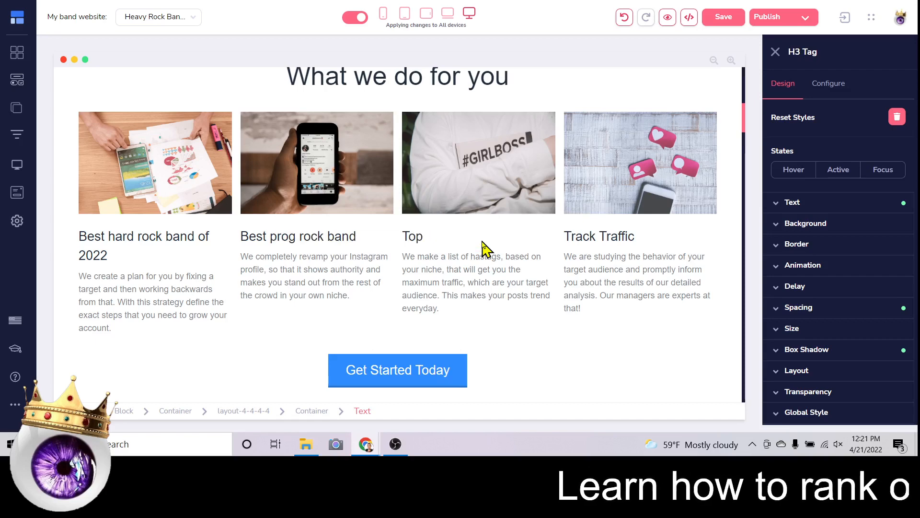
{"action": "type", "text": " heavy met"}
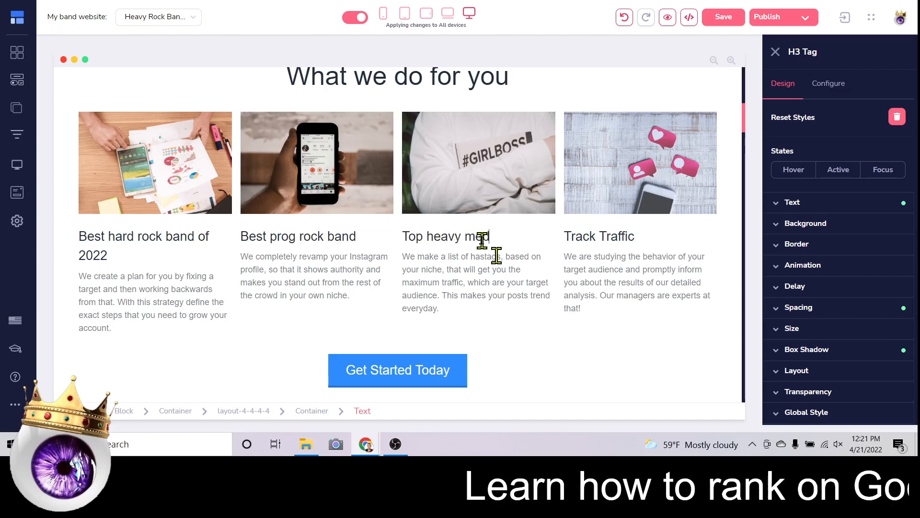
{"action": "type", "text": "al band"}
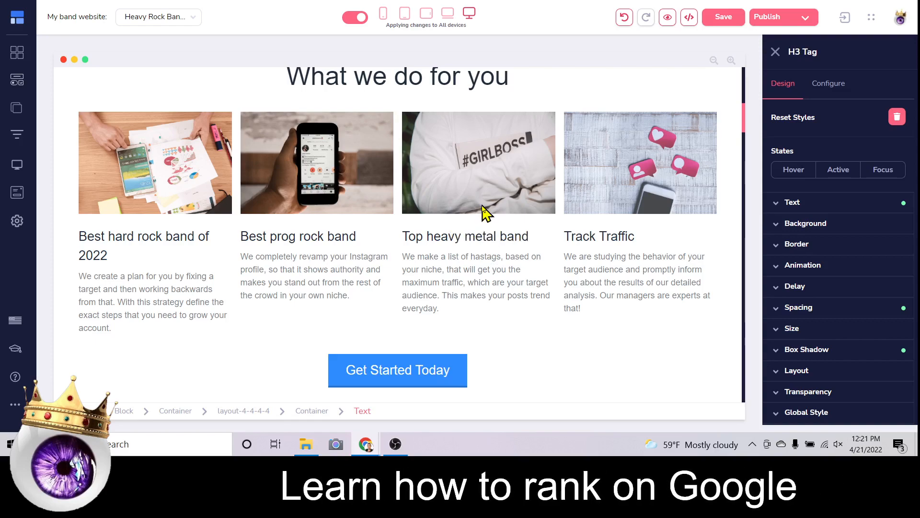
Review the homepage, save the edited service headings, and bring up the pages list.
{"action": "scroll", "coordinate": [485, 242], "scroll_direction": "down", "scroll_amount": 5}
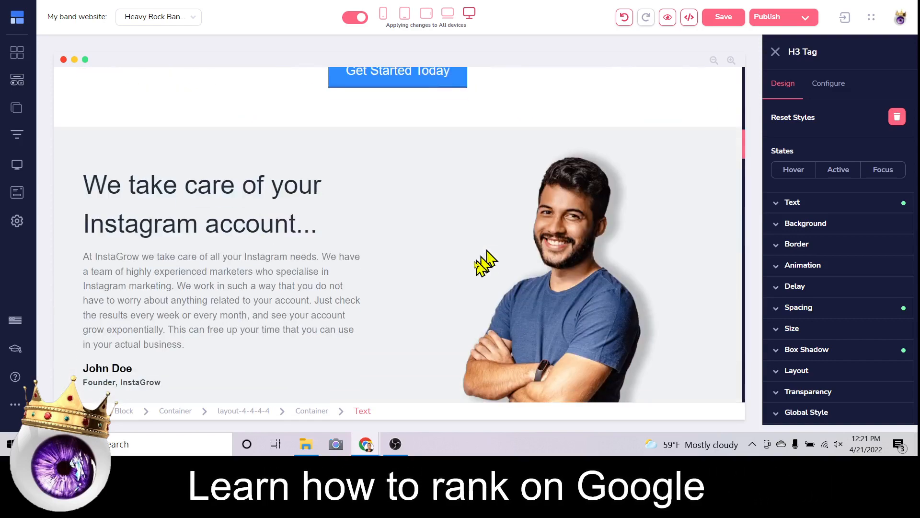
{"action": "scroll", "coordinate": [484, 263], "scroll_direction": "up", "scroll_amount": 6}
{"action": "scroll", "coordinate": [427, 281], "scroll_direction": "up", "scroll_amount": 5}
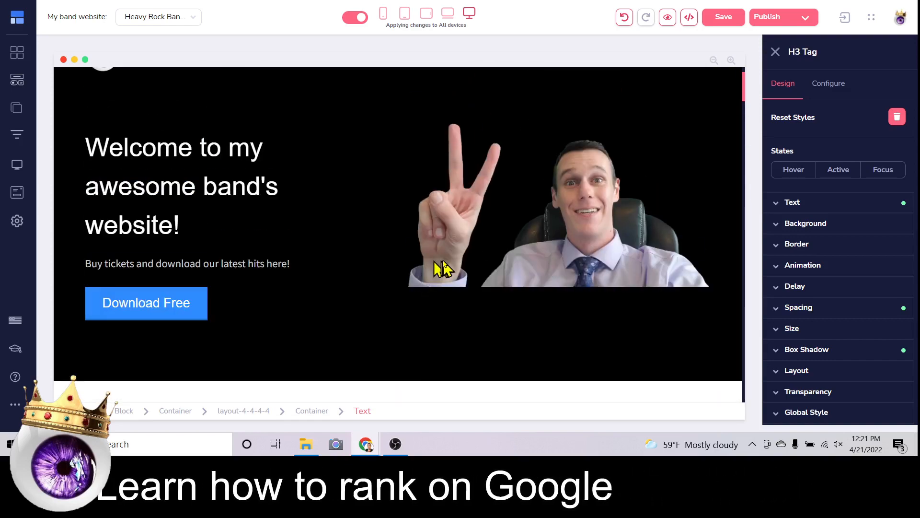
{"action": "scroll", "coordinate": [446, 268], "scroll_direction": "down", "scroll_amount": 5}
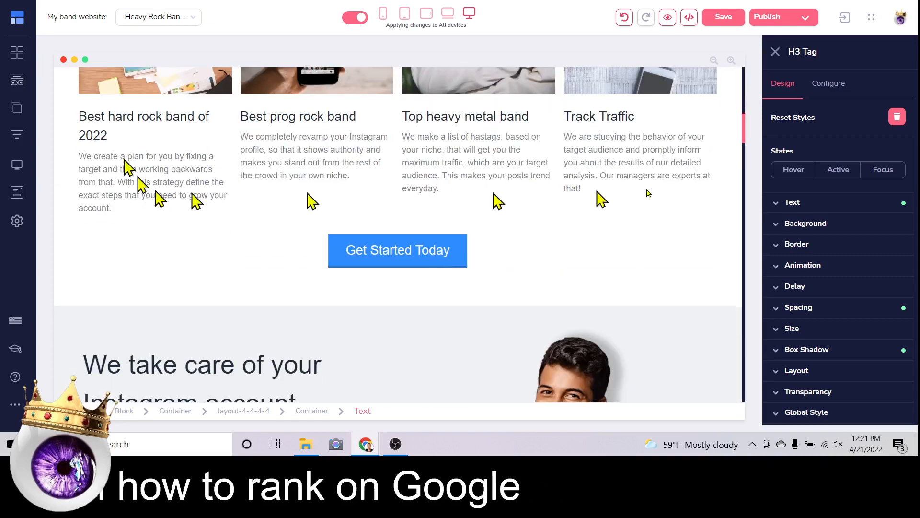
{"action": "scroll", "coordinate": [494, 176], "scroll_direction": "down", "scroll_amount": 5}
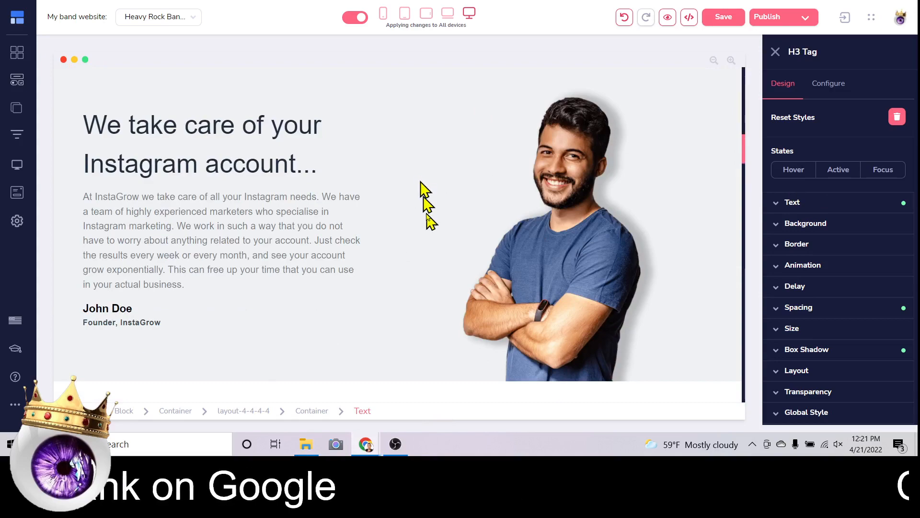
{"action": "left_click", "coordinate": [479, 216]}
{"action": "scroll", "coordinate": [427, 237], "scroll_direction": "up", "scroll_amount": 4}
{"action": "scroll", "coordinate": [596, 117], "scroll_direction": "up", "scroll_amount": 10}
{"action": "left_click", "coordinate": [725, 19]}
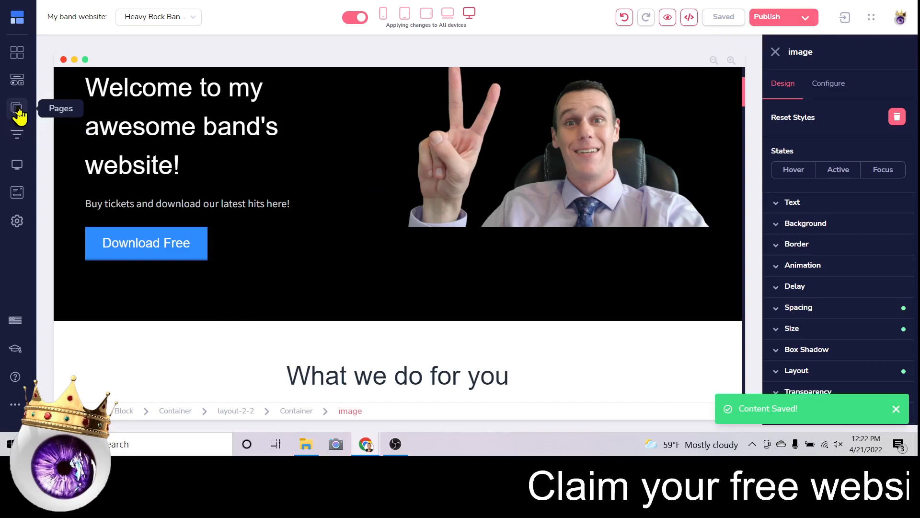
{"action": "left_click", "coordinate": [16, 110]}
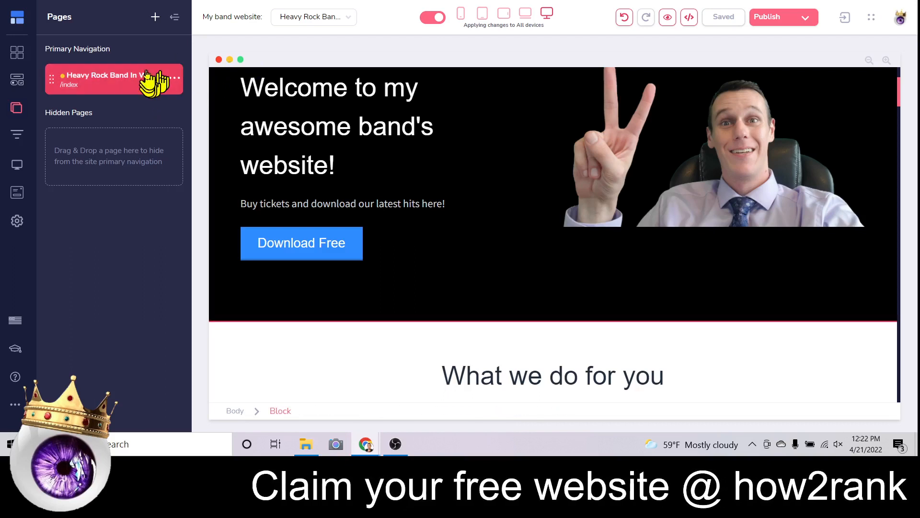
Clone the homepage into This Site under Primary Navigation, creating /index-copy.
{"action": "left_click", "coordinate": [173, 80]}
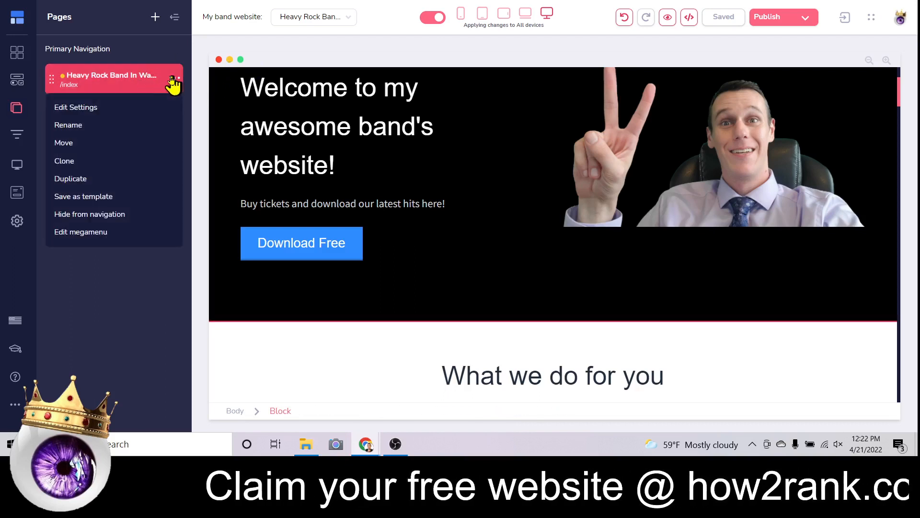
{"action": "left_click", "coordinate": [71, 163]}
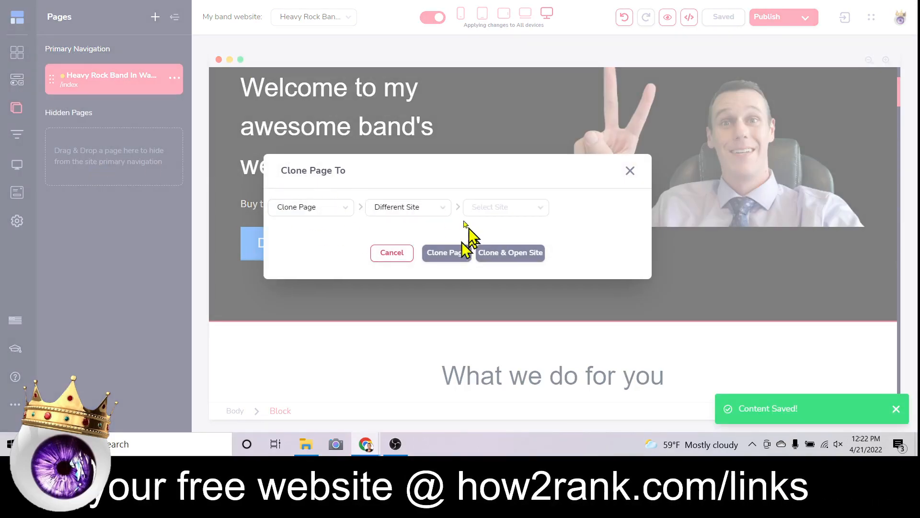
{"action": "left_click", "coordinate": [392, 227]}
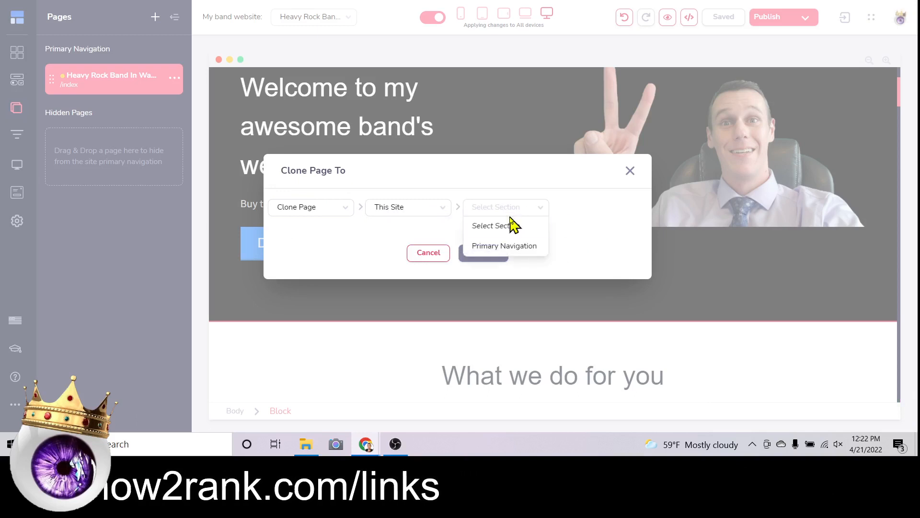
{"action": "left_click", "coordinate": [509, 246]}
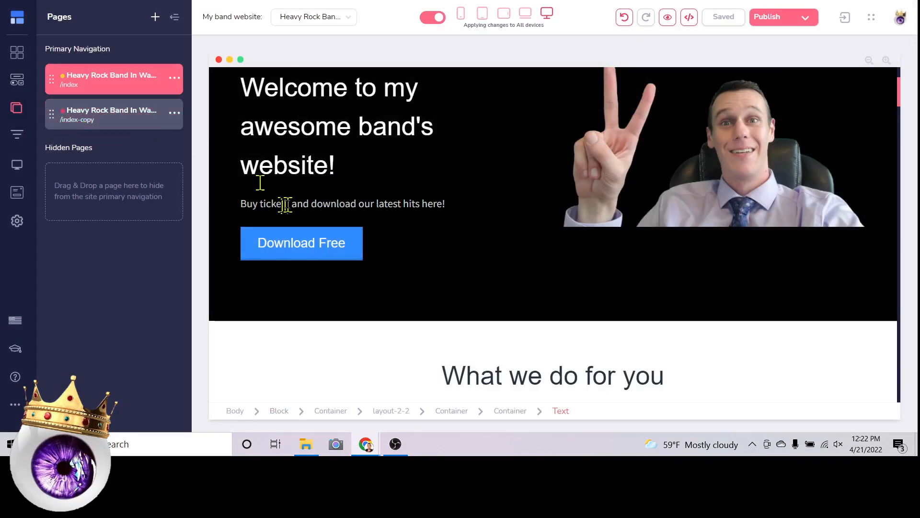
{"action": "scroll", "coordinate": [259, 181], "scroll_direction": "up", "scroll_amount": 3}
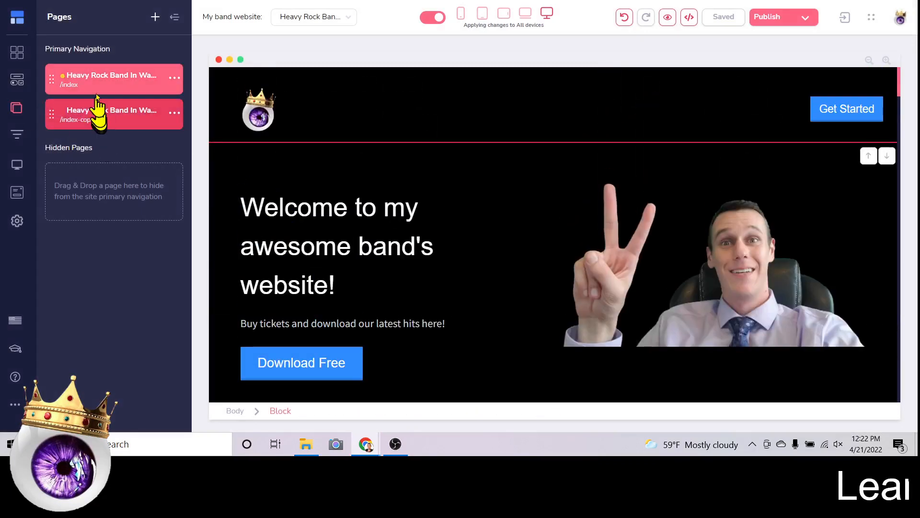
Change the copied page's name and title to 'Heavy Rock Band In Baltimore'.
{"action": "left_click", "coordinate": [173, 113]}
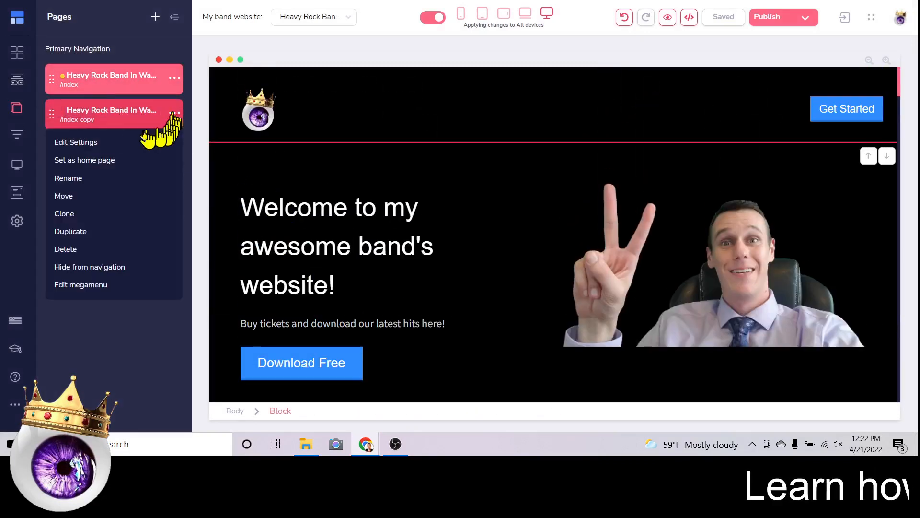
{"action": "left_click", "coordinate": [74, 143]}
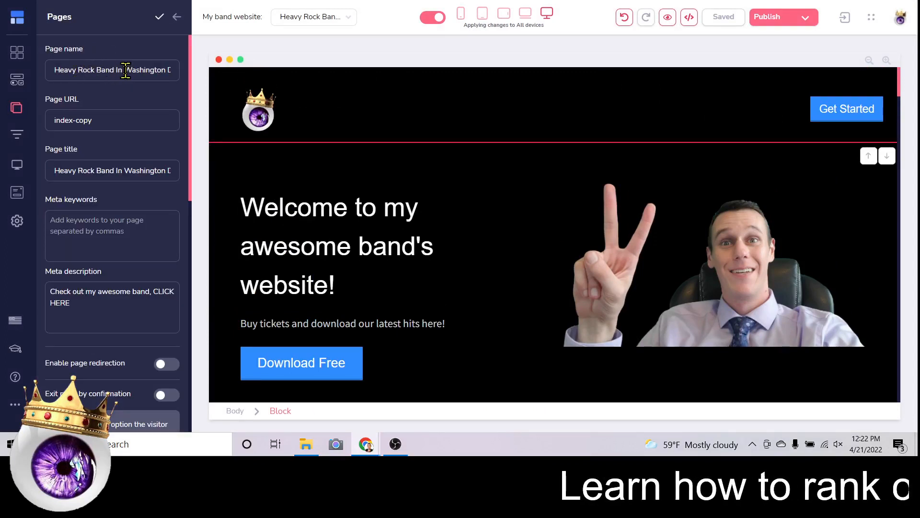
{"action": "left_click_drag", "start_coordinate": [123, 70], "coordinate": [205, 83]}
{"action": "type", "text": "Baltimore"}
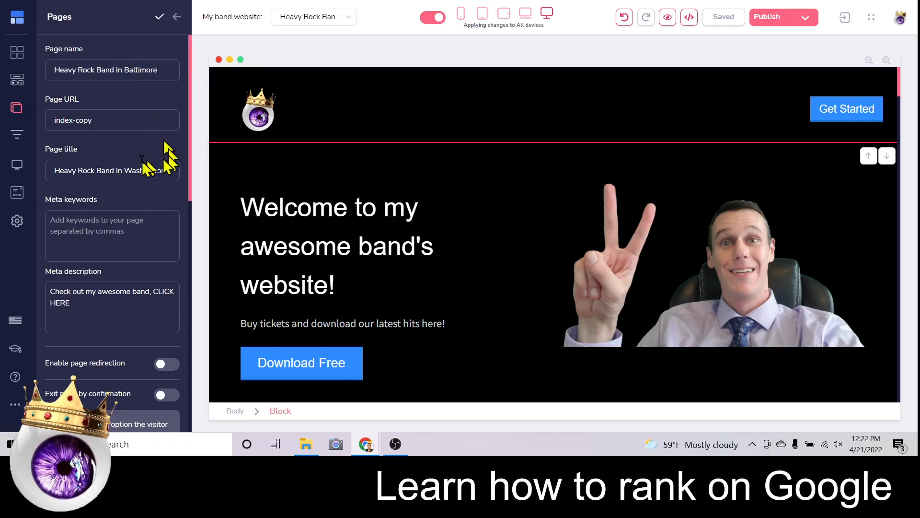
{"action": "left_click_drag", "start_coordinate": [127, 170], "coordinate": [222, 181]}
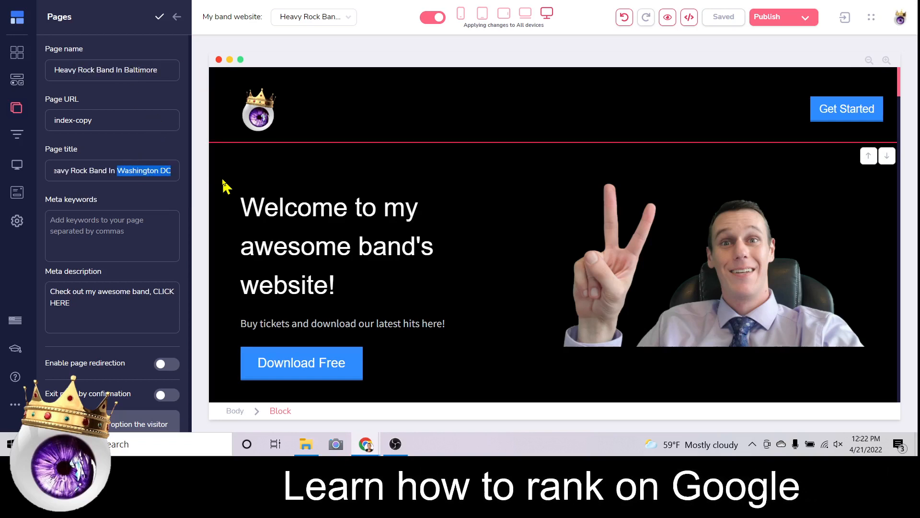
{"action": "type", "text": "Bat"}
{"action": "key", "text": "BackSpace"}
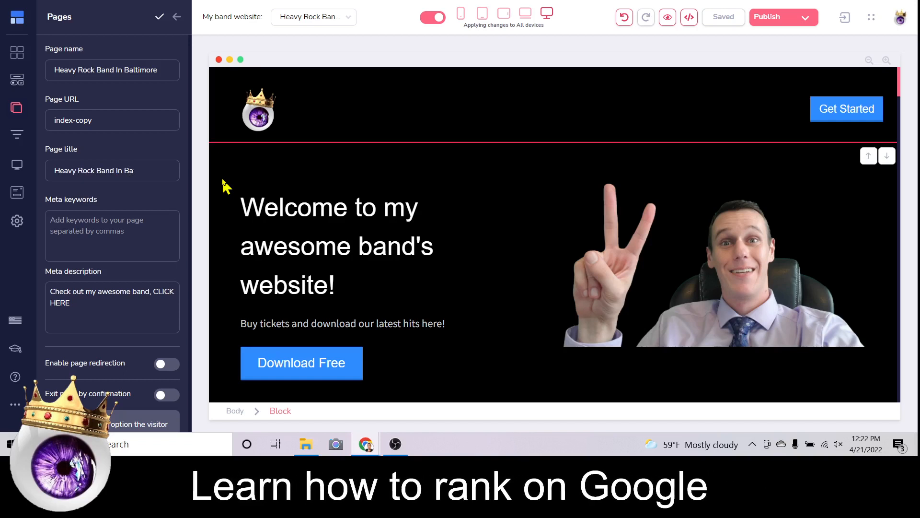
{"action": "type", "text": "ltiom"}
{"action": "key", "text": "BackSpace"}
{"action": "key", "text": "BackSpace"}
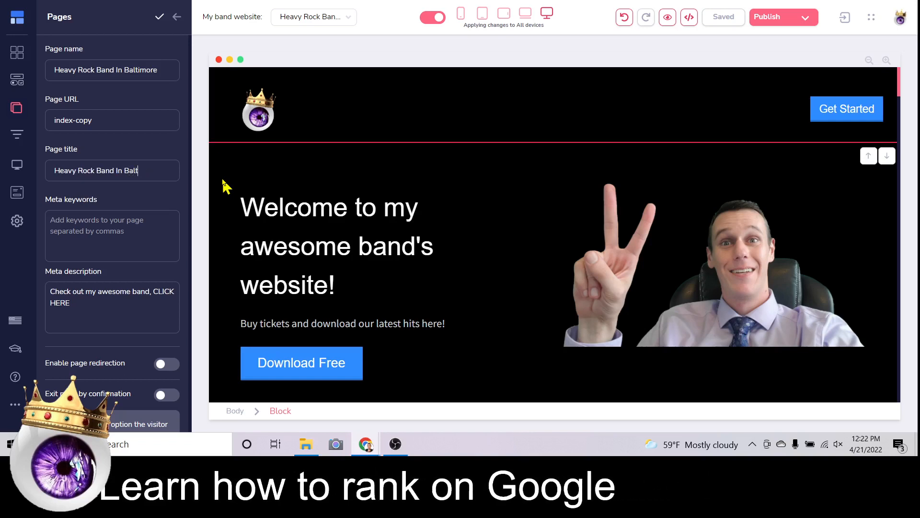
{"action": "type", "text": "more"}
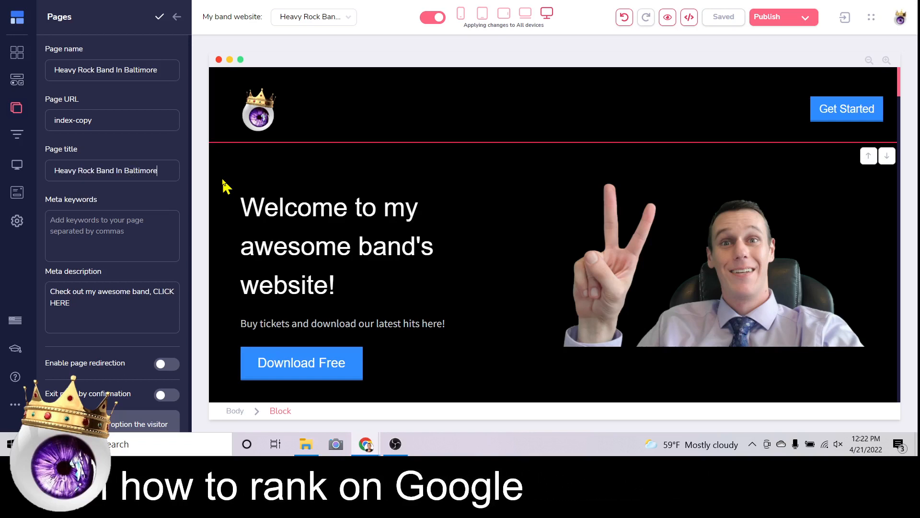
Add the meta keyword 'heavy rock band in baltimore' and save the page settings.
{"action": "scroll", "coordinate": [101, 112], "scroll_direction": "down", "scroll_amount": 1}
{"action": "scroll", "coordinate": [101, 111], "scroll_direction": "down", "scroll_amount": 1}
{"action": "left_click", "coordinate": [109, 169]}
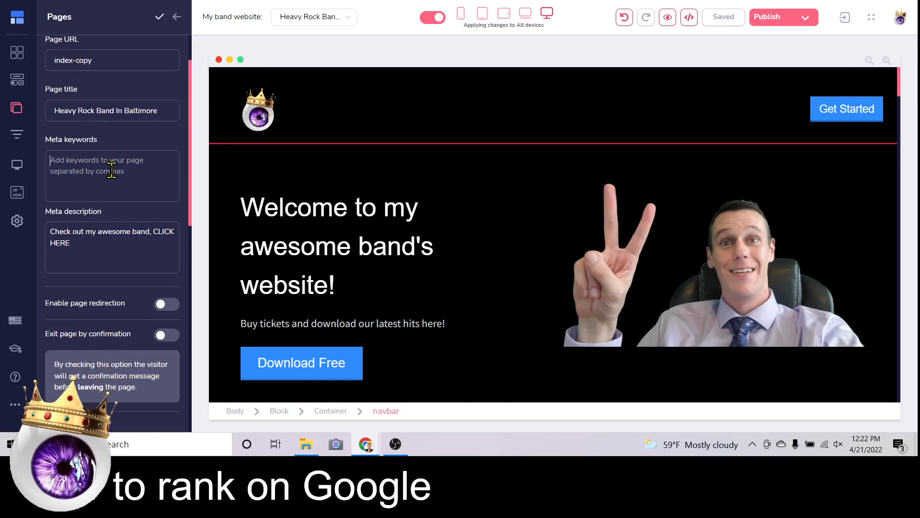
{"action": "type", "text": "heavy rock ban"}
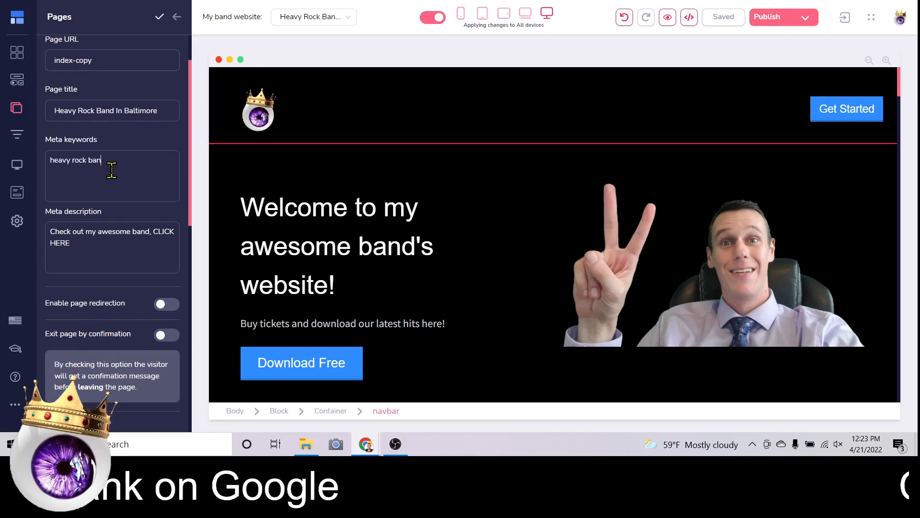
{"action": "type", "text": "d in baltimore,"}
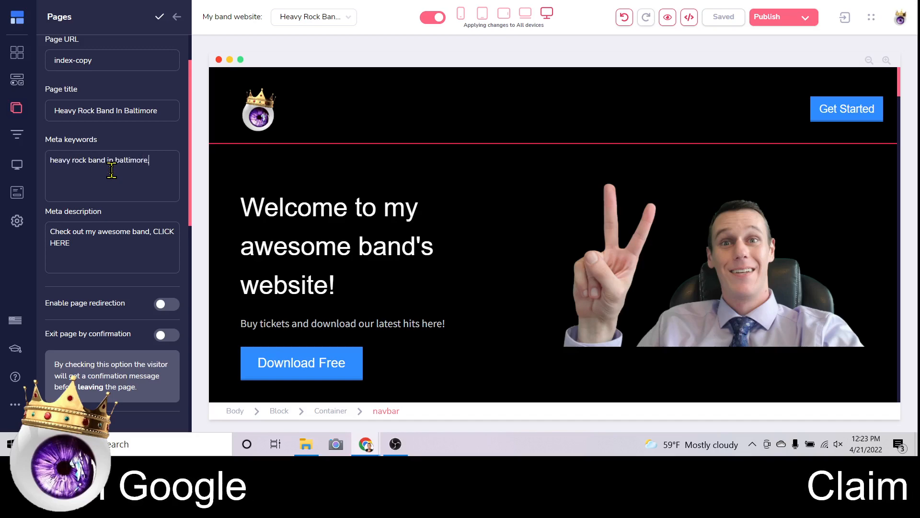
{"action": "scroll", "coordinate": [112, 168], "scroll_direction": "down", "scroll_amount": 5}
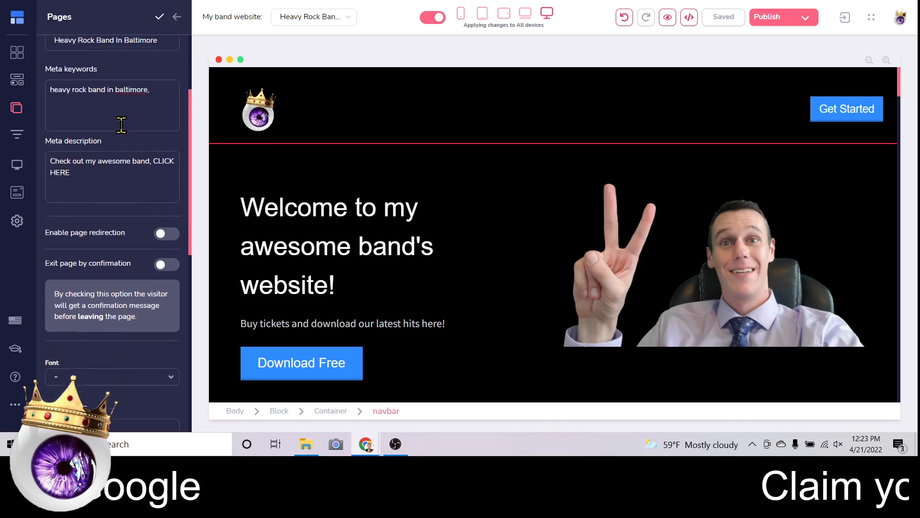
{"action": "left_click", "coordinate": [160, 19]}
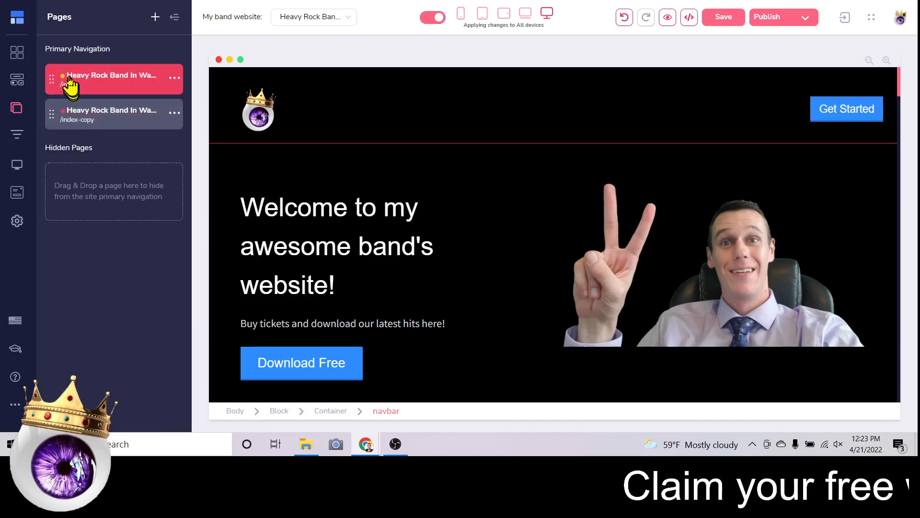
Recheck the Baltimore page's settings and save them again.
{"action": "left_click", "coordinate": [175, 113]}
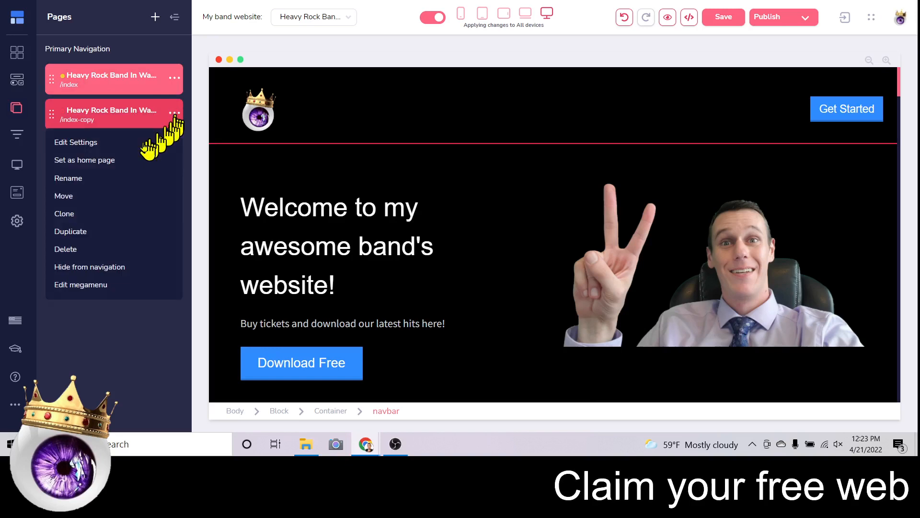
{"action": "left_click", "coordinate": [79, 143]}
{"action": "left_click_drag", "start_coordinate": [174, 71], "coordinate": [250, 79]}
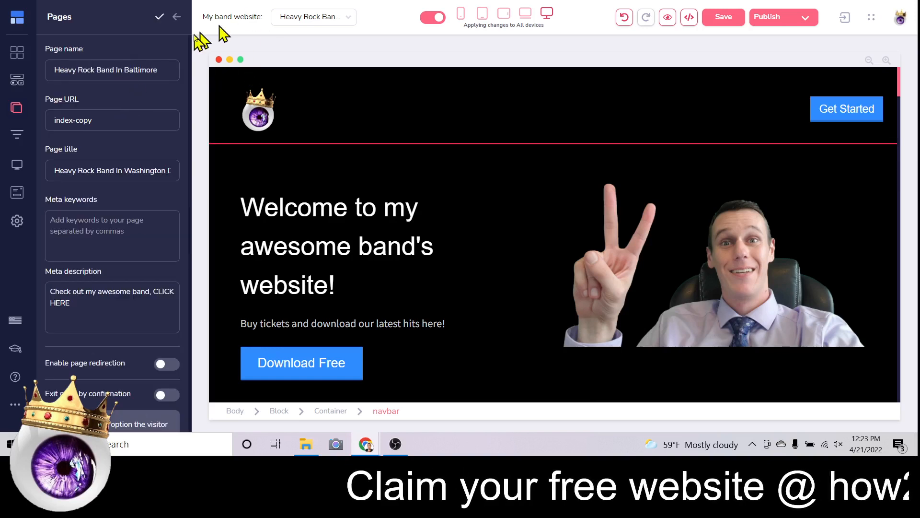
{"action": "left_click", "coordinate": [159, 19]}
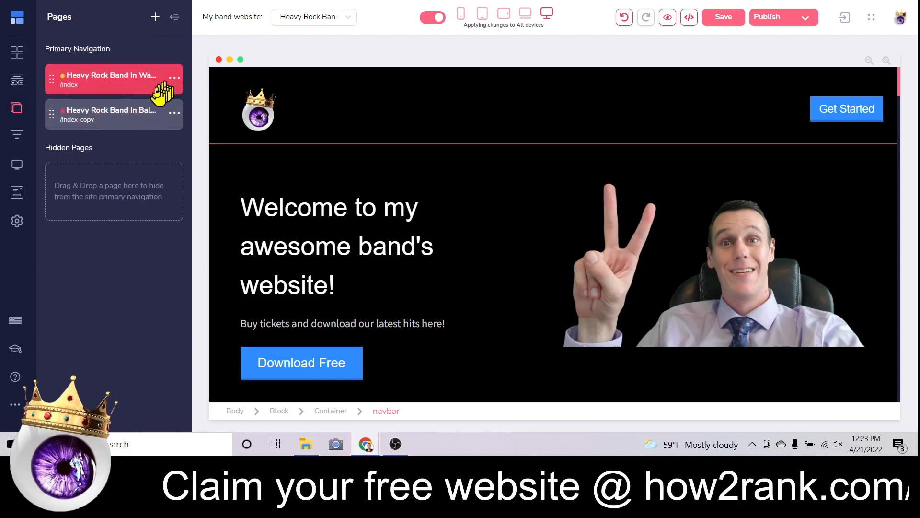
Open the /index-copy page in the editor from the pages list.
{"action": "left_click", "coordinate": [379, 243]}
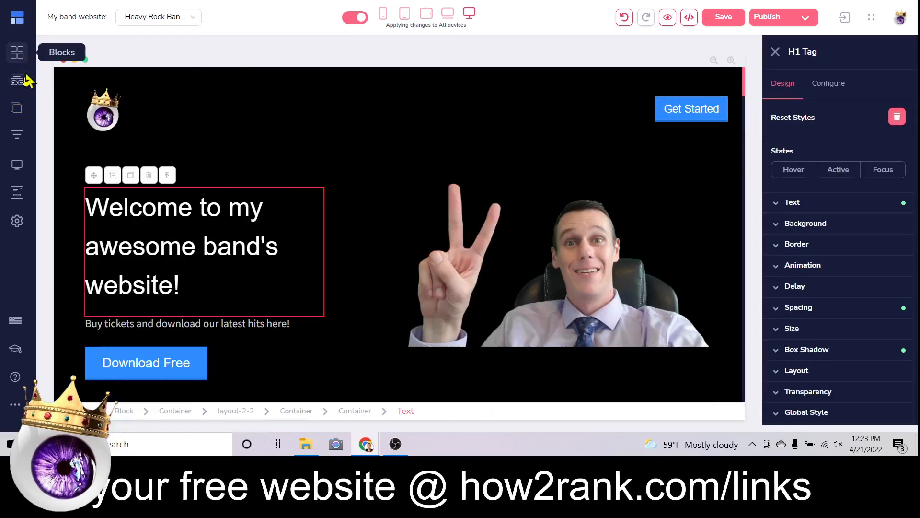
{"action": "left_click", "coordinate": [16, 114]}
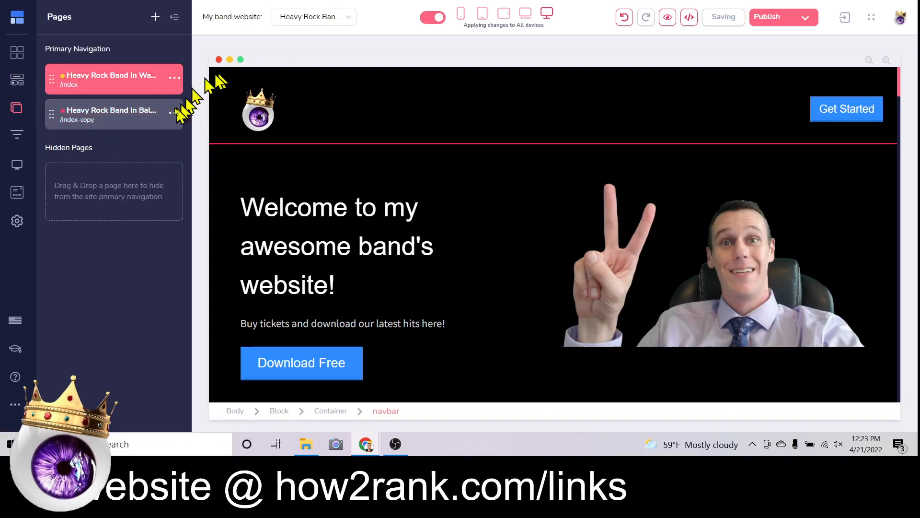
{"action": "left_click", "coordinate": [148, 123]}
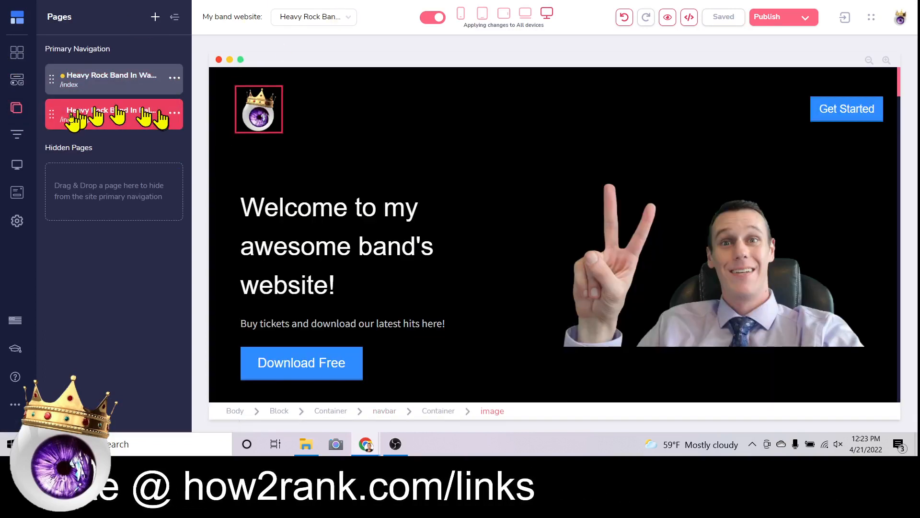
Rewrite the hero headline to 'Welcome to the best heavy metal band in Baltimore!' and save.
{"action": "left_click", "coordinate": [371, 267]}
{"action": "left_click_drag", "start_coordinate": [184, 288], "coordinate": [88, 206]}
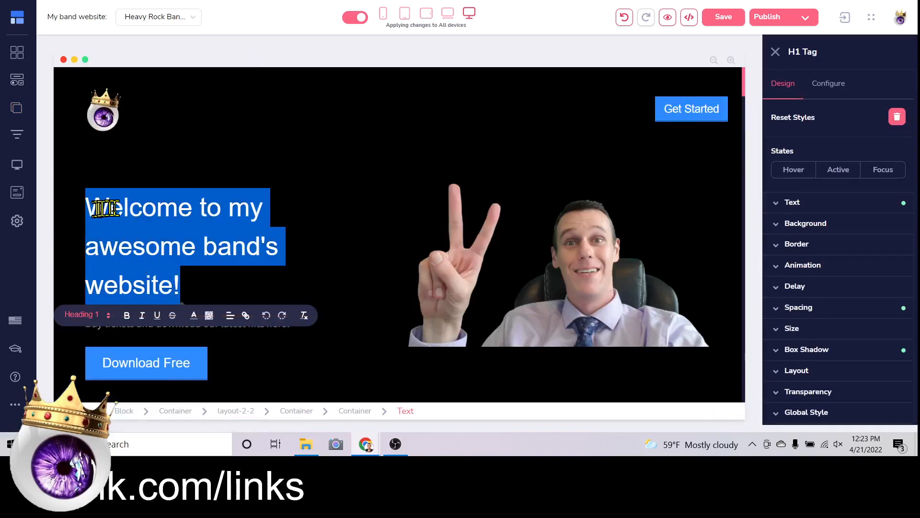
{"action": "left_click", "coordinate": [209, 225]}
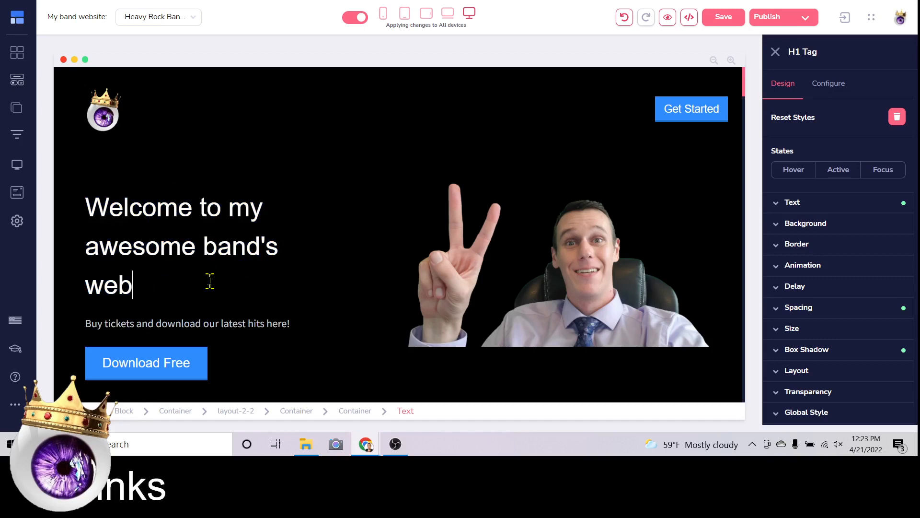
{"action": "key", "text": "BackSpace"}
{"action": "key", "text": "BackSpace"}
{"action": "key", "text": "BackSpace"}
{"action": "key", "text": "BackSpace"}
{"action": "key", "text": "BackSpace"}
{"action": "key", "text": "BackSpace"}
{"action": "key", "text": "BackSpace"}
{"action": "key", "text": "BackSpace"}
{"action": "key", "text": "BackSpace"}
{"action": "key", "text": "BackSpace"}
{"action": "key", "text": "BackSpace"}
{"action": "key", "text": "BackSpace"}
{"action": "key", "text": "BackSpace"}
{"action": "key", "text": "BackSpace"}
{"action": "key", "text": "BackSpace"}
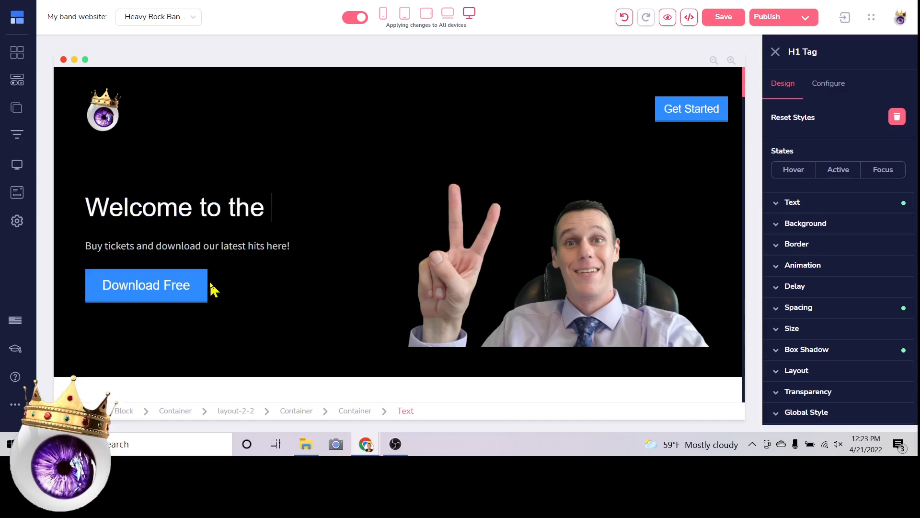
{"action": "type", "text": "the best heavy"}
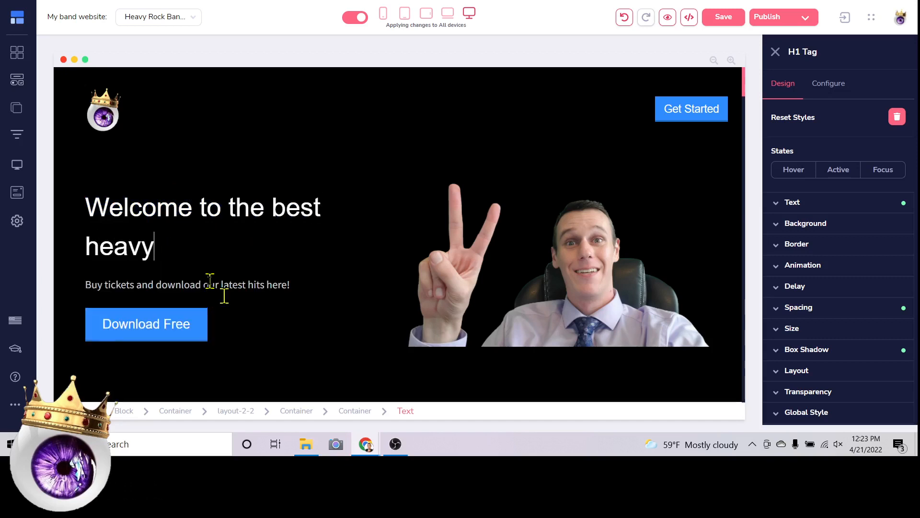
{"action": "type", "text": " metal band in Baltimore!"}
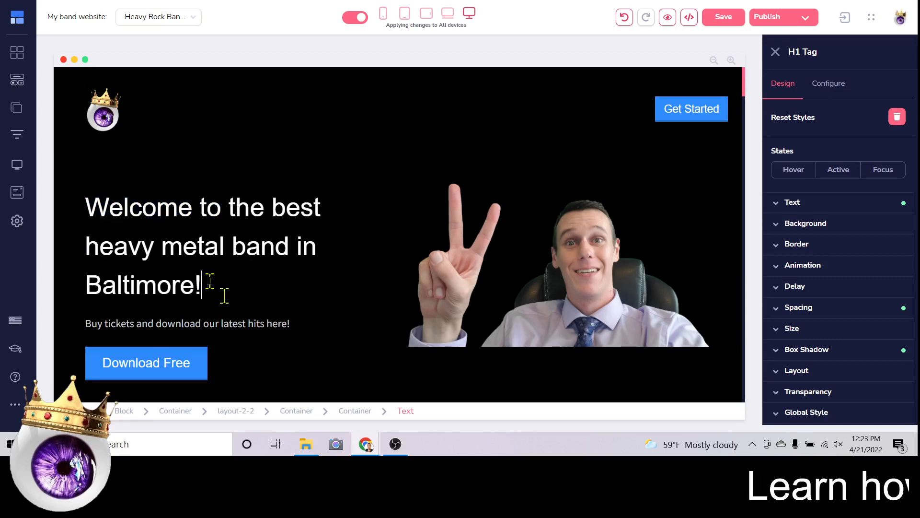
{"action": "left_click", "coordinate": [724, 19]}
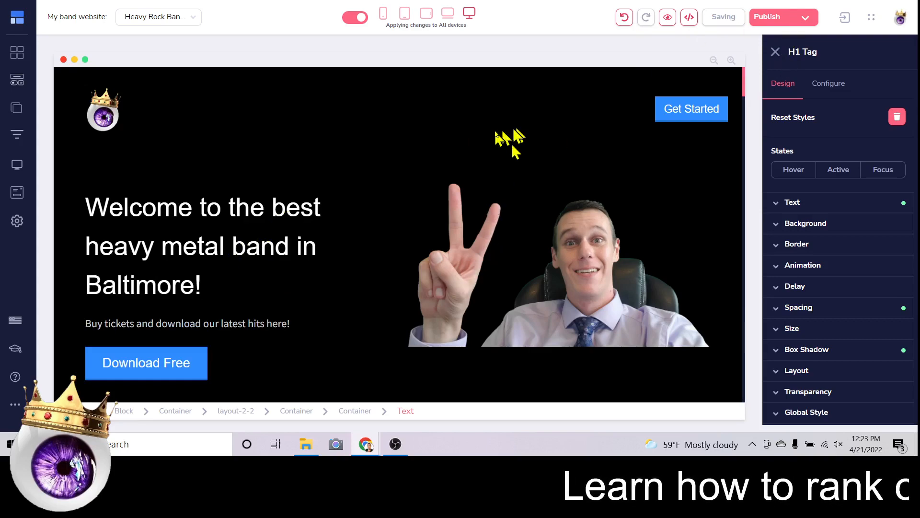
Review the Baltimore page and publish the website.
{"action": "scroll", "coordinate": [499, 181], "scroll_direction": "down", "scroll_amount": 10}
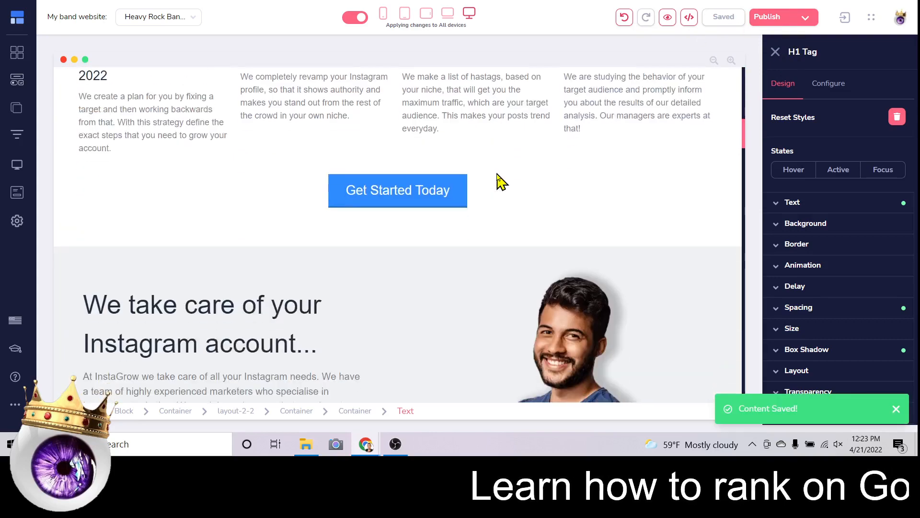
{"action": "scroll", "coordinate": [143, 113], "scroll_direction": "down", "scroll_amount": 1}
{"action": "scroll", "coordinate": [142, 109], "scroll_direction": "up", "scroll_amount": 3}
{"action": "scroll", "coordinate": [136, 150], "scroll_direction": "down", "scroll_amount": 1}
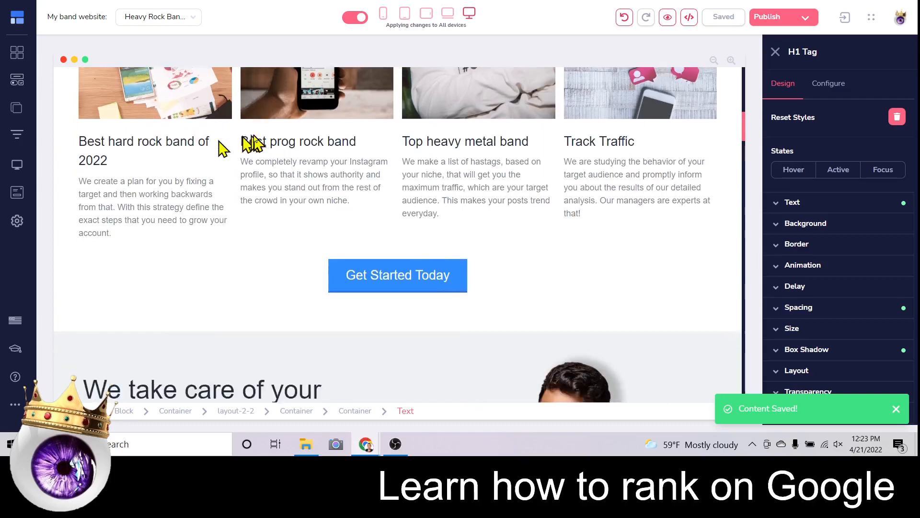
{"action": "scroll", "coordinate": [257, 144], "scroll_direction": "down", "scroll_amount": 20}
{"action": "scroll", "coordinate": [256, 144], "scroll_direction": "up", "scroll_amount": 8}
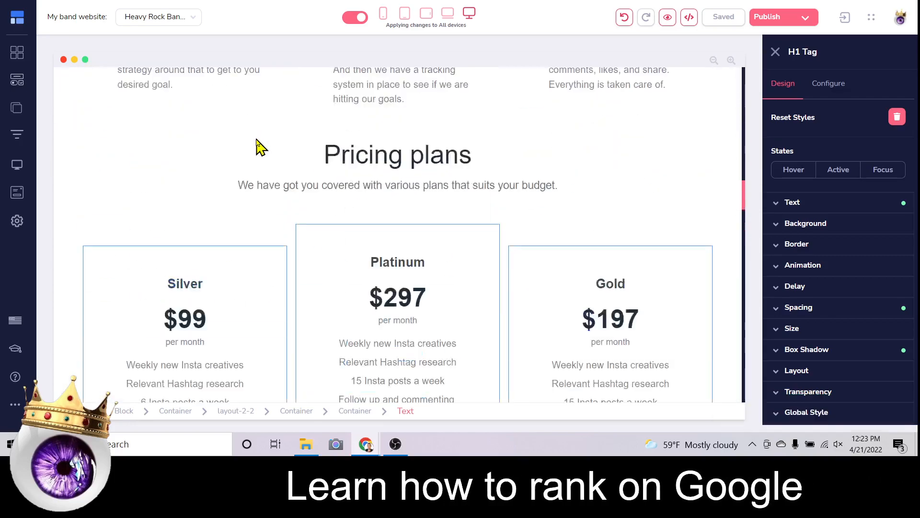
{"action": "scroll", "coordinate": [259, 146], "scroll_direction": "up", "scroll_amount": 12}
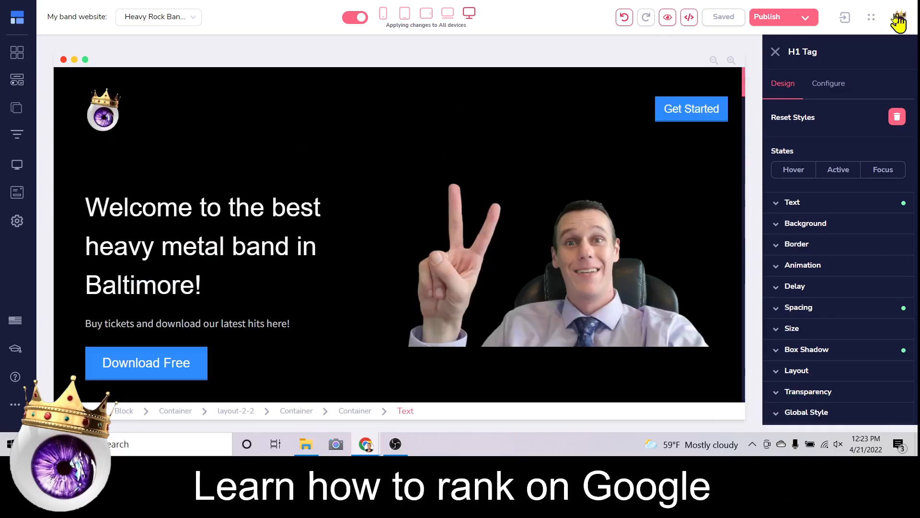
{"action": "left_click", "coordinate": [762, 19]}
{"action": "left_click", "coordinate": [806, 285]}
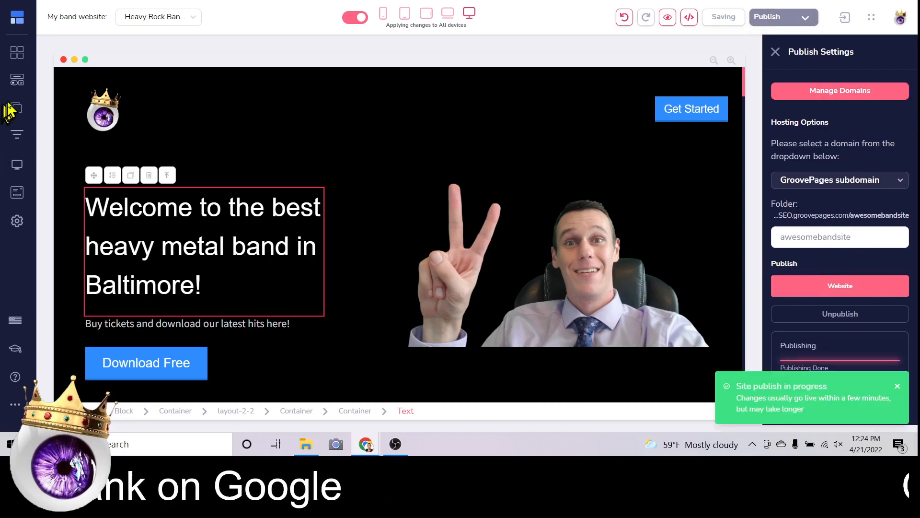
Start cloning the /index-copy page from the pages list.
{"action": "left_click", "coordinate": [16, 111]}
{"action": "left_click", "coordinate": [174, 112]}
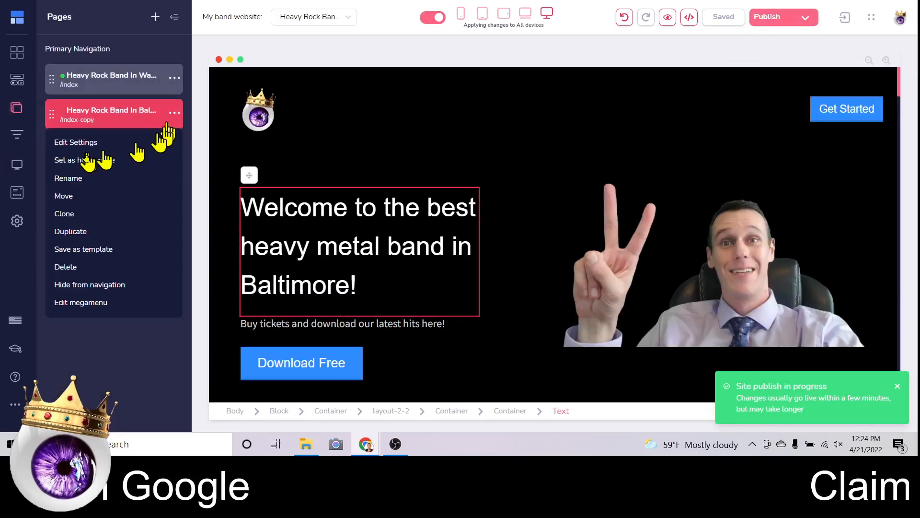
{"action": "left_click", "coordinate": [80, 215]}
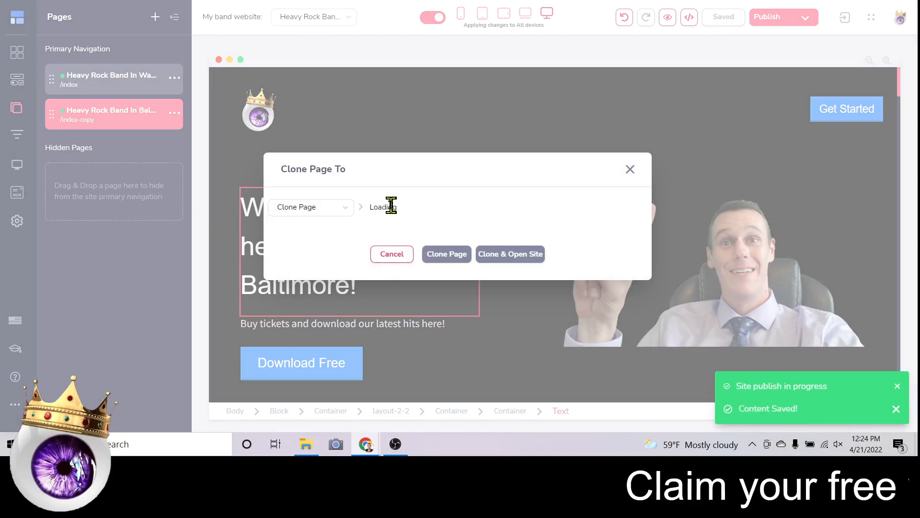
Clone /index-copy into This Site under Primary Navigation.
{"action": "left_click", "coordinate": [390, 211]}
{"action": "left_click", "coordinate": [393, 228]}
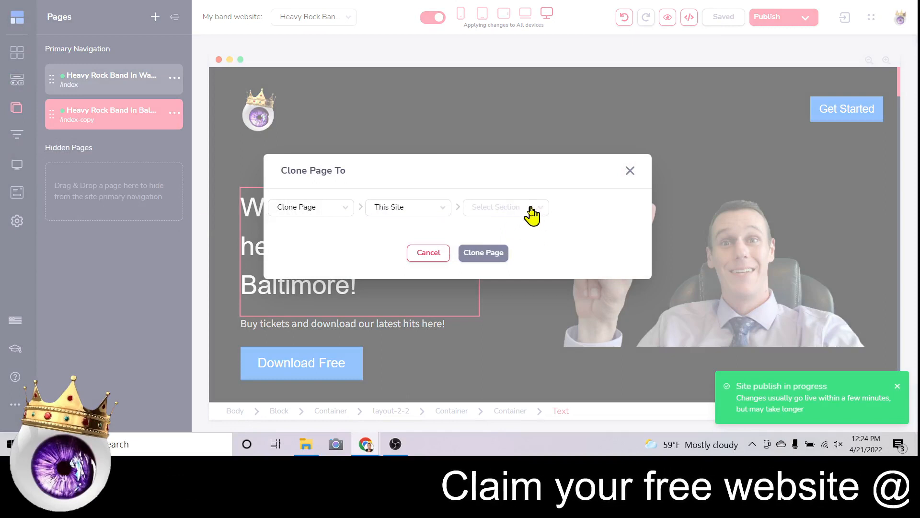
{"action": "left_click", "coordinate": [492, 214]}
{"action": "left_click", "coordinate": [489, 245]}
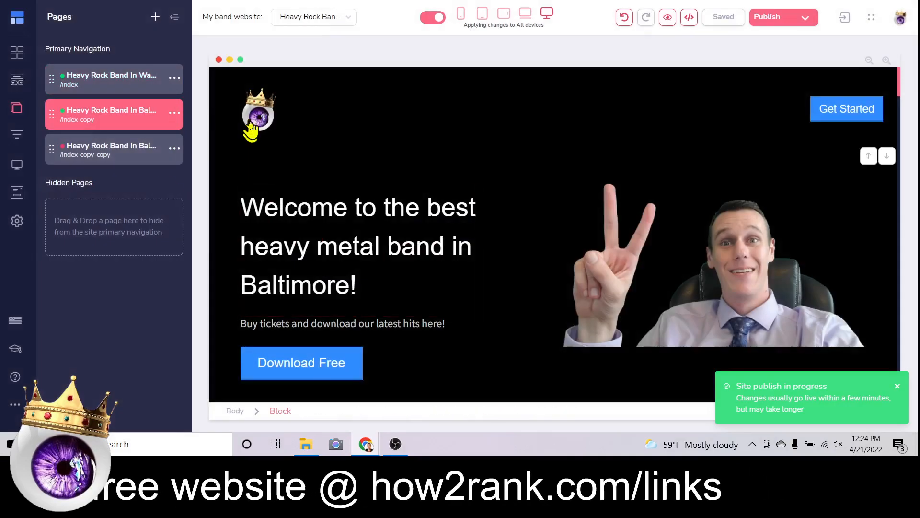
Load the new /index-copy-copy page in the editor and bring up its options.
{"action": "left_click", "coordinate": [148, 154]}
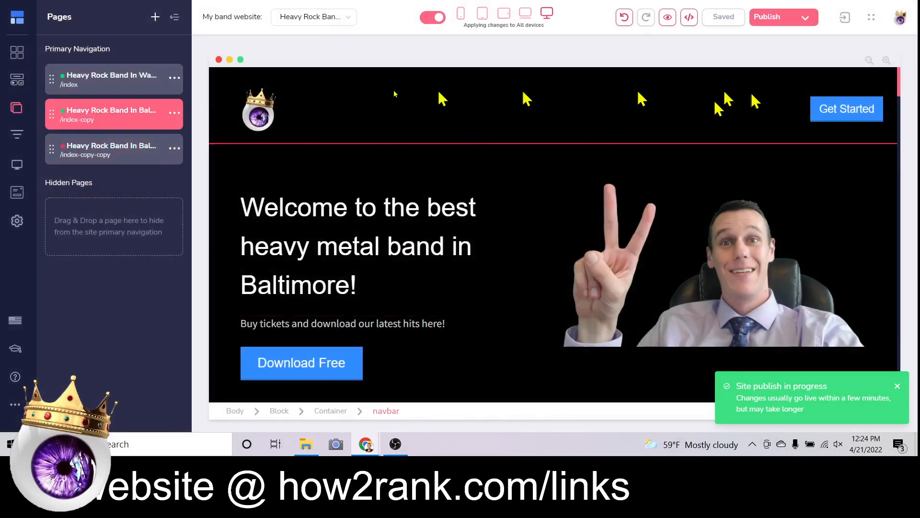
{"action": "left_click", "coordinate": [114, 162]}
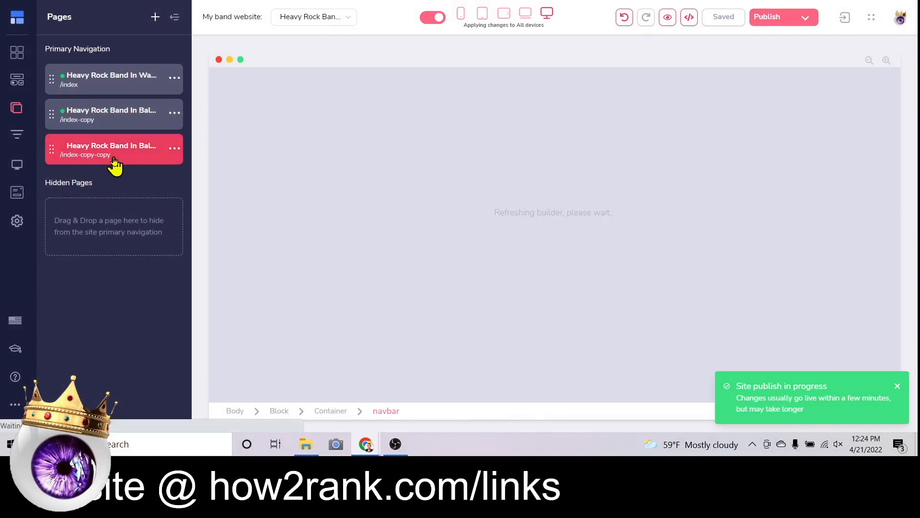
{"action": "left_click", "coordinate": [175, 149]}
Set the page URL to heavy-rock-band-in-miami and change Washington DC to Miami in the title.
{"action": "left_click", "coordinate": [68, 177]}
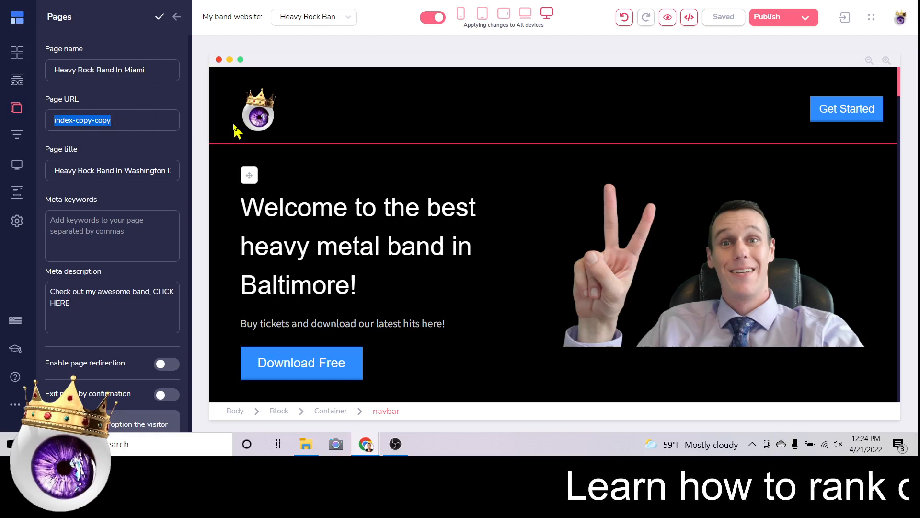
{"action": "type", "text": "heavy"}
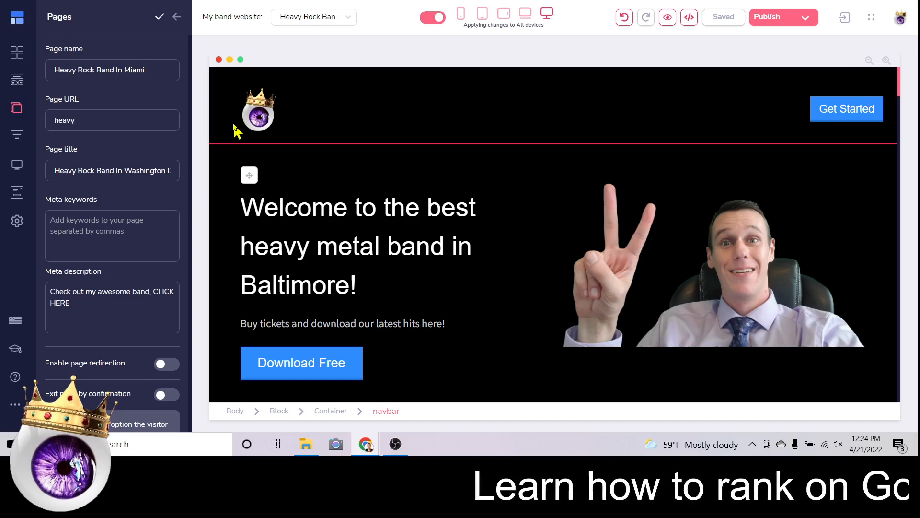
{"action": "type", "text": "-rock-ba"}
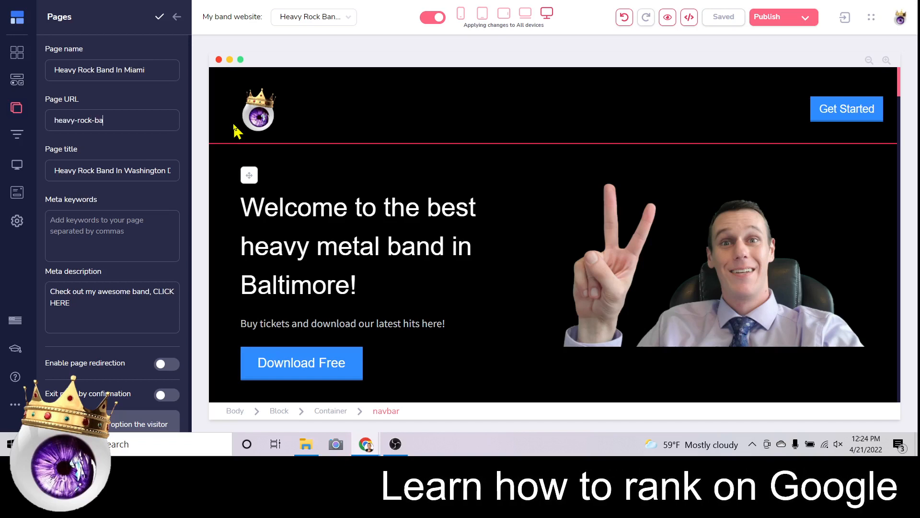
{"action": "type", "text": "nd-in"}
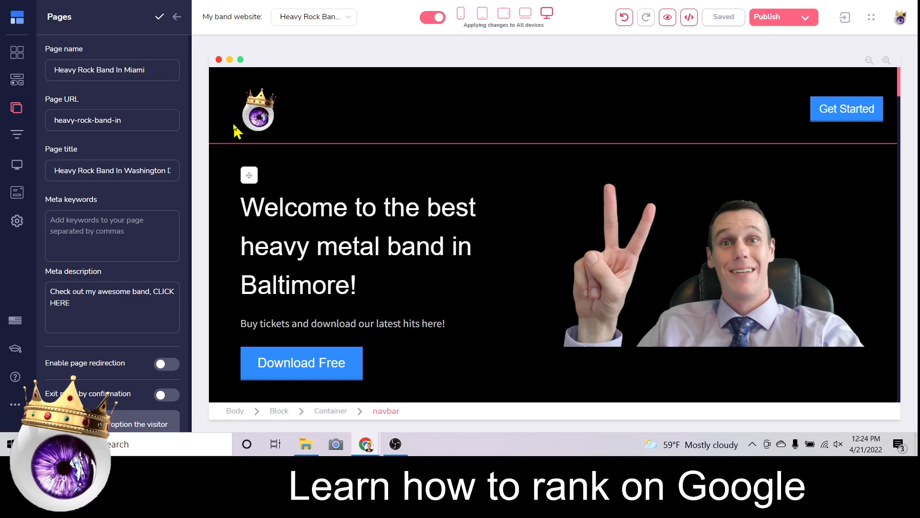
{"action": "type", "text": "-miami"}
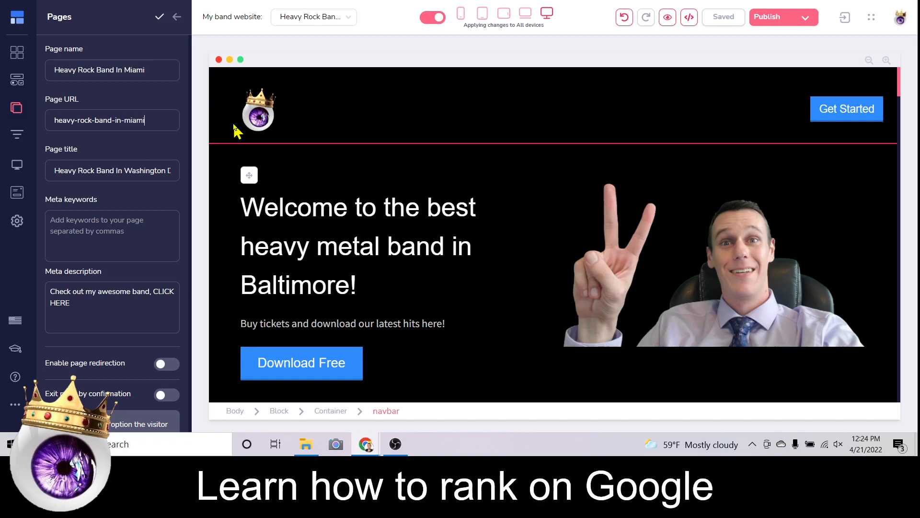
{"action": "double_click", "coordinate": [106, 171]}
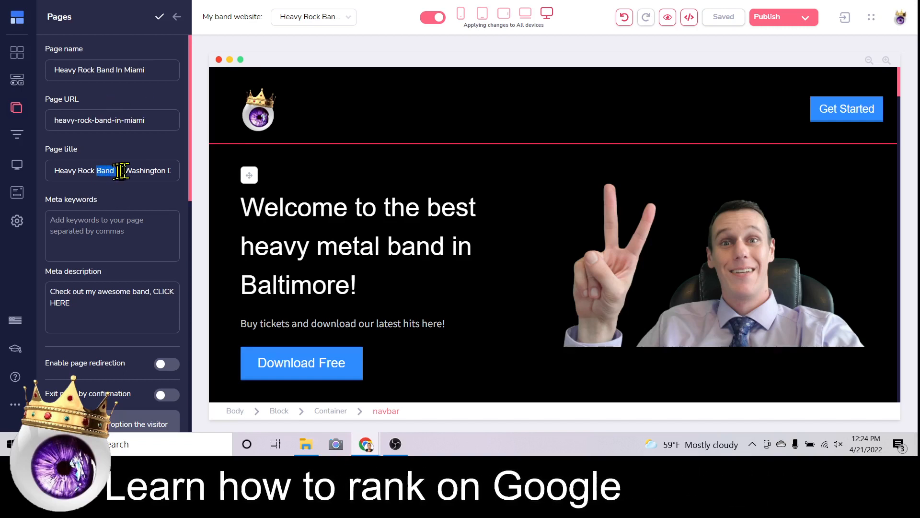
{"action": "left_click_drag", "start_coordinate": [125, 171], "coordinate": [215, 180]}
{"action": "type", "text": "Mia"}
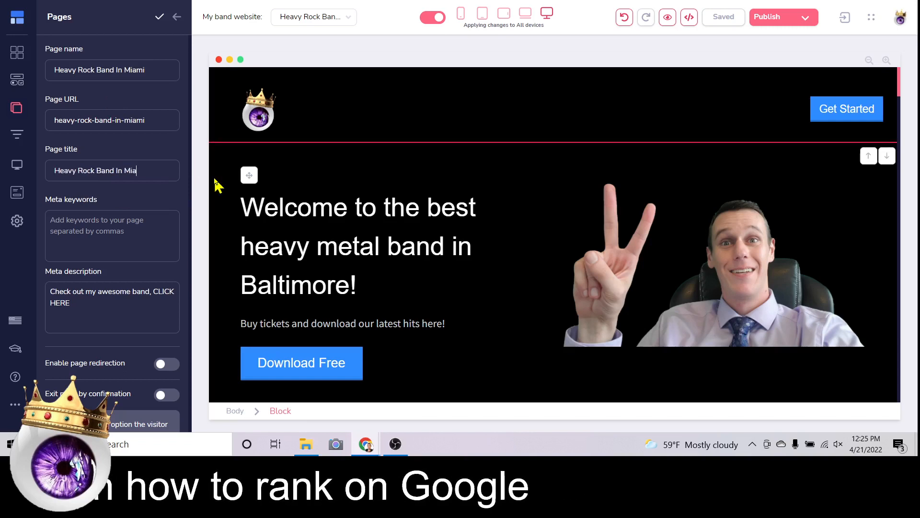
{"action": "type", "text": "mi"}
{"action": "left_click", "coordinate": [159, 18]}
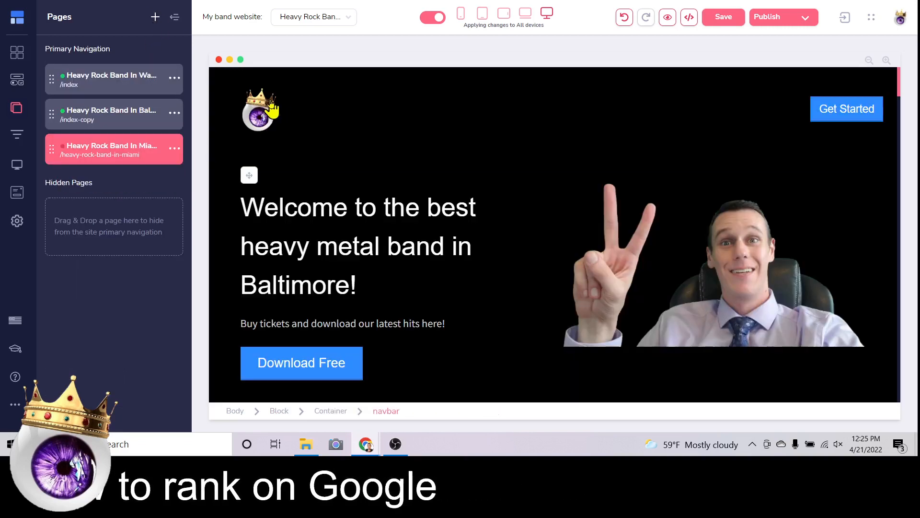
Change the headline's ending from 'Baltimore!' to 'Miami!'.
{"action": "left_click", "coordinate": [83, 79]}
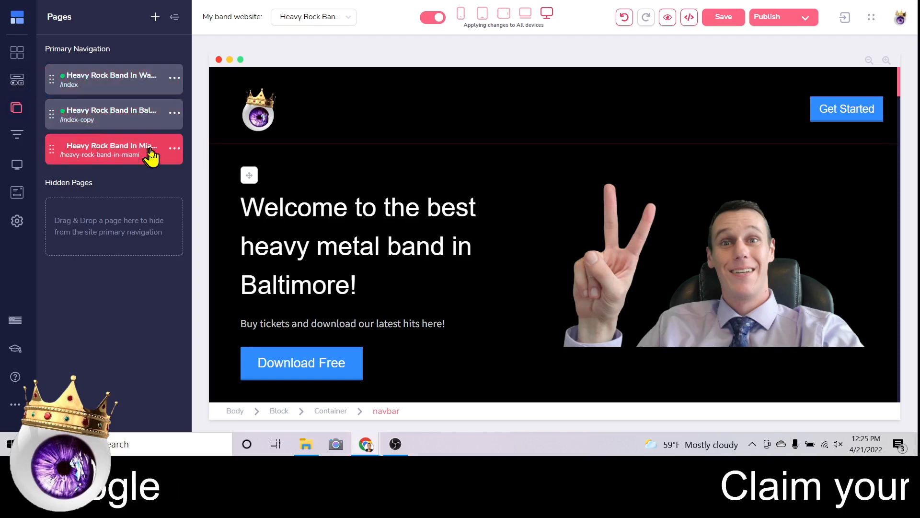
{"action": "left_click", "coordinate": [434, 288]}
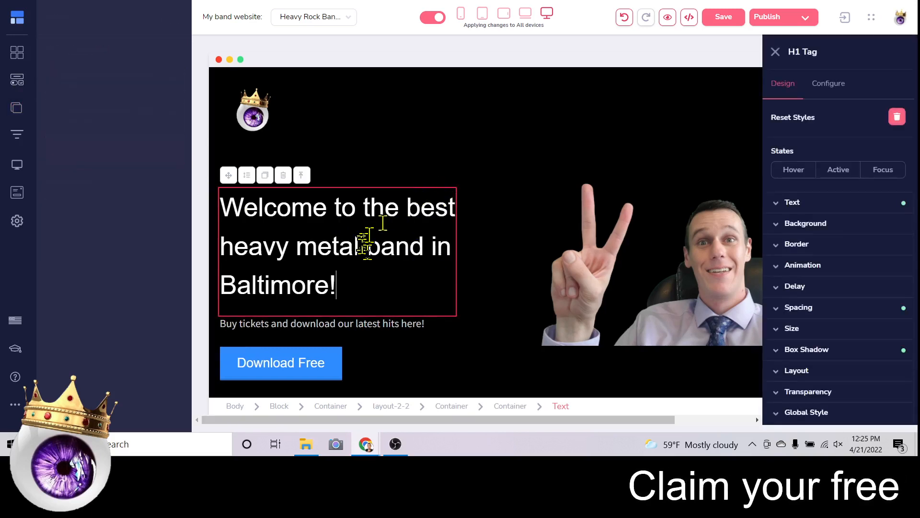
{"action": "left_click_drag", "start_coordinate": [199, 287], "coordinate": [94, 286]}
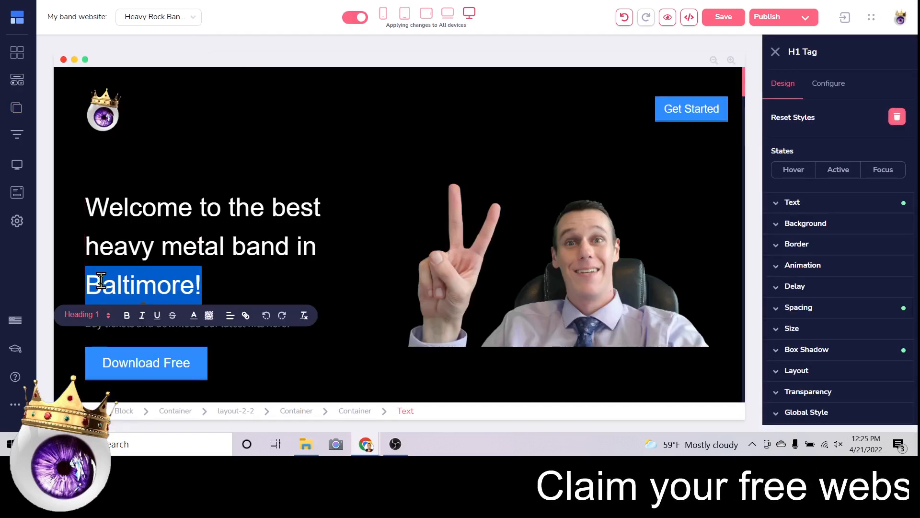
{"action": "type", "text": "Miami!"}
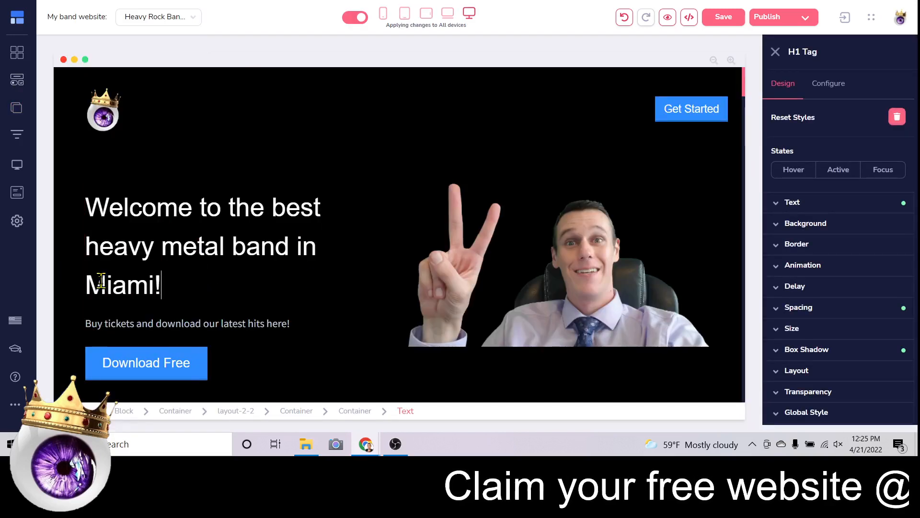
Save and publish the site as a website, then show the pages list.
{"action": "left_click", "coordinate": [714, 19]}
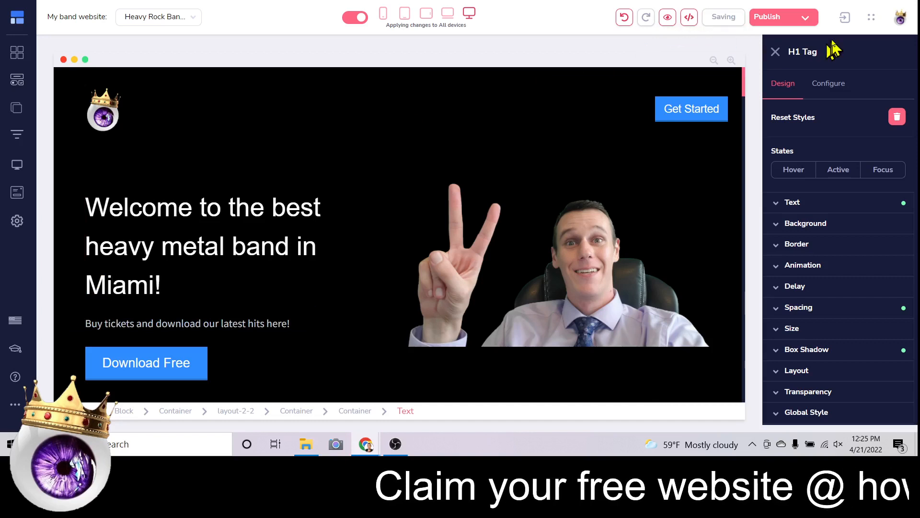
{"action": "left_click", "coordinate": [805, 20]}
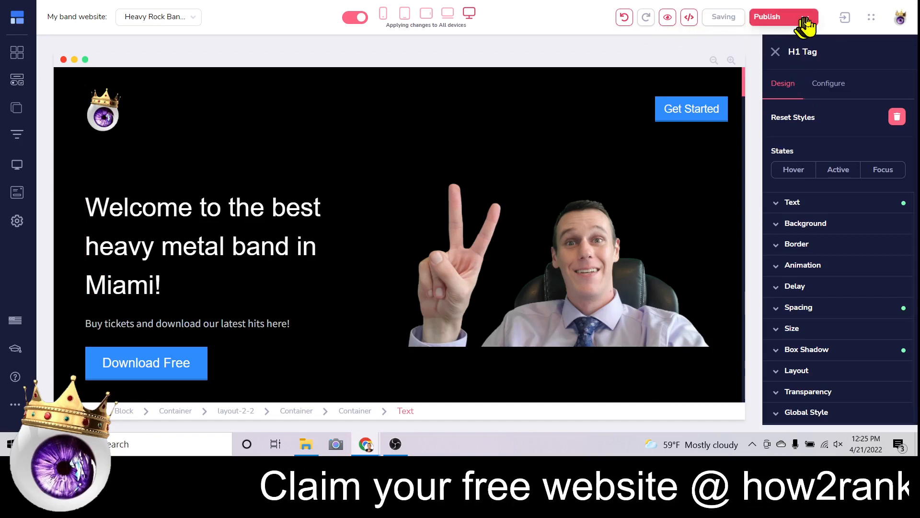
{"action": "left_click", "coordinate": [863, 287]}
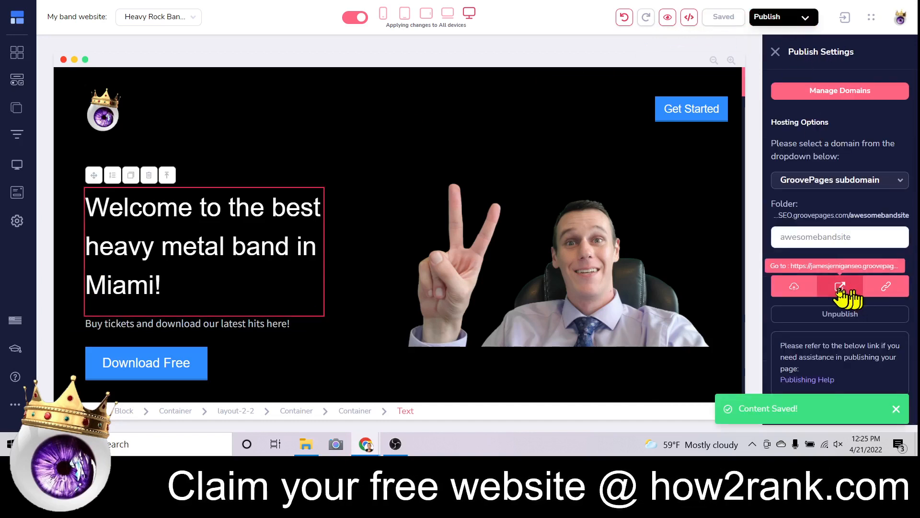
{"action": "left_click", "coordinate": [16, 110]}
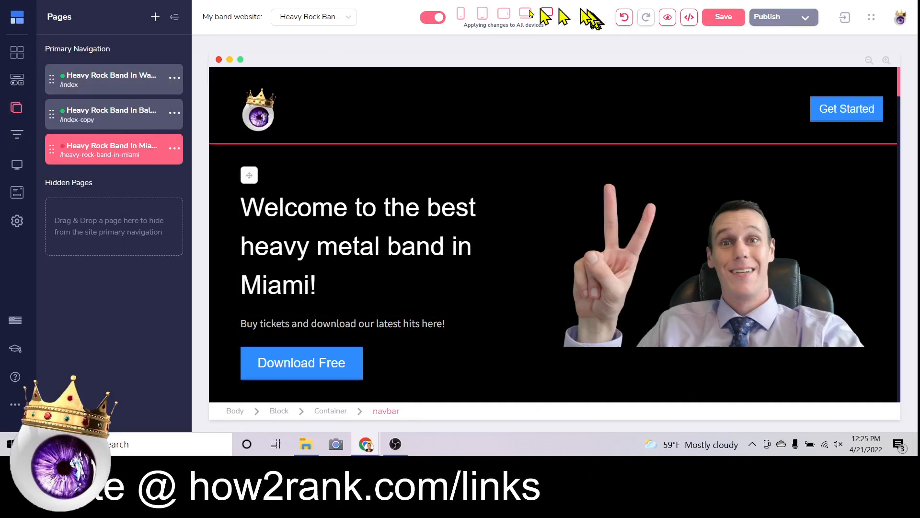
{"action": "left_click", "coordinate": [460, 19]}
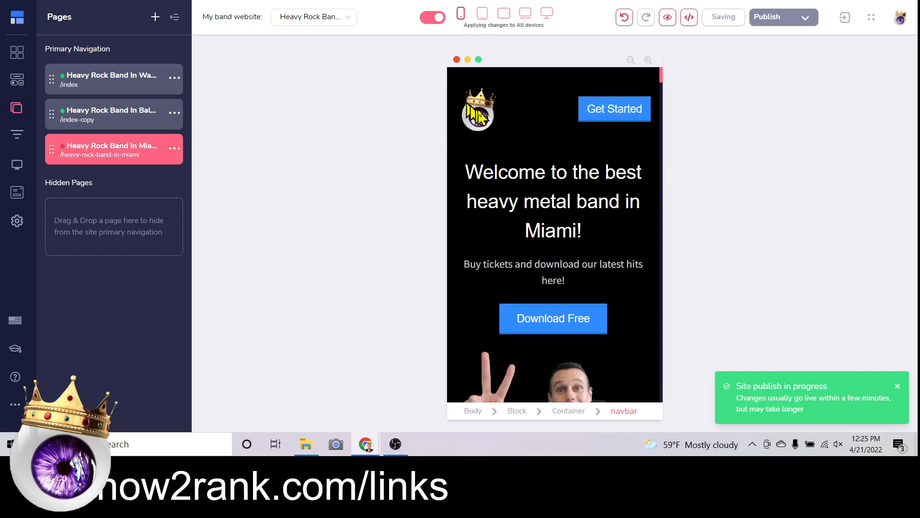
{"action": "scroll", "coordinate": [570, 221], "scroll_direction": "down", "scroll_amount": 6}
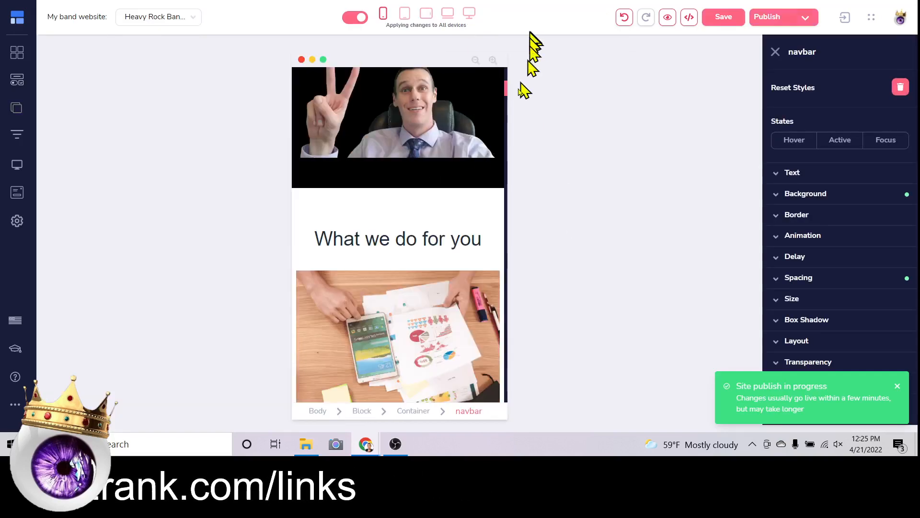
{"action": "scroll", "coordinate": [457, 207], "scroll_direction": "up", "scroll_amount": 6}
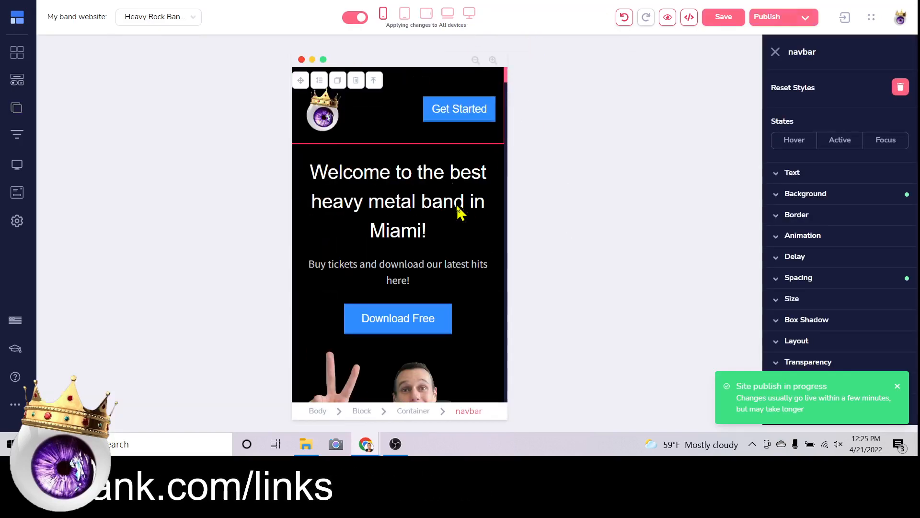
{"action": "left_click", "coordinate": [469, 14]}
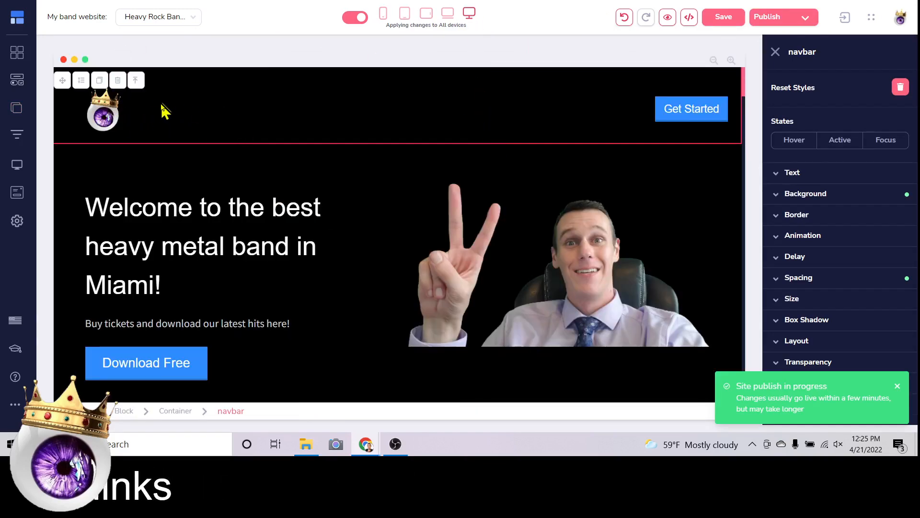
{"action": "left_click", "coordinate": [16, 114]}
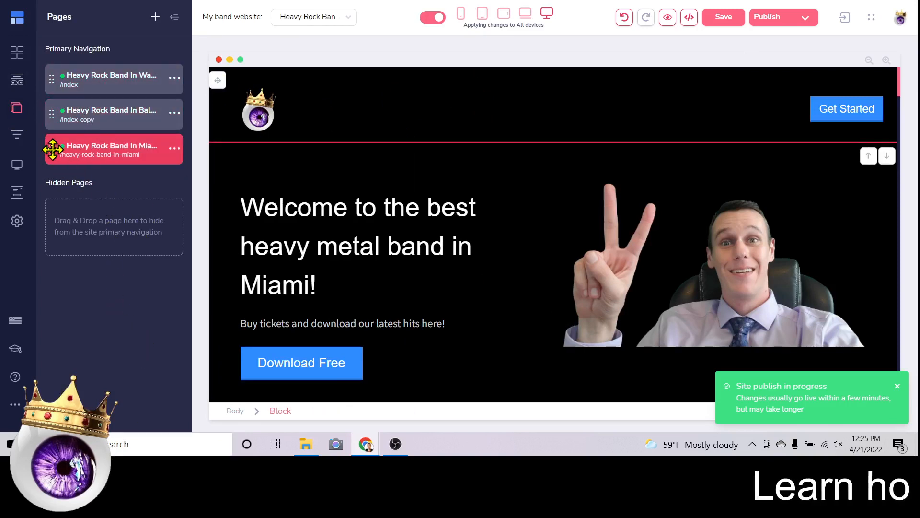
Drag the Miami and Baltimore pages into Hidden Pages, leaving only /index in Primary Navigation.
{"action": "left_click_drag", "start_coordinate": [52, 150], "coordinate": [55, 226]}
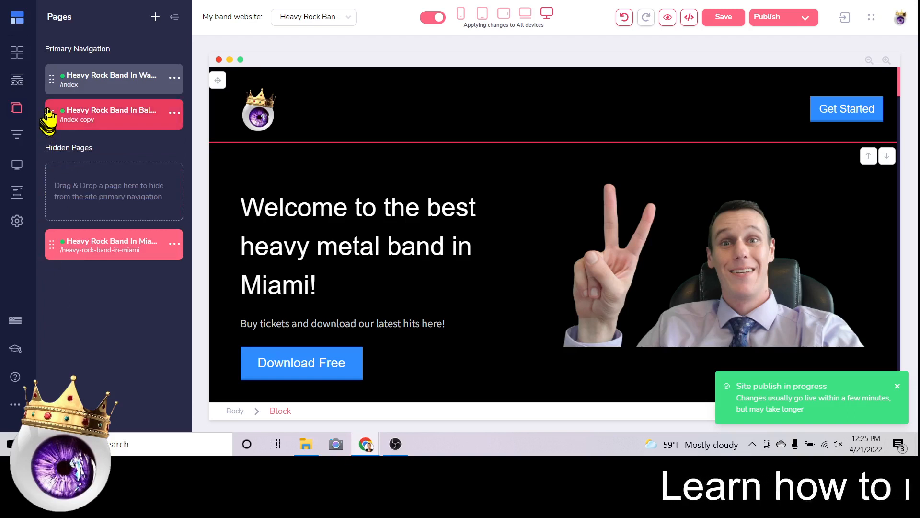
{"action": "left_click_drag", "start_coordinate": [48, 115], "coordinate": [56, 218]}
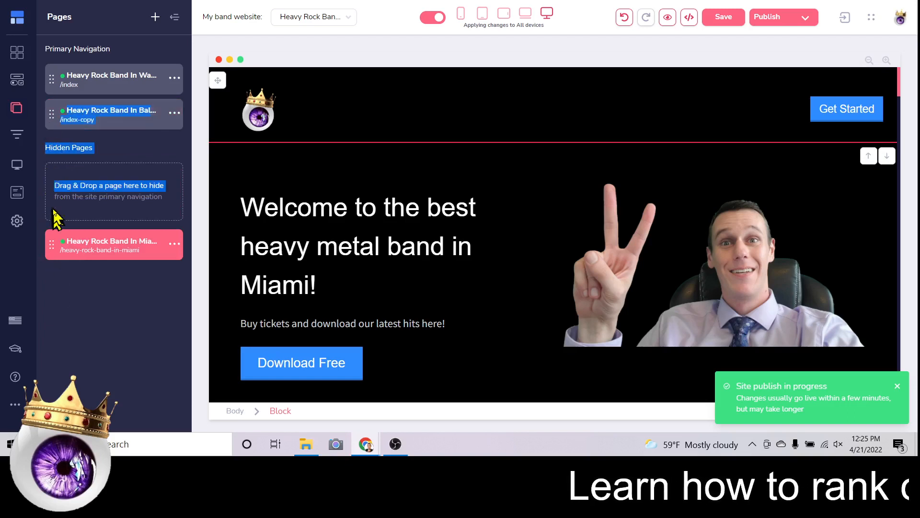
{"action": "left_click", "coordinate": [53, 112]}
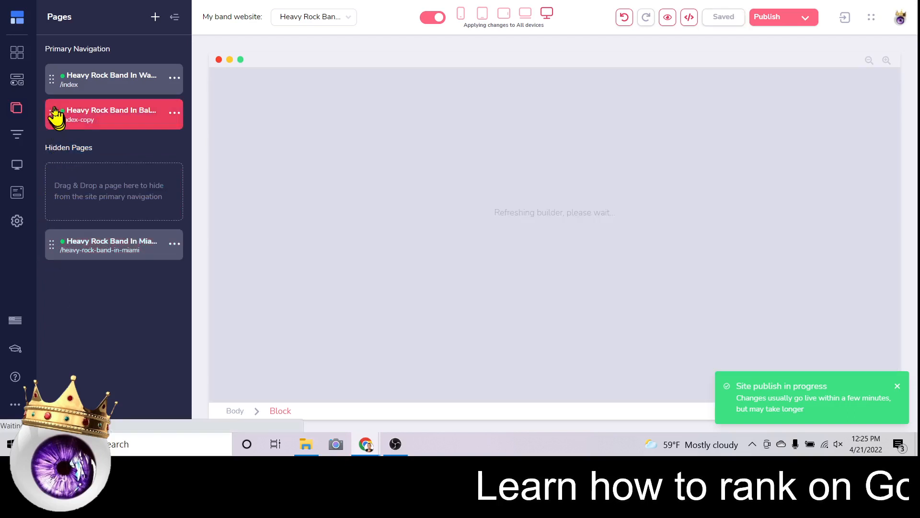
{"action": "left_click_drag", "start_coordinate": [56, 114], "coordinate": [57, 254]}
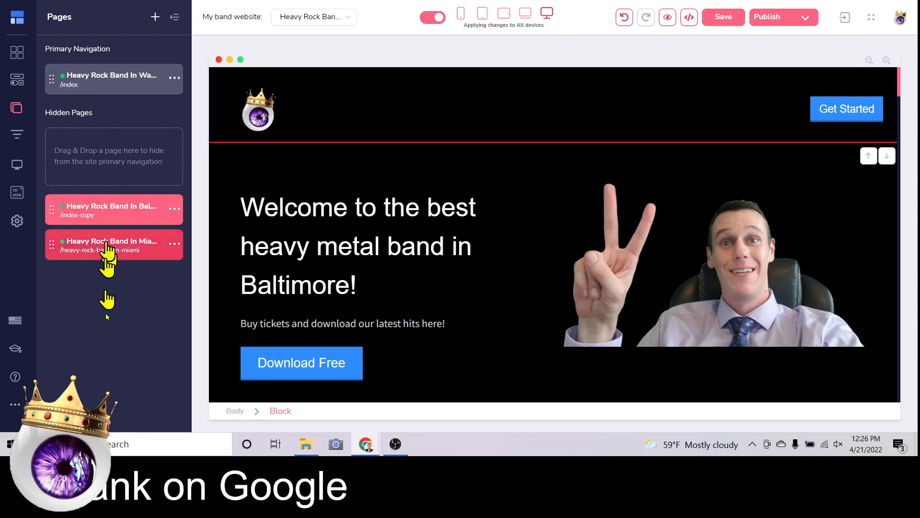
{"action": "mouse_move", "coordinate": [62, 209]}
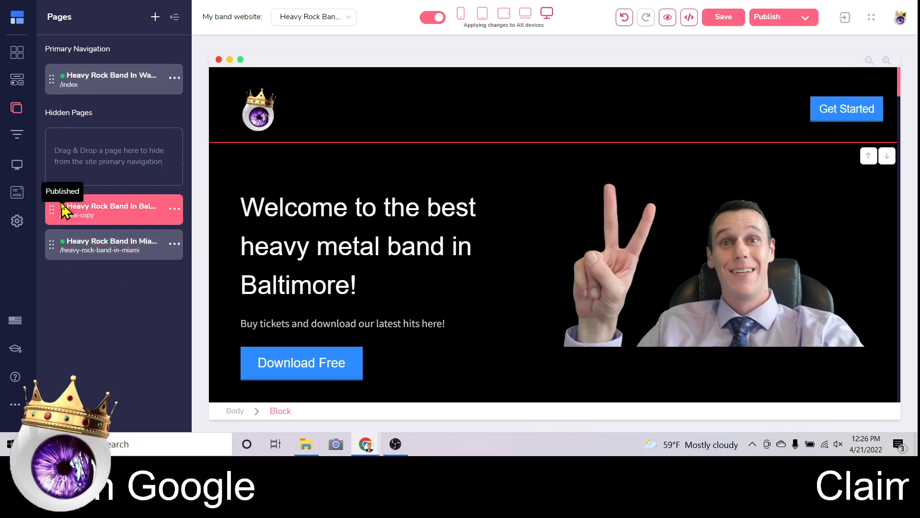
{"action": "left_click", "coordinate": [96, 89]}
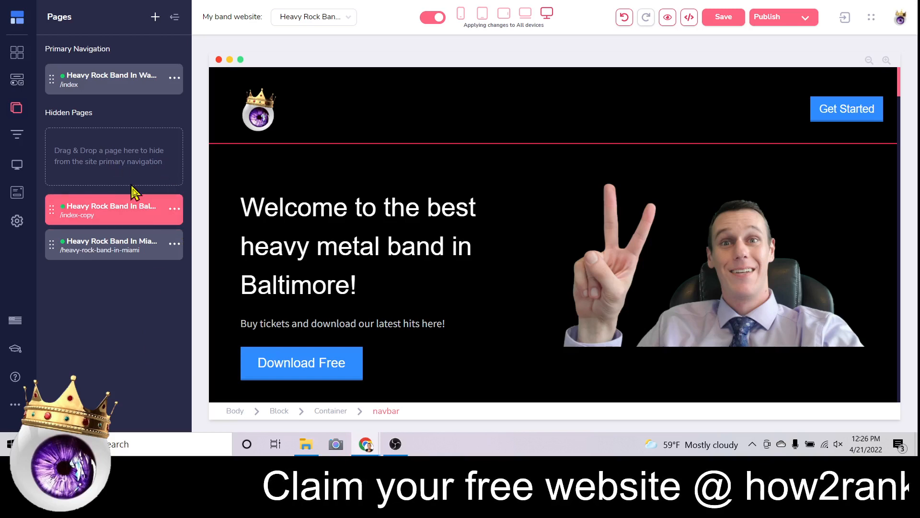
In the homepage settings, replace meta keywords with 'lawn care ohio, grass cutting ohio, weed pulling ohio'.
{"action": "left_click", "coordinate": [259, 213]}
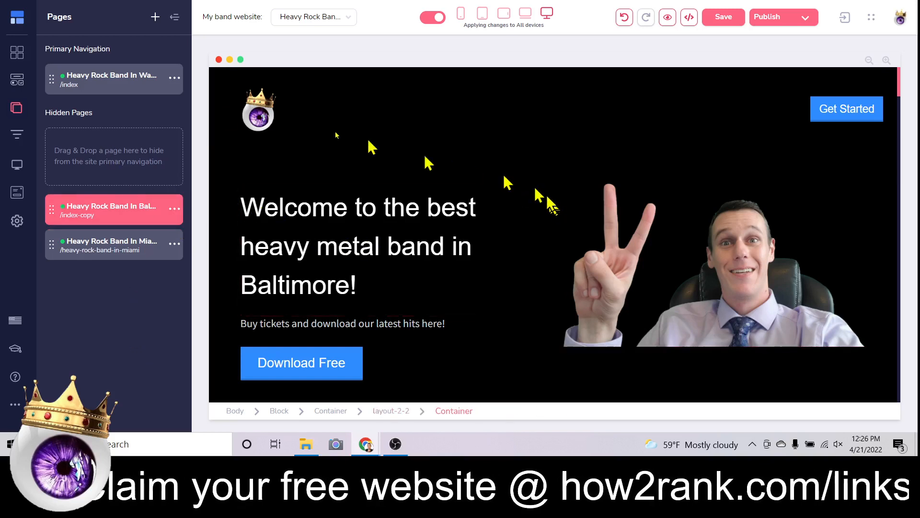
{"action": "left_click", "coordinate": [176, 80]}
{"action": "left_click", "coordinate": [93, 109]}
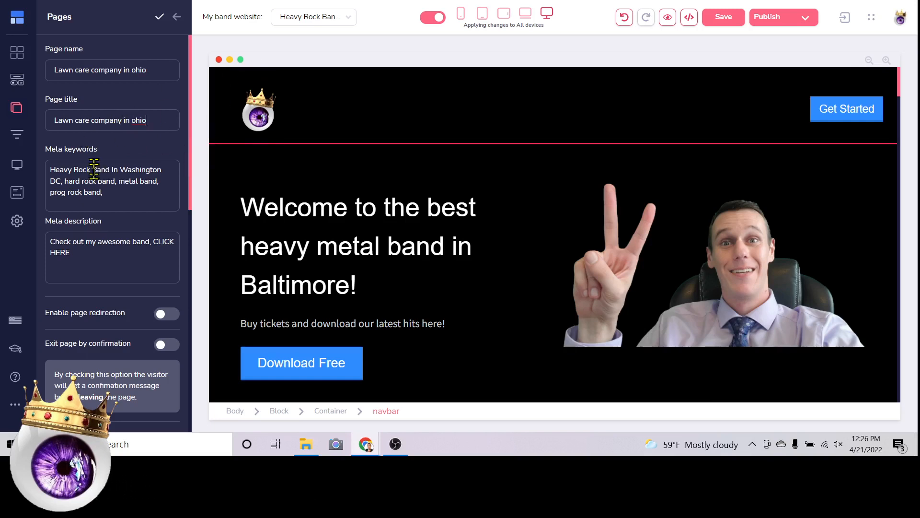
{"action": "key", "text": "BackSpace"}
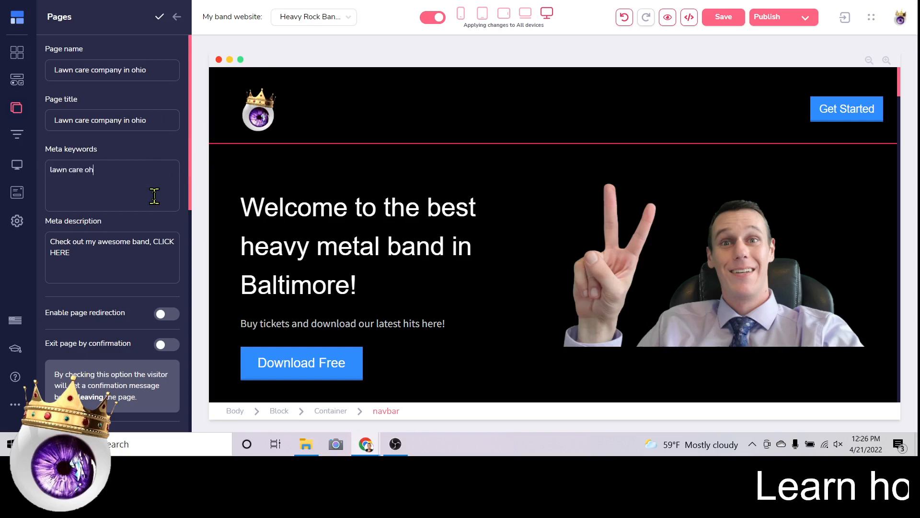
{"action": "type", "text": "lawn care ohio, "}
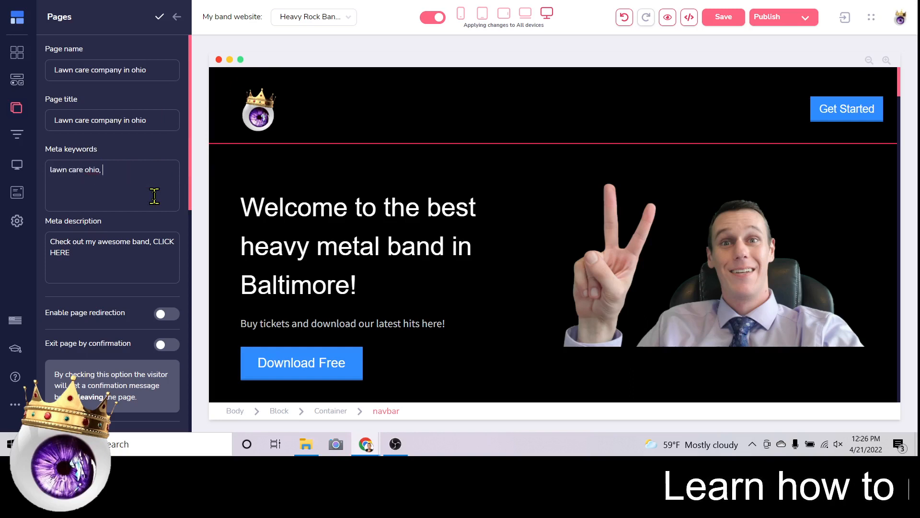
{"action": "type", "text": "grass cutting "}
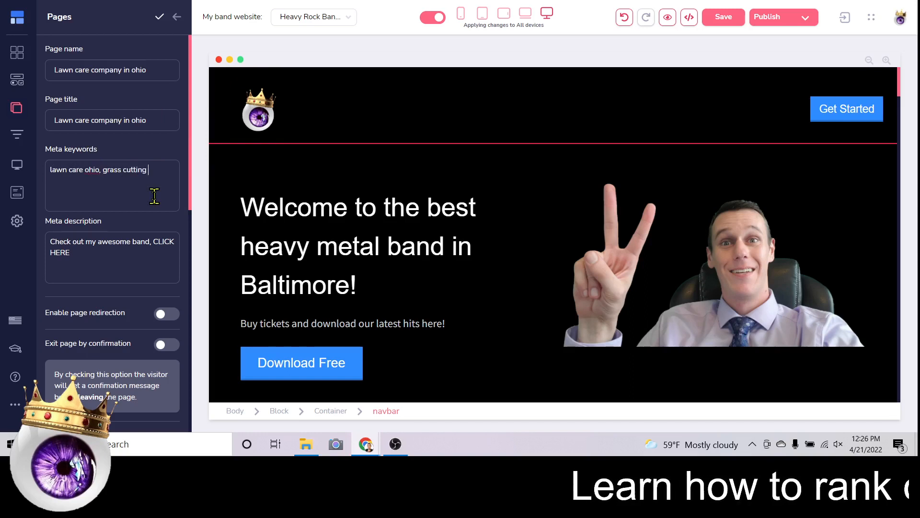
{"action": "type", "text": "ohio, weed p"}
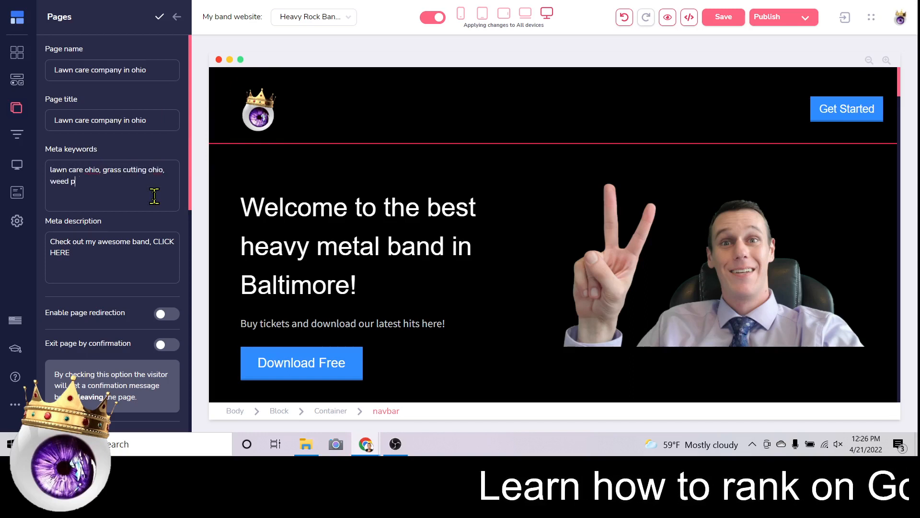
{"action": "type", "text": "ulliong ohio,"}
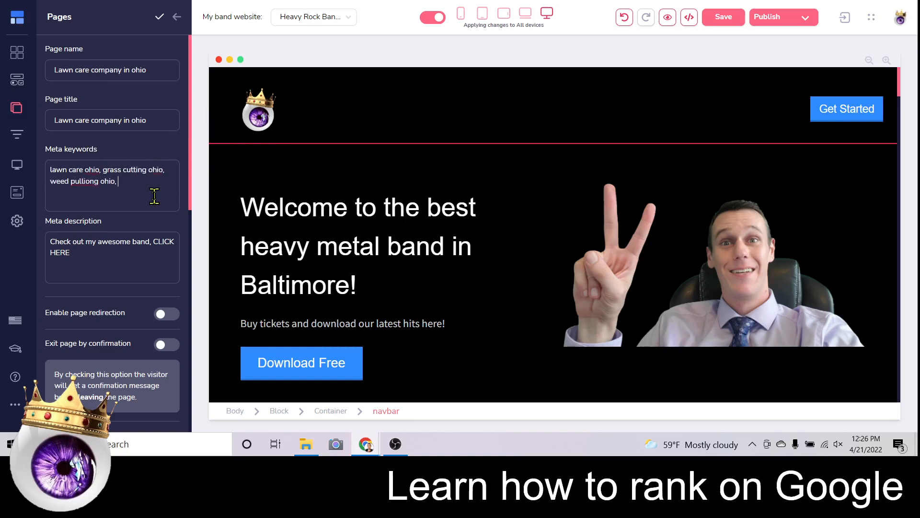
{"action": "left_click", "coordinate": [82, 181]}
{"action": "key", "text": "Delete"}
{"action": "left_click", "coordinate": [298, 207]}
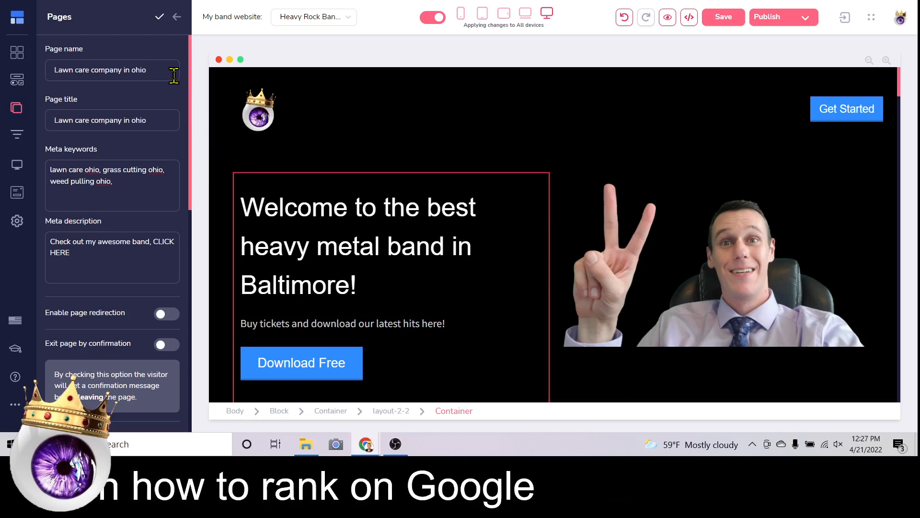
Confirm the homepage settings with the checkmark and return to the Pages list.
{"action": "left_click", "coordinate": [159, 17]}
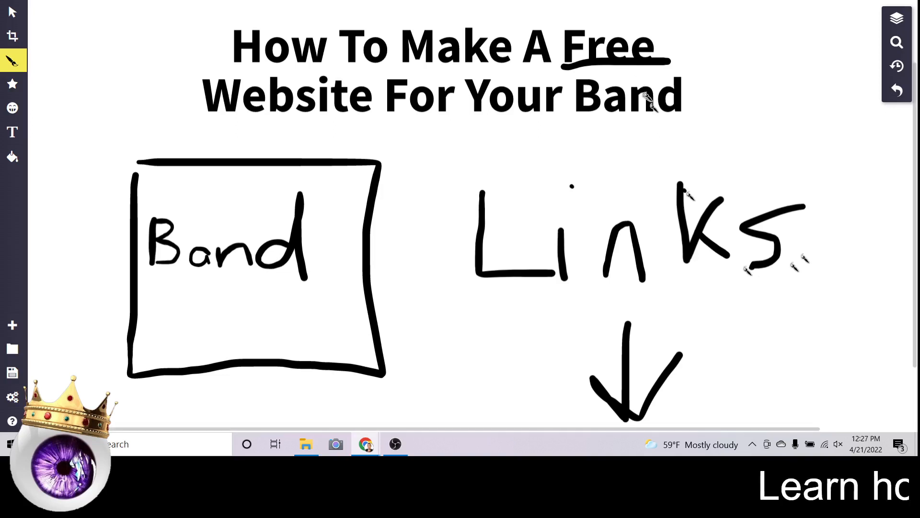
Undo five strokes to erase the handwritten 'Links'.
{"action": "left_click", "coordinate": [895, 91]}
{"action": "left_click", "coordinate": [895, 91]}
{"action": "left_click", "coordinate": [895, 91]}
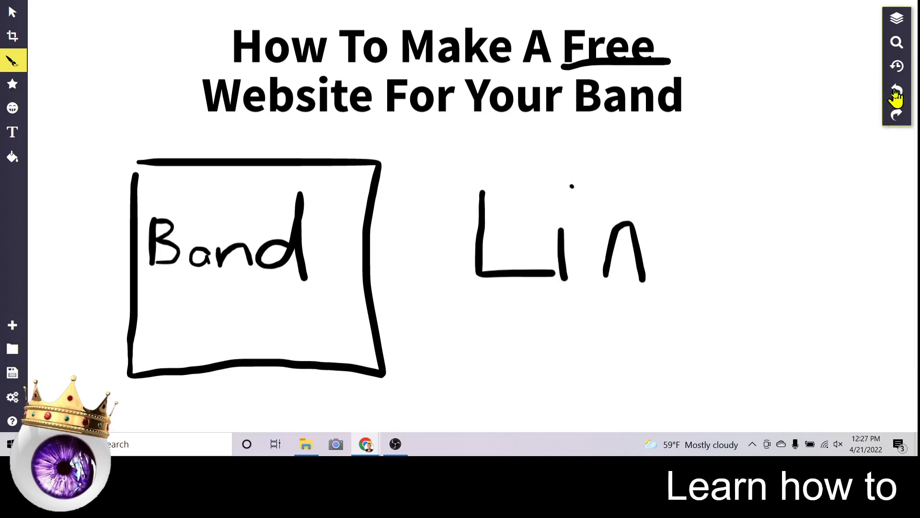
{"action": "left_click", "coordinate": [895, 91]}
{"action": "left_click", "coordinate": [895, 91]}
{"action": "left_click", "coordinate": [895, 91]}
{"action": "left_click", "coordinate": [896, 91]}
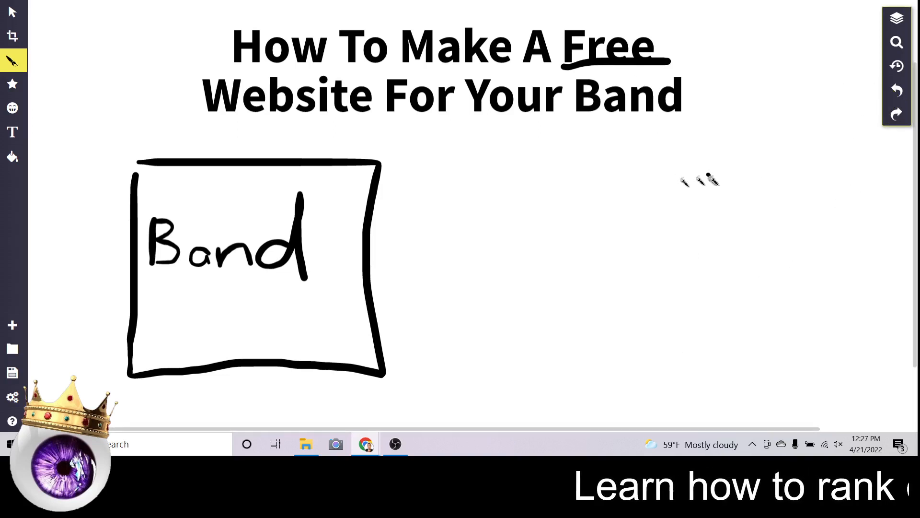
Sketch an arrow toward the Band box, then undo both strokes to remove it.
{"action": "left_click_drag", "start_coordinate": [712, 175], "coordinate": [432, 178]}
{"action": "left_click_drag", "start_coordinate": [494, 157], "coordinate": [516, 204]}
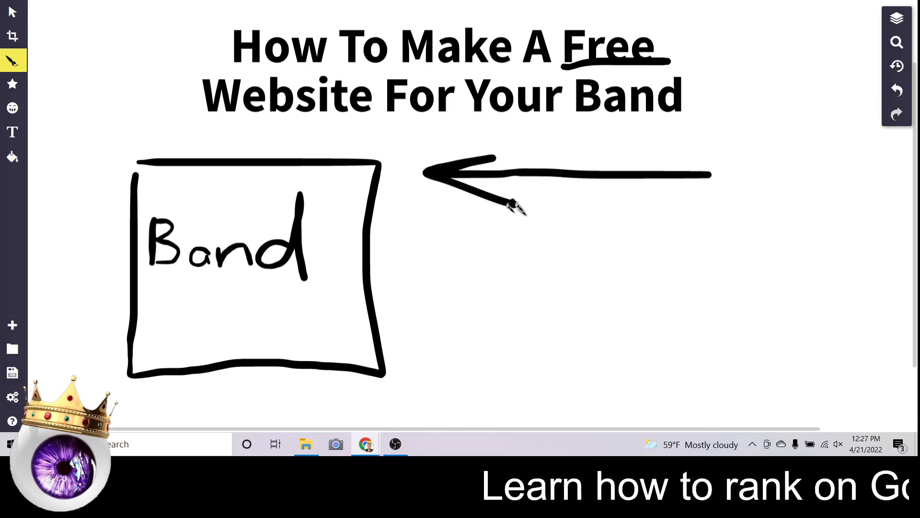
{"action": "mouse_move", "coordinate": [711, 221]}
{"action": "left_mouse_down"}
{"action": "mouse_move", "coordinate": [436, 230]}
{"action": "mouse_move", "coordinate": [505, 261]}
{"action": "left_mouse_up"}
{"action": "left_click", "coordinate": [896, 91]}
{"action": "left_click", "coordinate": [896, 91]}
{"action": "left_click", "coordinate": [896, 91]}
{"action": "left_click", "coordinate": [896, 91]}
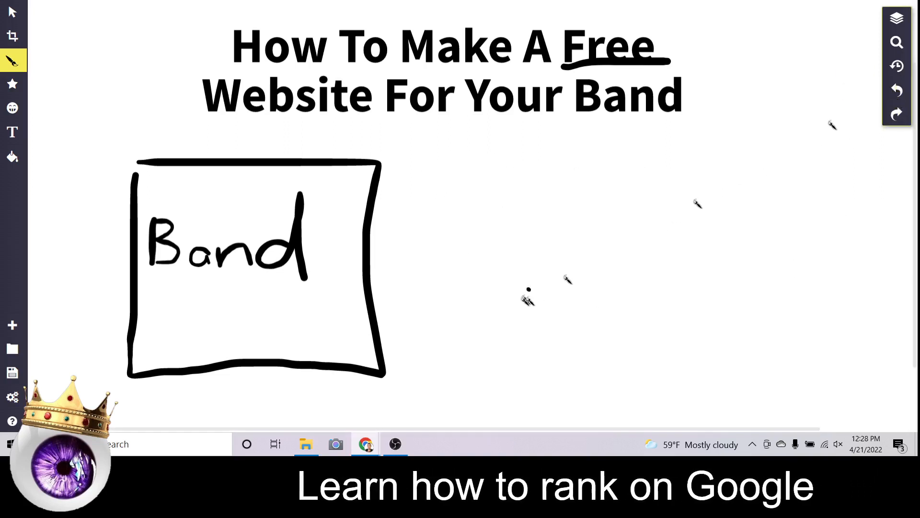